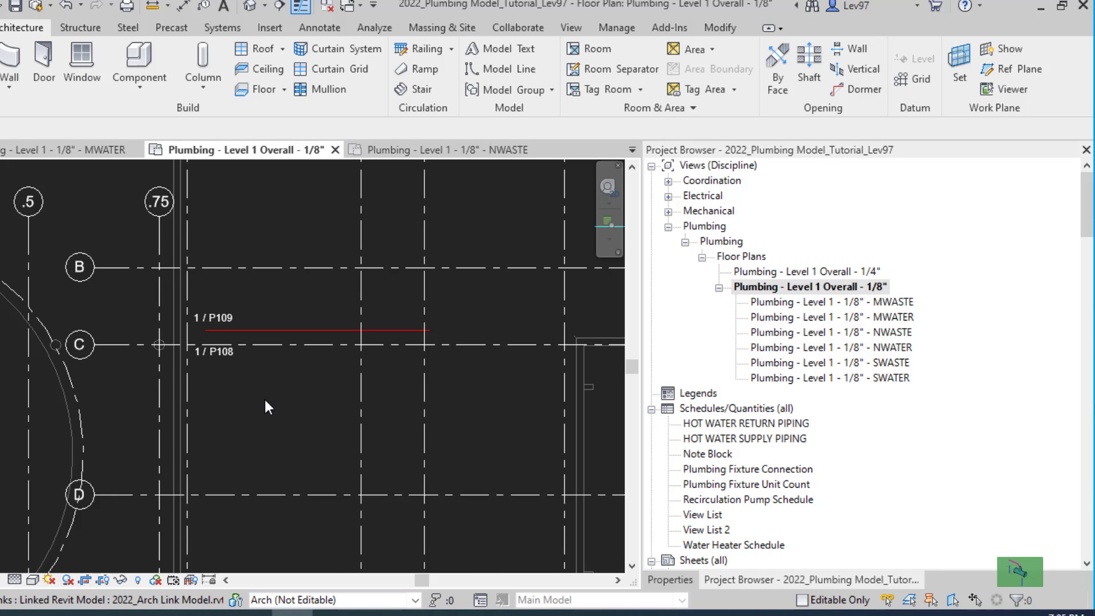
Step: Examine the matchline near gridline C and its 1 / P109 and 1 / P108 view references in the overall 1/8" plan
scroll(266, 401, "down", 5)
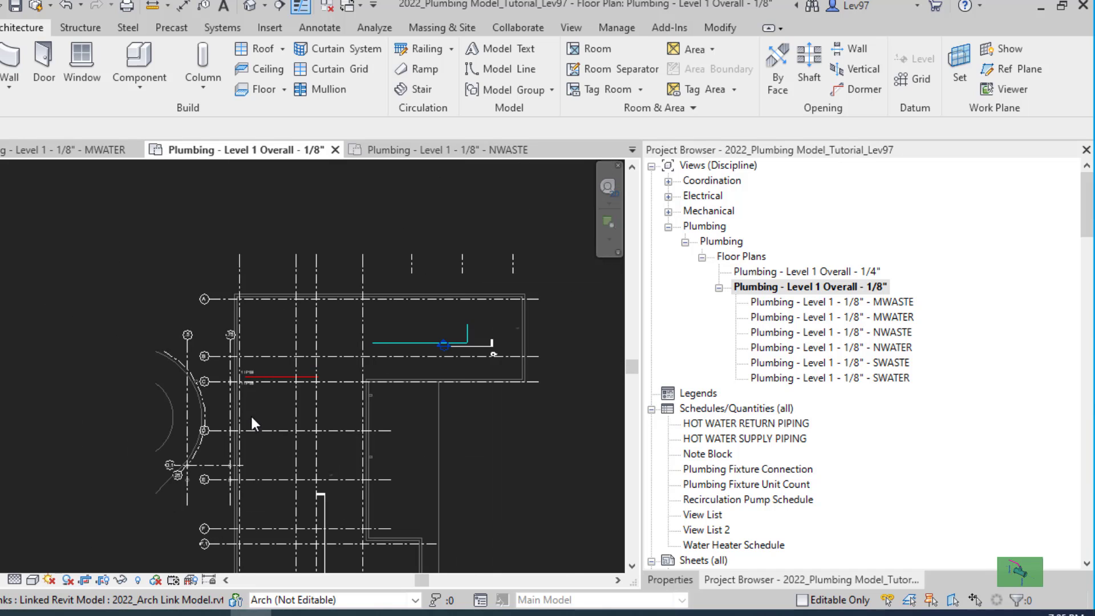
scroll(239, 439, "up", 5)
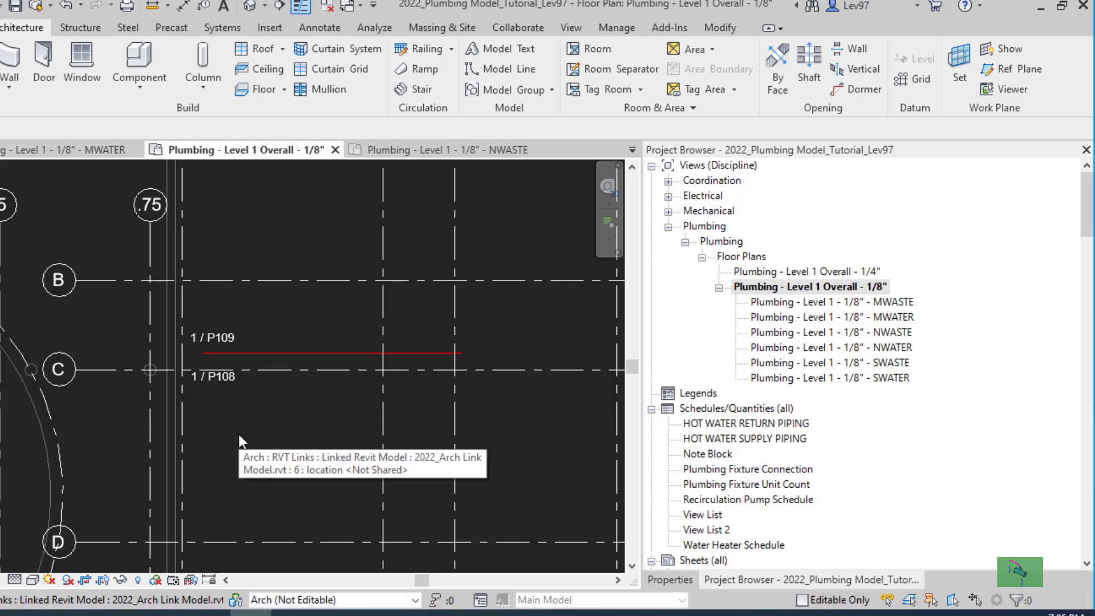
scroll(258, 446, "down", 2)
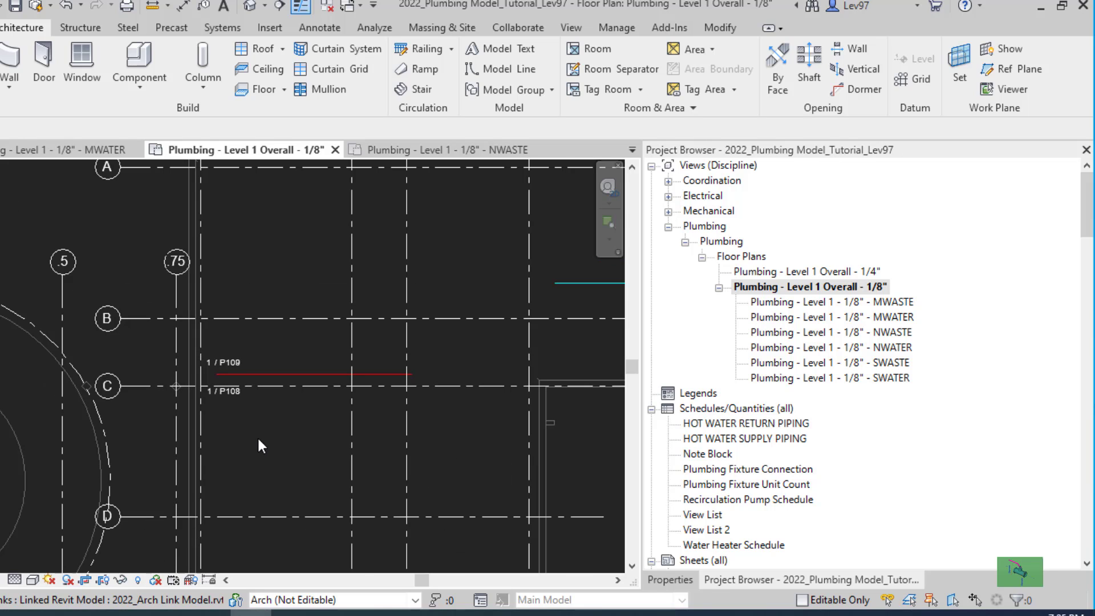
scroll(258, 437, "down", 2)
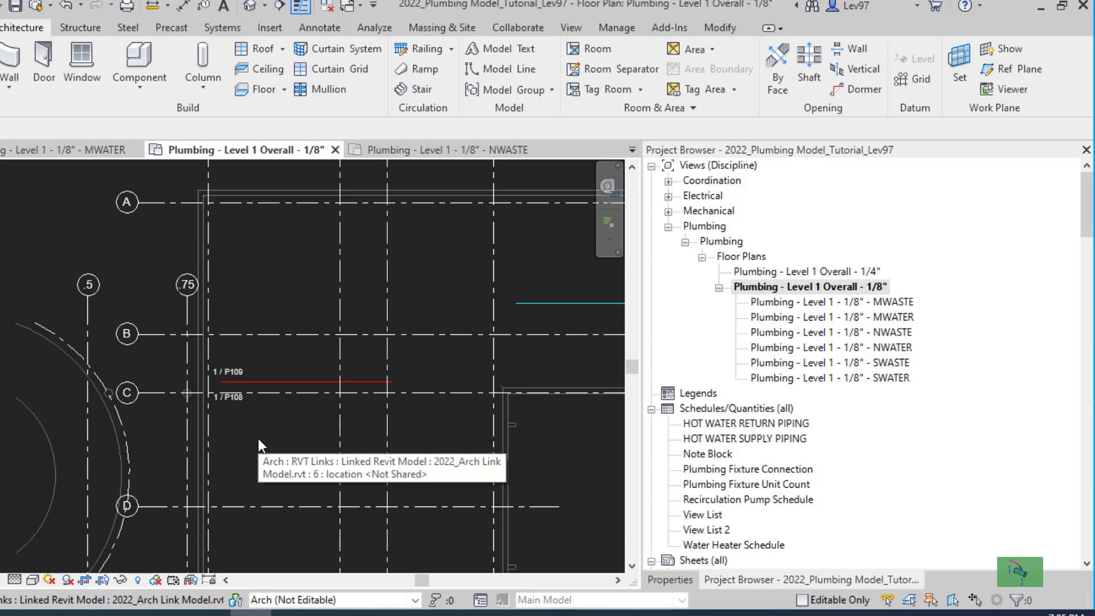
scroll(257, 439, "up", 1)
scroll(259, 442, "down", 1)
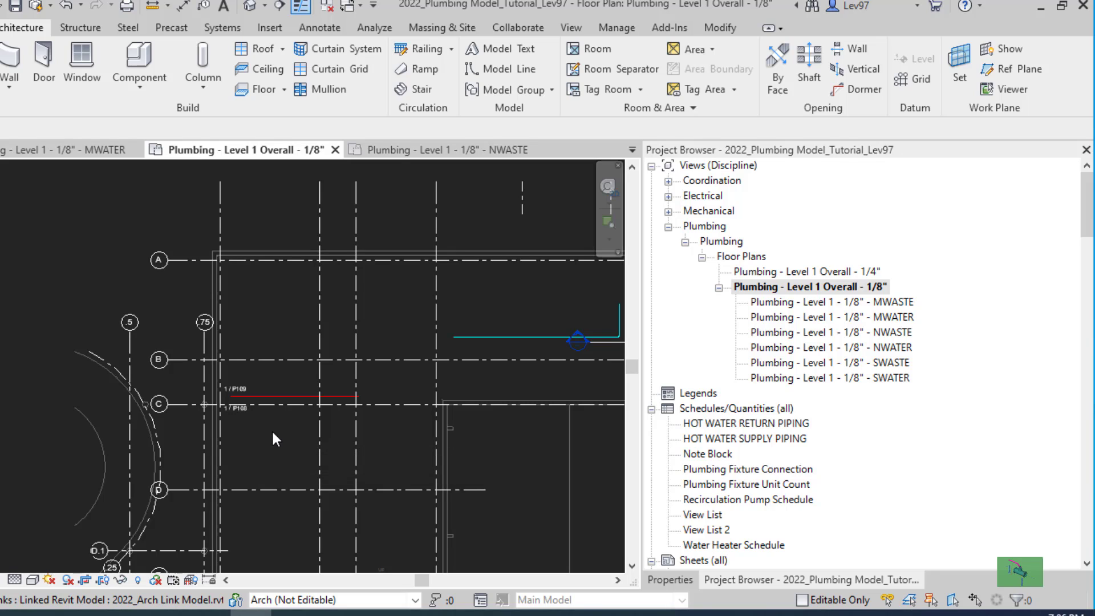
scroll(298, 431, "down", 1)
scroll(296, 433, "down", 1)
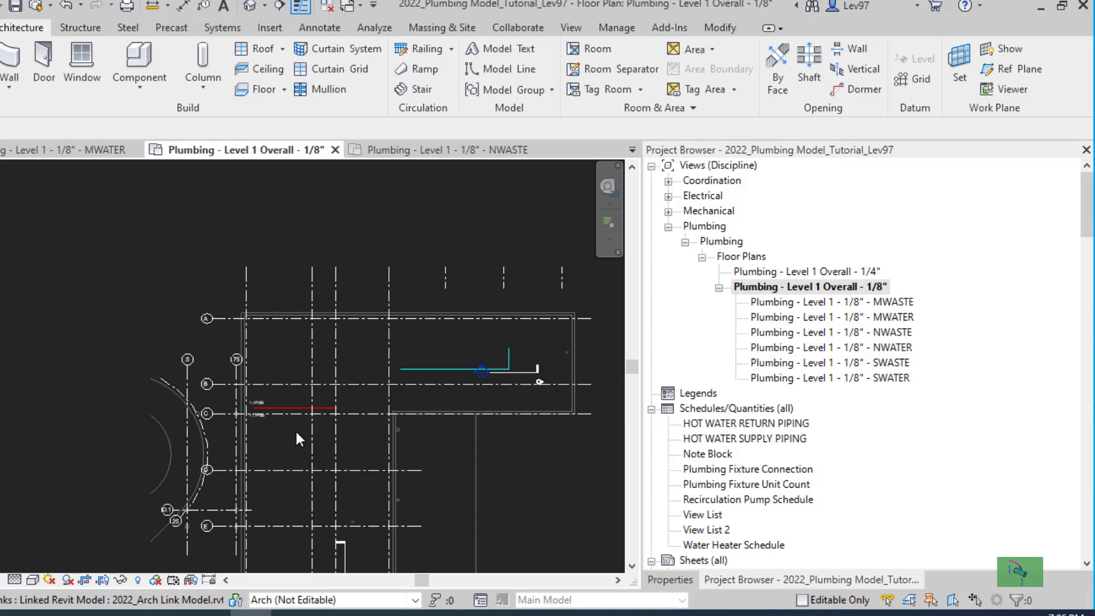
middle_click_drag(287, 447, 214, 467)
scroll(196, 453, "up", 2)
scroll(198, 457, "up", 1)
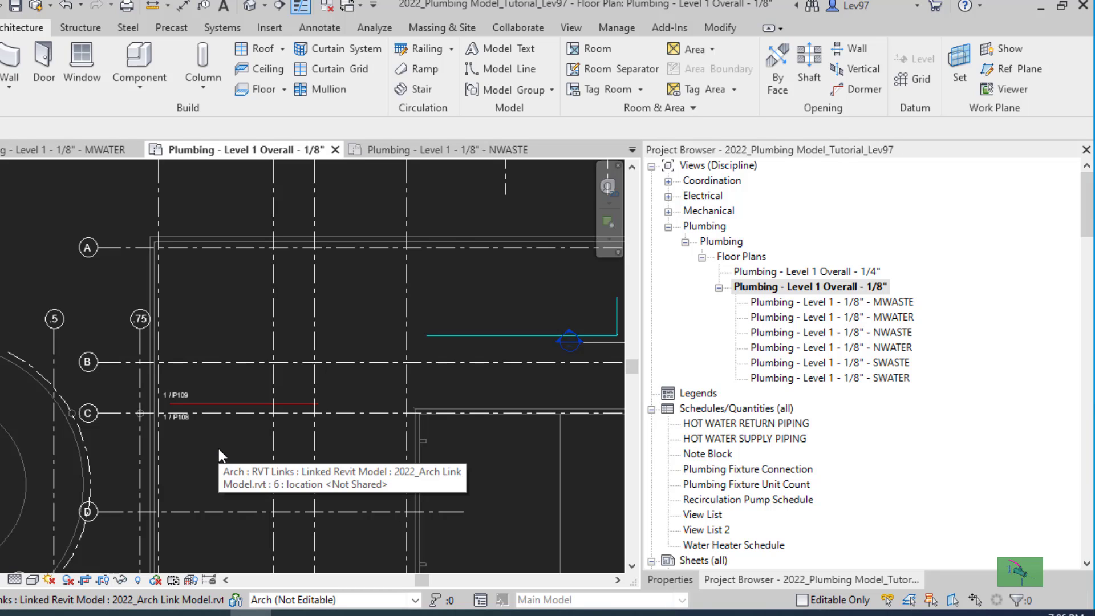
scroll(216, 448, "down", 2)
scroll(216, 458, "down", 1)
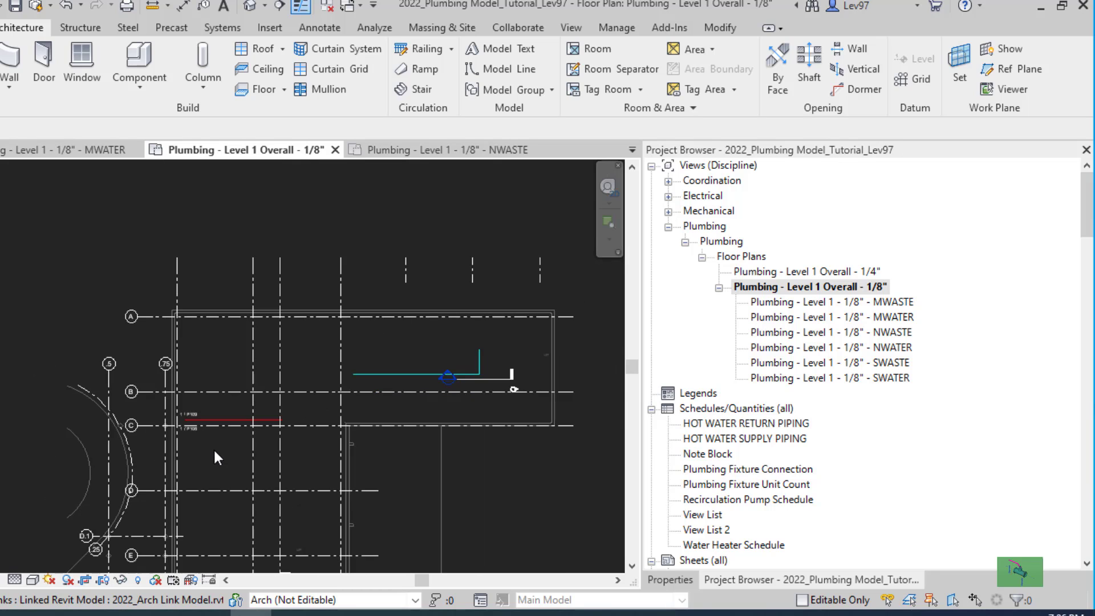
scroll(215, 456, "up", 4)
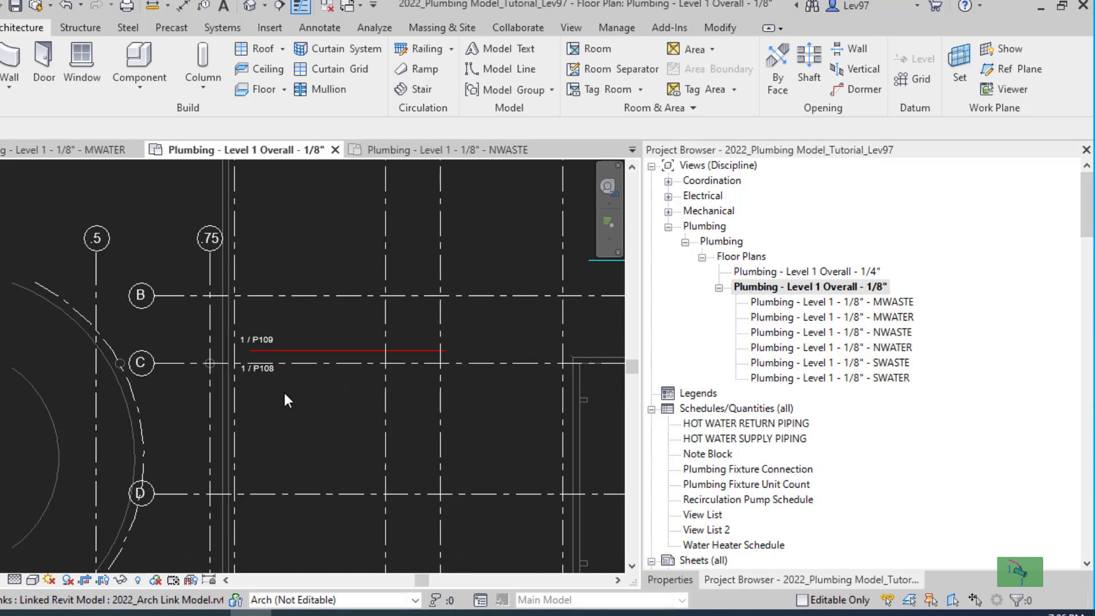
Step: Review the dependent views listed under the Plumbing - Level 1 Overall - 1/8" floor plan
left_click(762, 289)
left_click(775, 303)
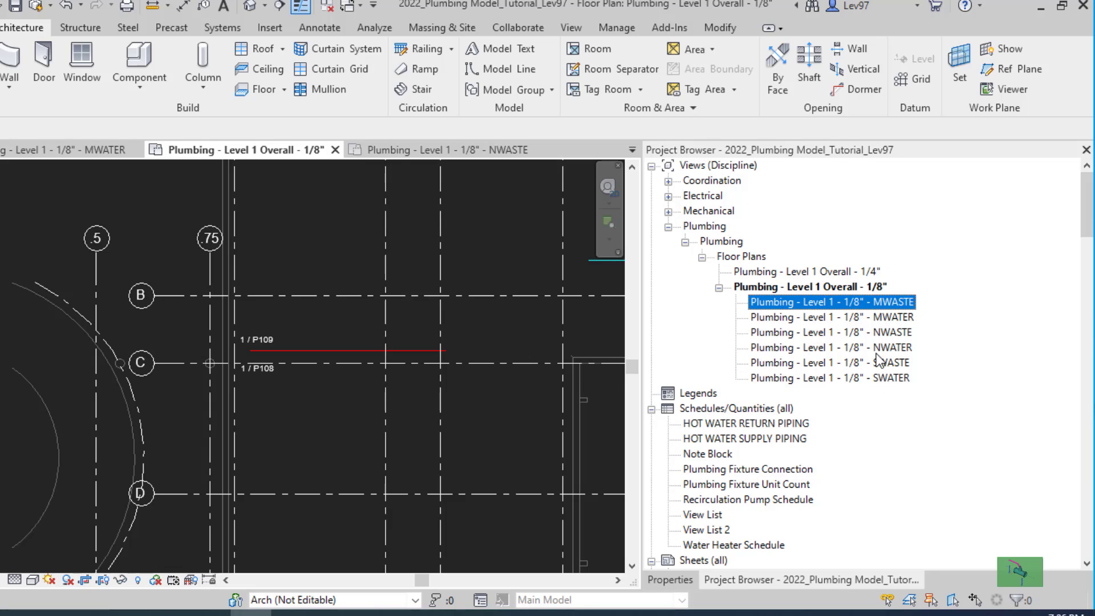
left_click(761, 288)
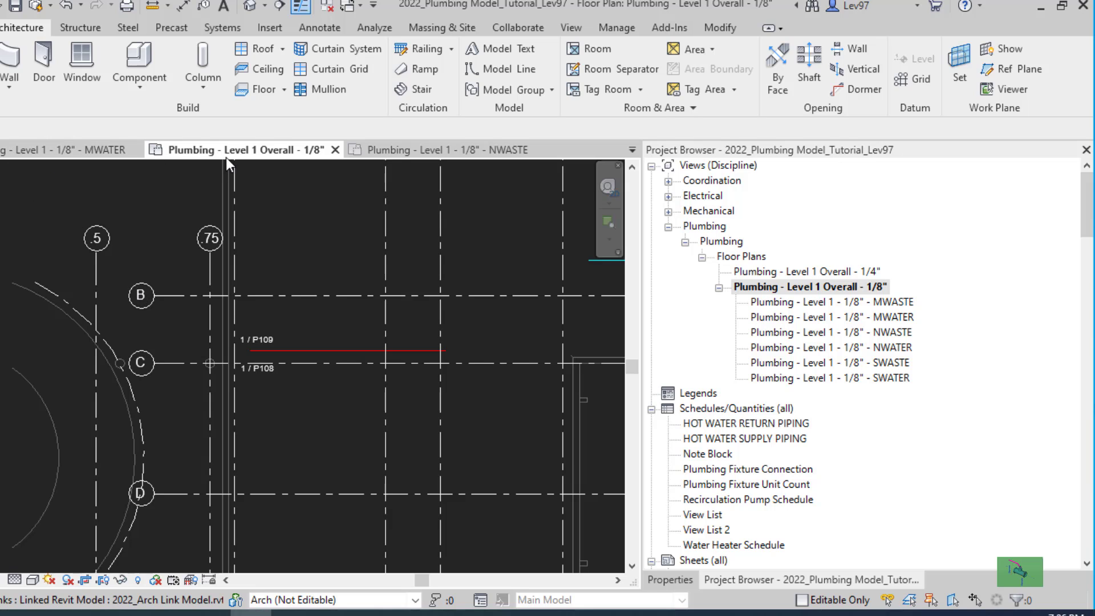
Step: Draw a scope box with a height of 40' 0" around the building's upper wing in the overall plan
scroll(302, 305, "down", 6)
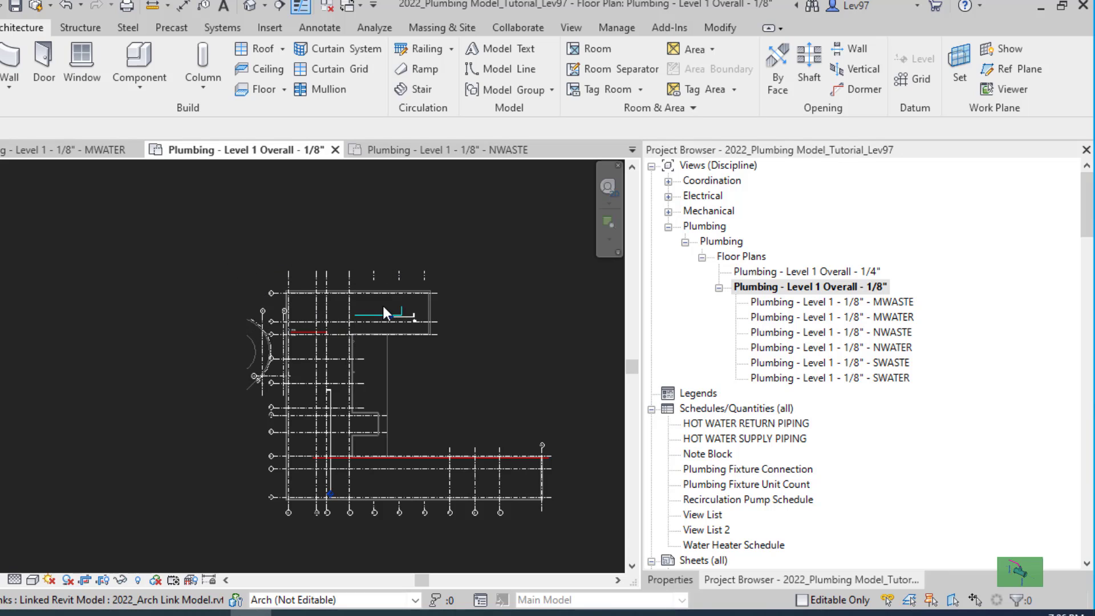
scroll(379, 317, "up", 2)
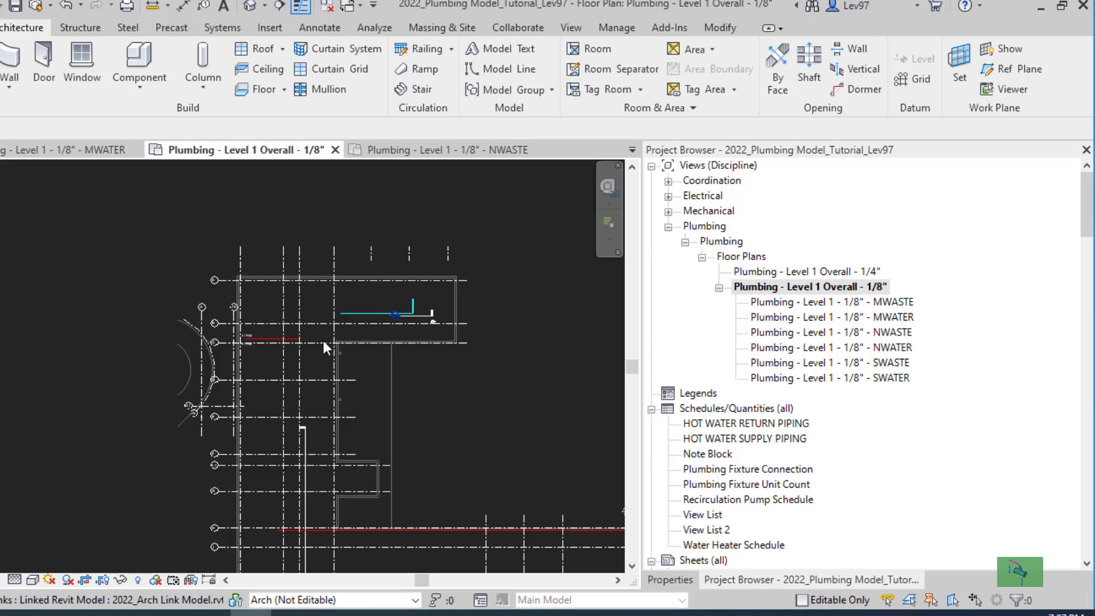
left_click(573, 29)
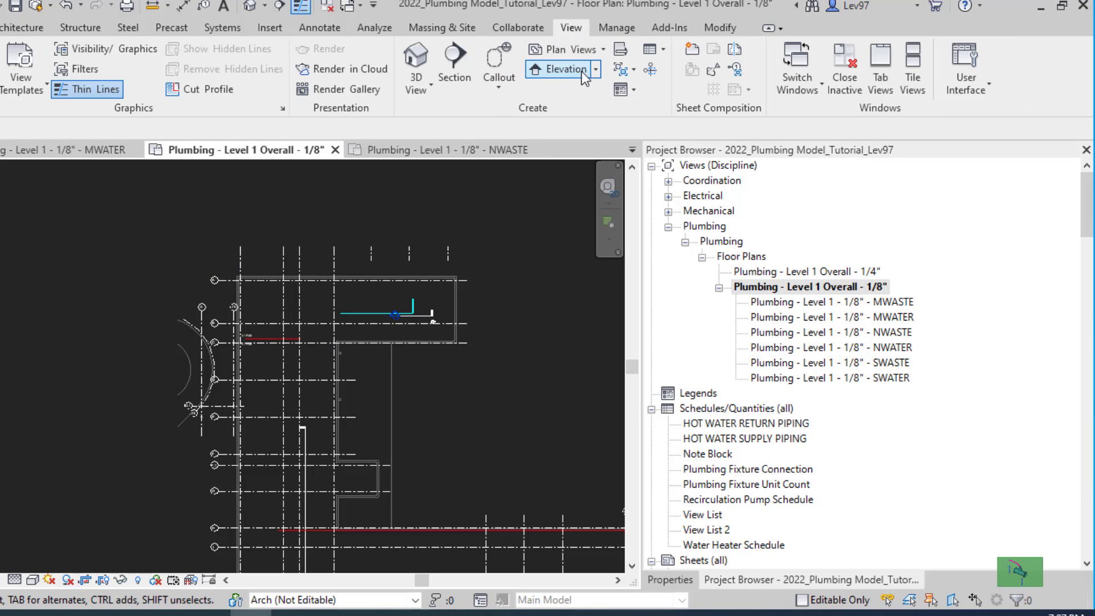
left_click(650, 71)
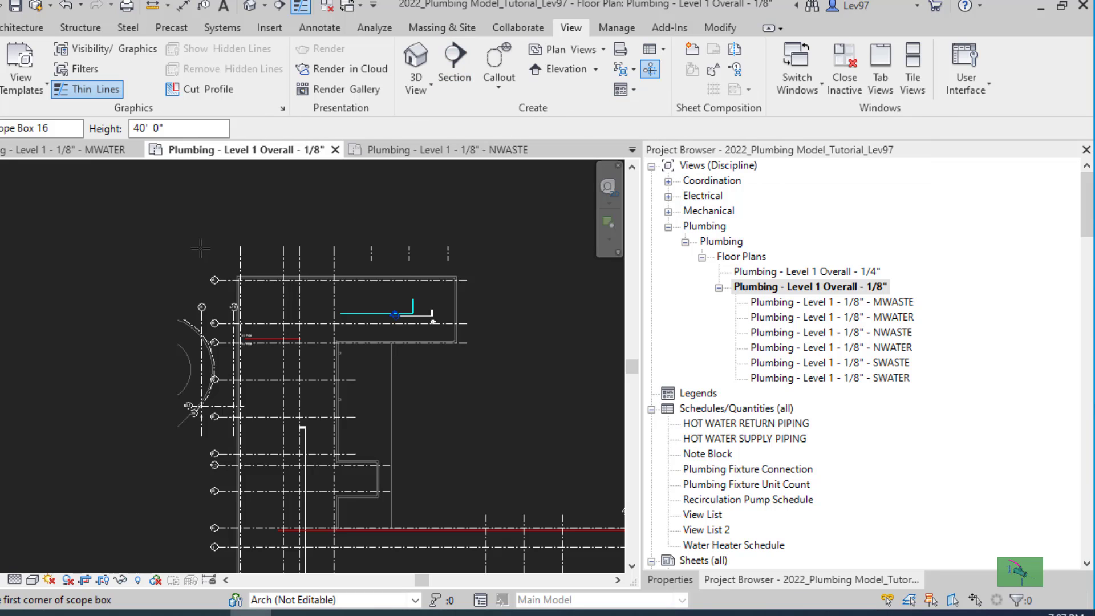
left_click(192, 264)
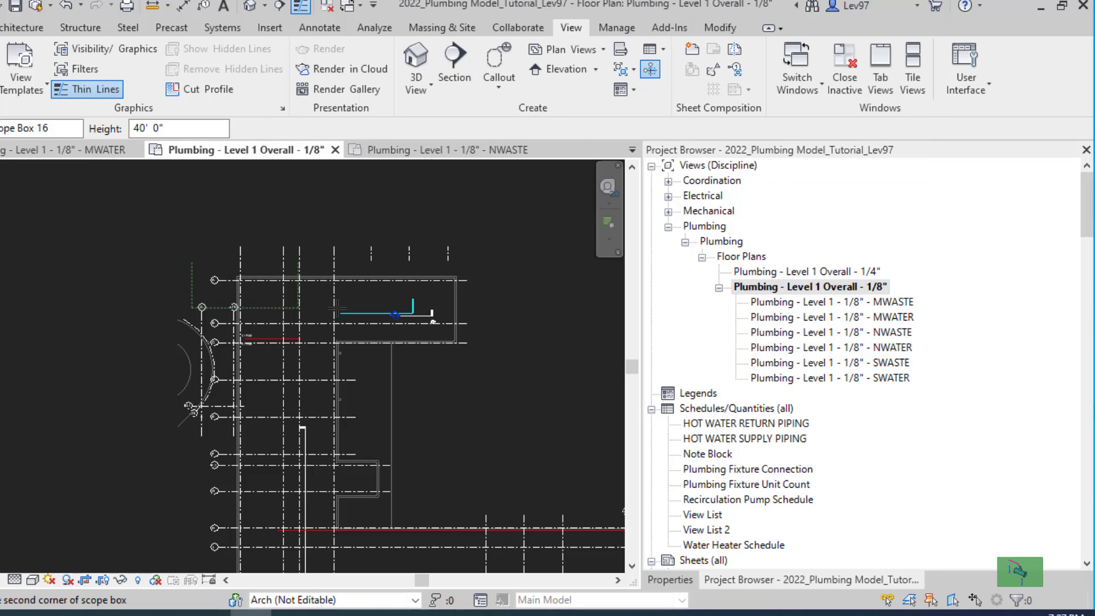
left_click(481, 351)
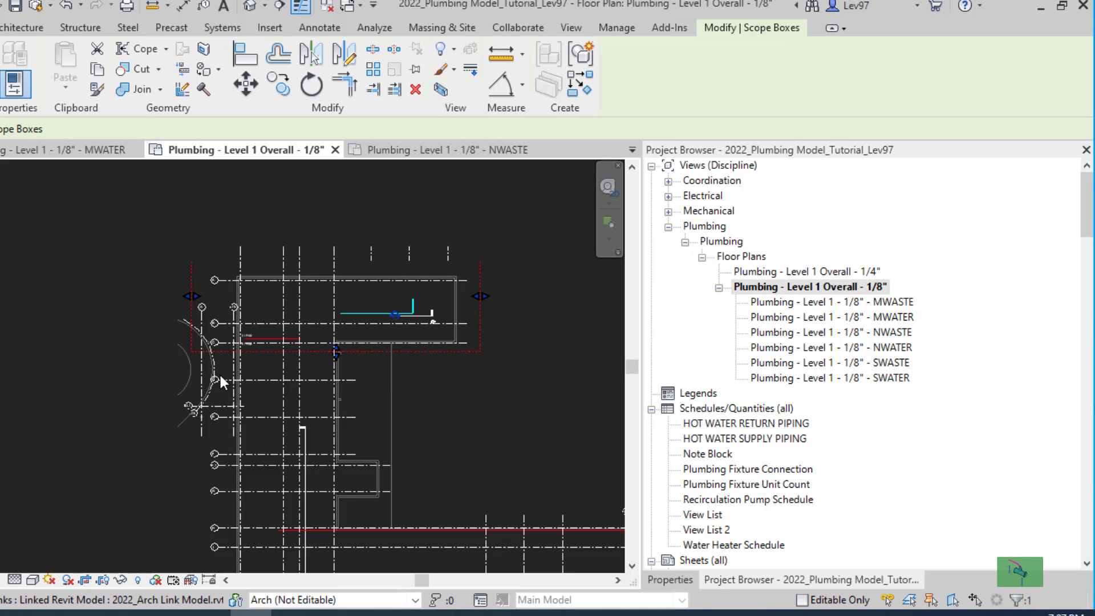
Step: Delete the scope box around the upper wing
left_click(187, 361)
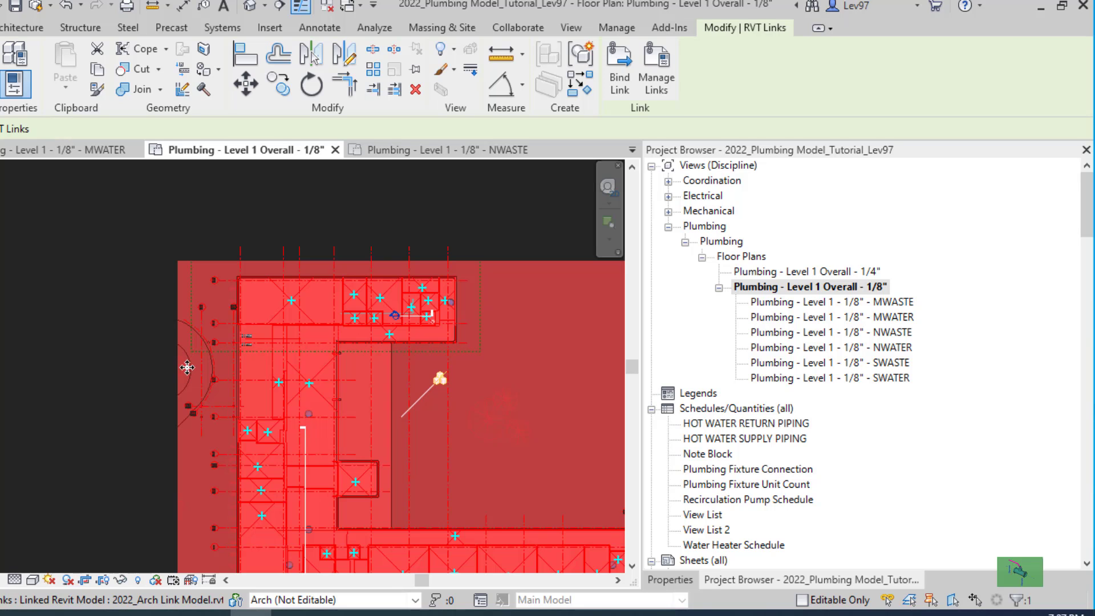
left_click(385, 363)
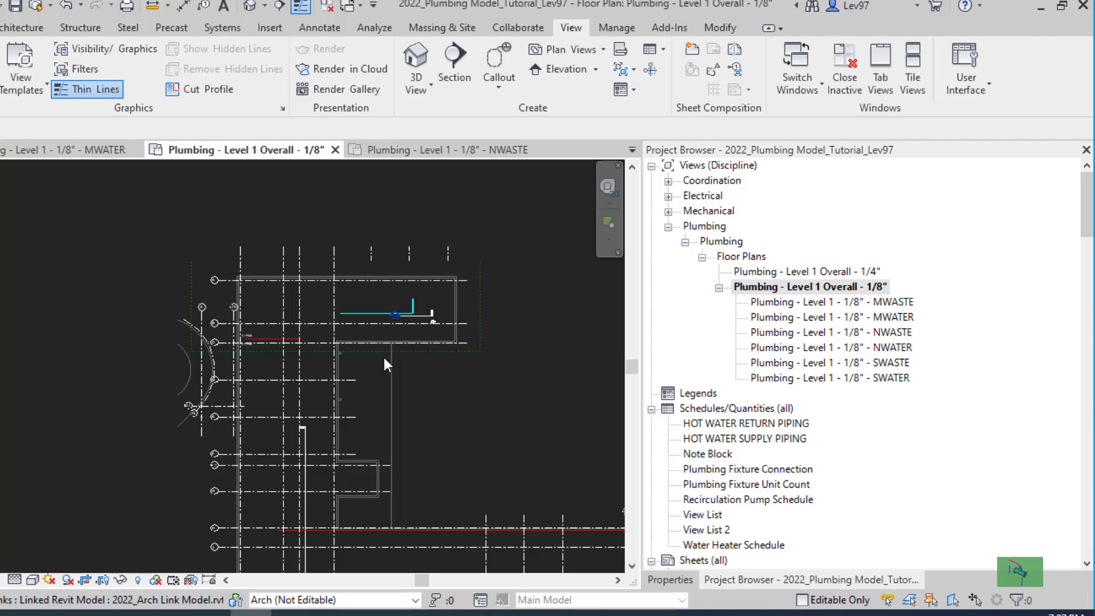
left_click(438, 353)
left_click(433, 355)
Step: Inspect where the matchline between gridlines B and C divides the building in the overall plan
scroll(412, 460, "down", 1)
middle_click_drag(413, 463, 384, 402)
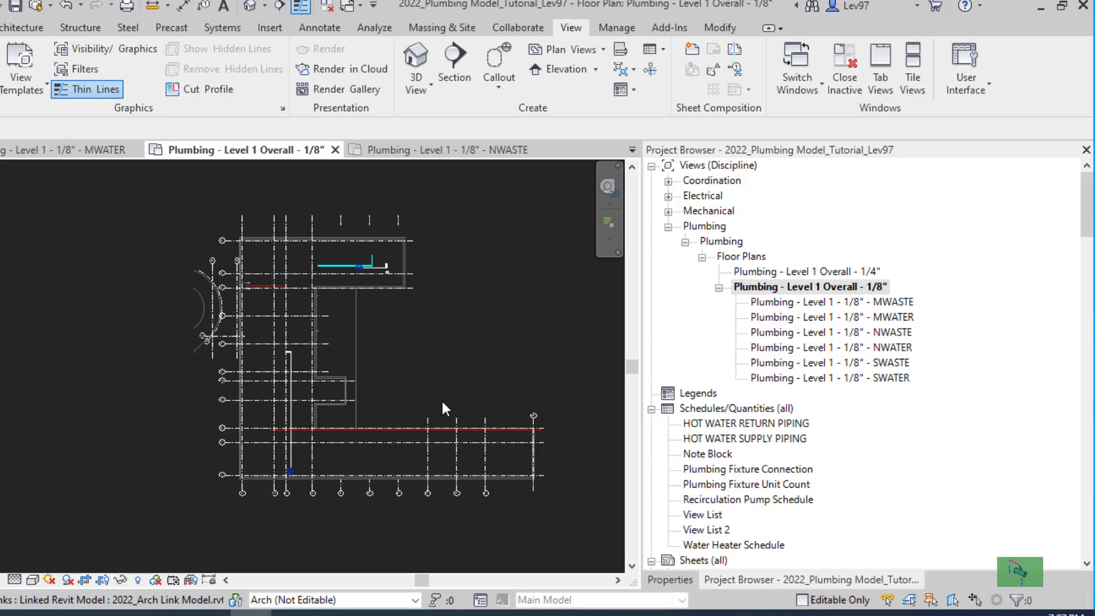
scroll(383, 359, "up", 5)
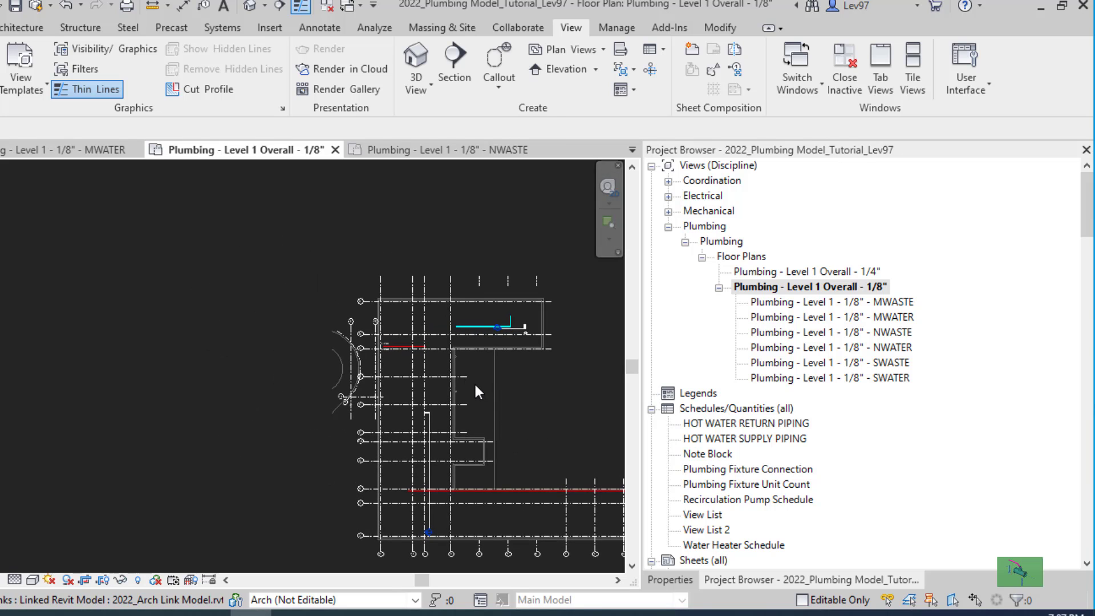
scroll(371, 351, "up", 2)
middle_click_drag(362, 342, 161, 419)
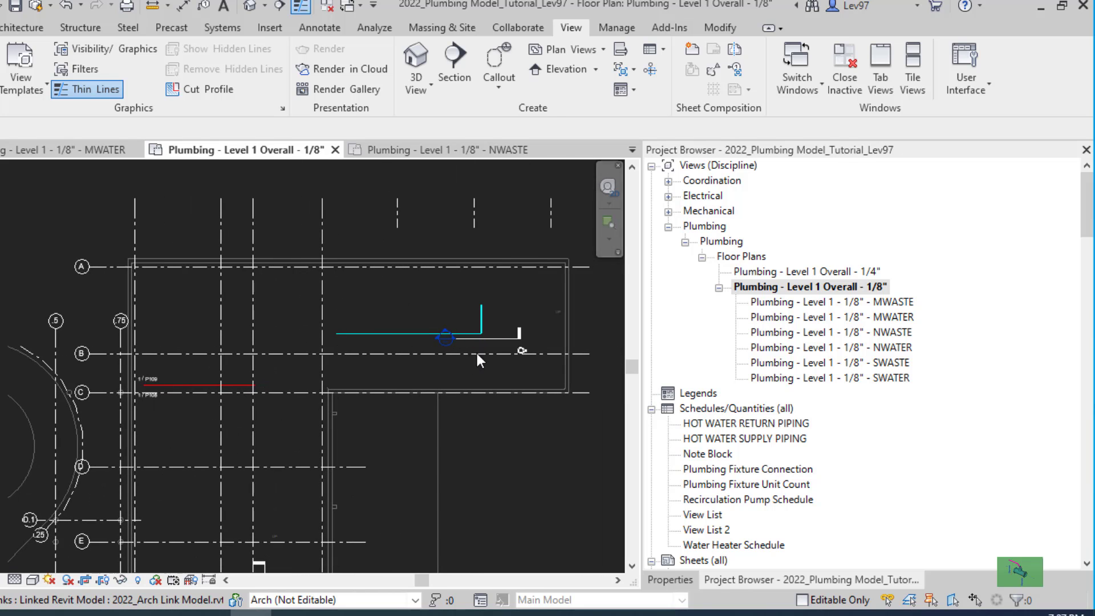
scroll(507, 348, "up", 1)
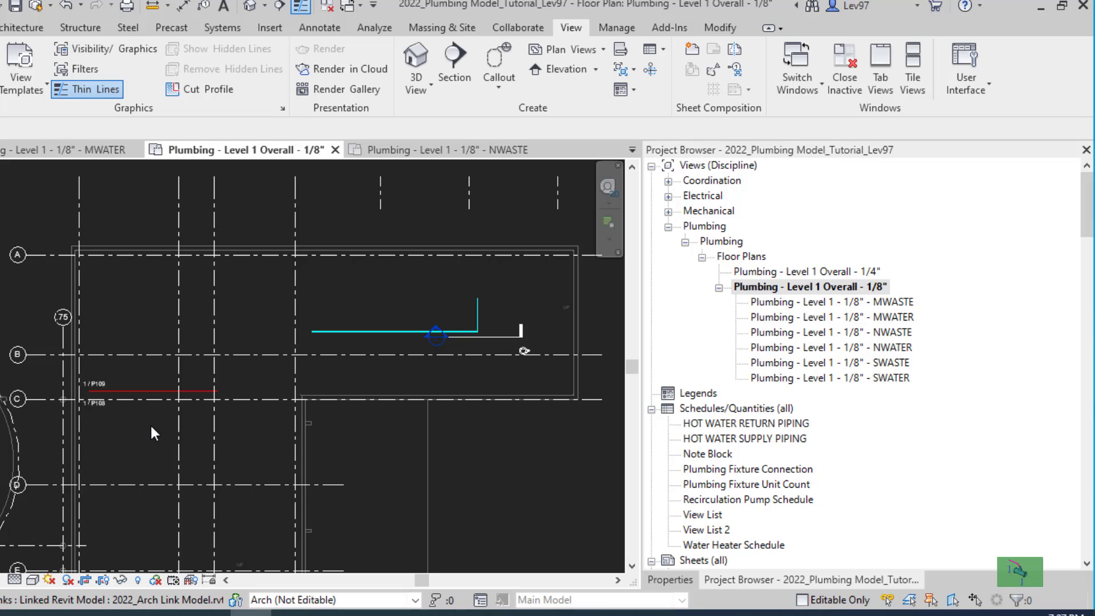
middle_click_drag(143, 452, 203, 433)
scroll(154, 390, "up", 4)
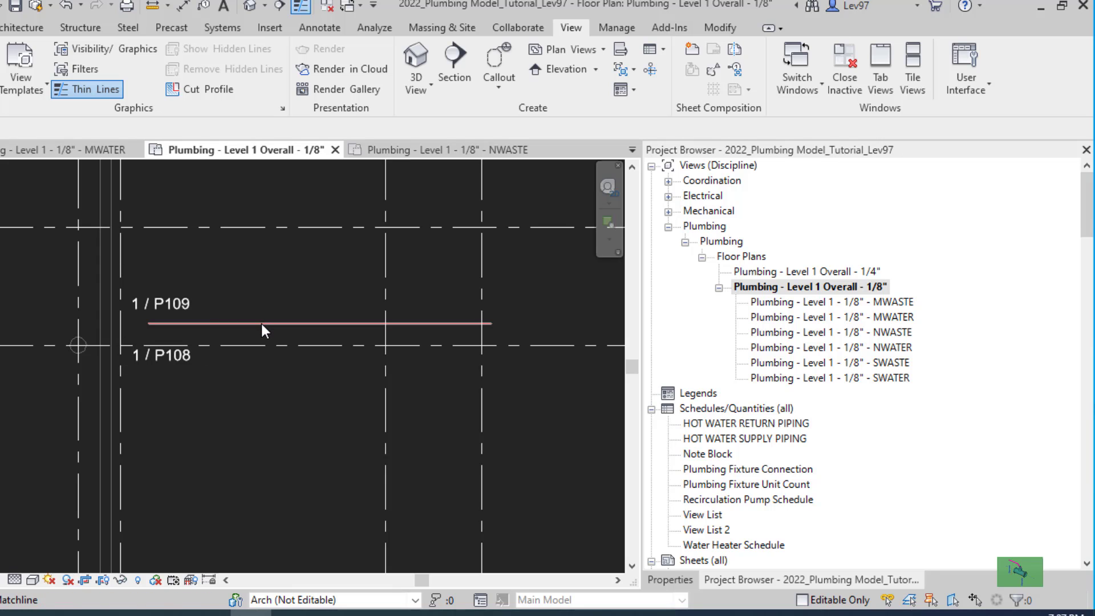
scroll(283, 396, "down", 2)
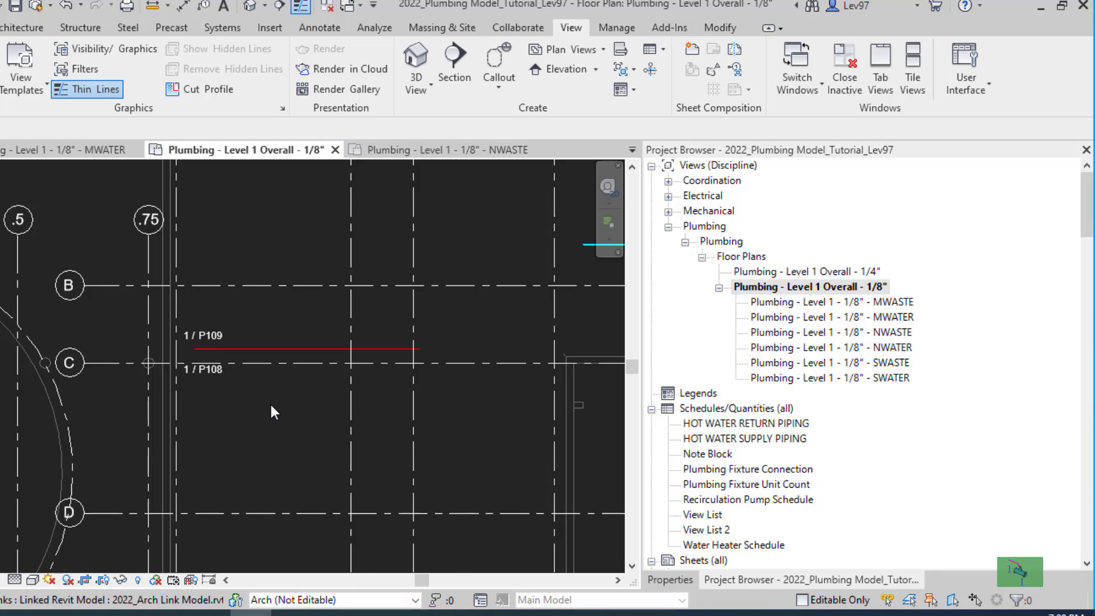
scroll(269, 402, "down", 2)
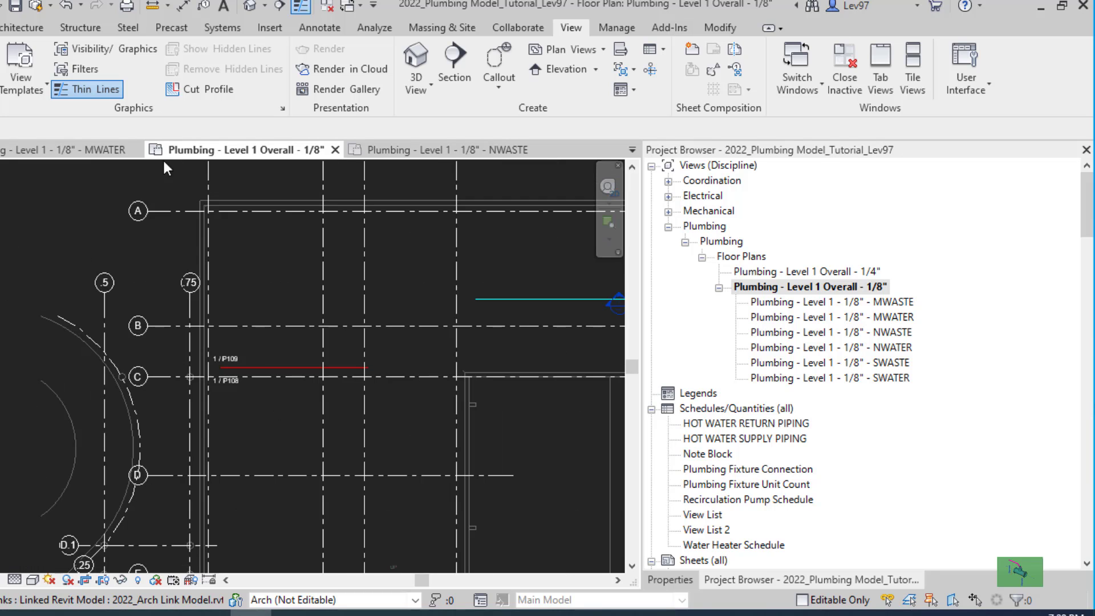
Step: Open the Plumbing - Level 1 - 1/8" - MWATER view and examine its crop boundary, matchlines and 1 / P108 reference
left_click(70, 149)
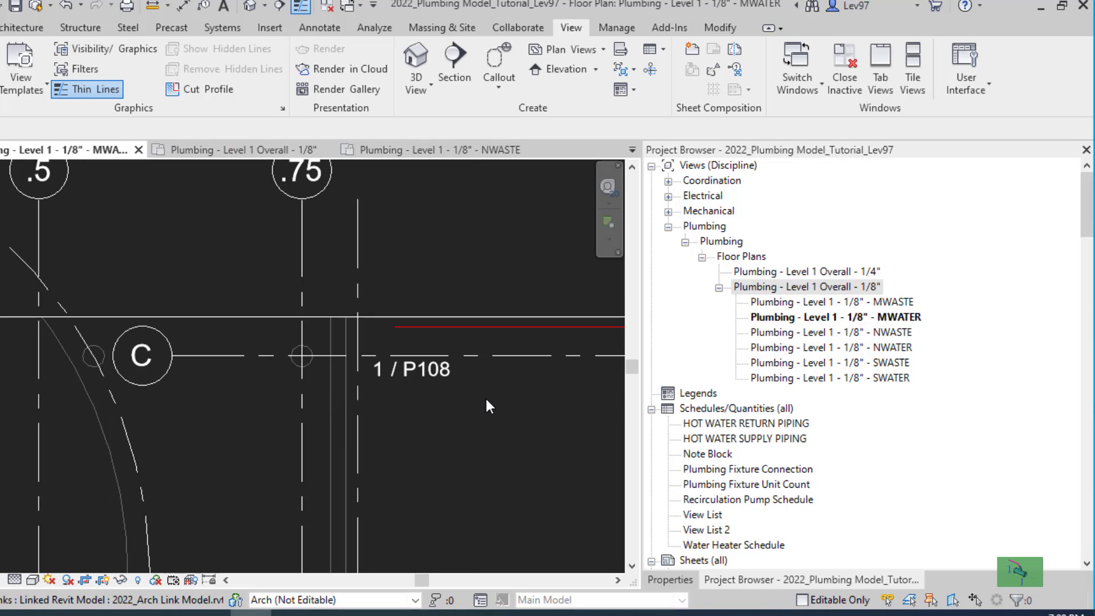
scroll(486, 401, "down", 5)
middle_click_drag(500, 432, 262, 268)
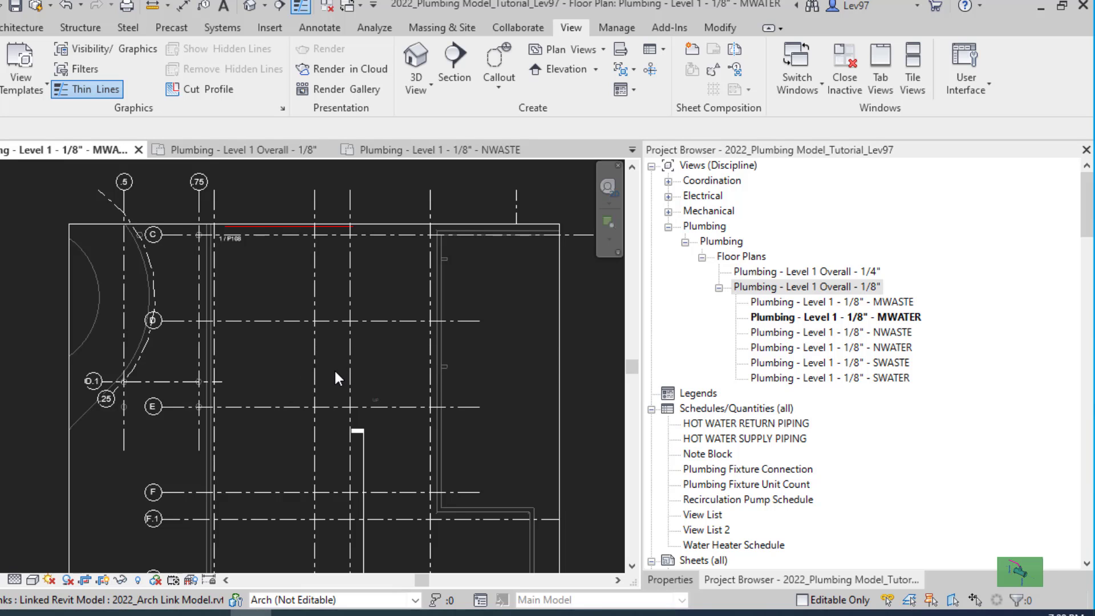
scroll(320, 398, "down", 4)
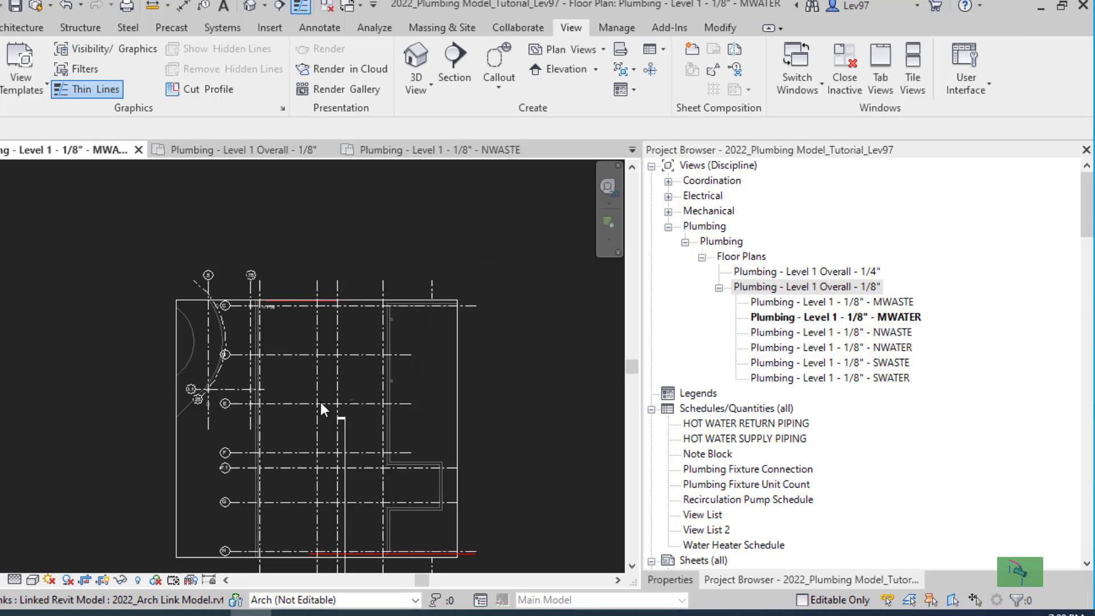
middle_click_drag(301, 444, 305, 372)
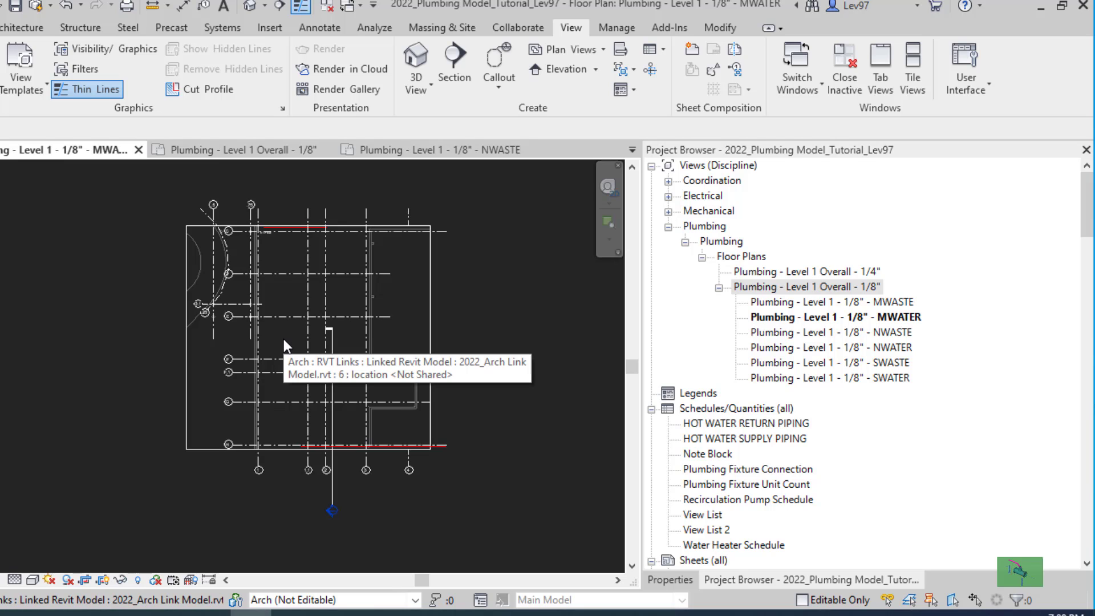
middle_click_drag(309, 356, 354, 433)
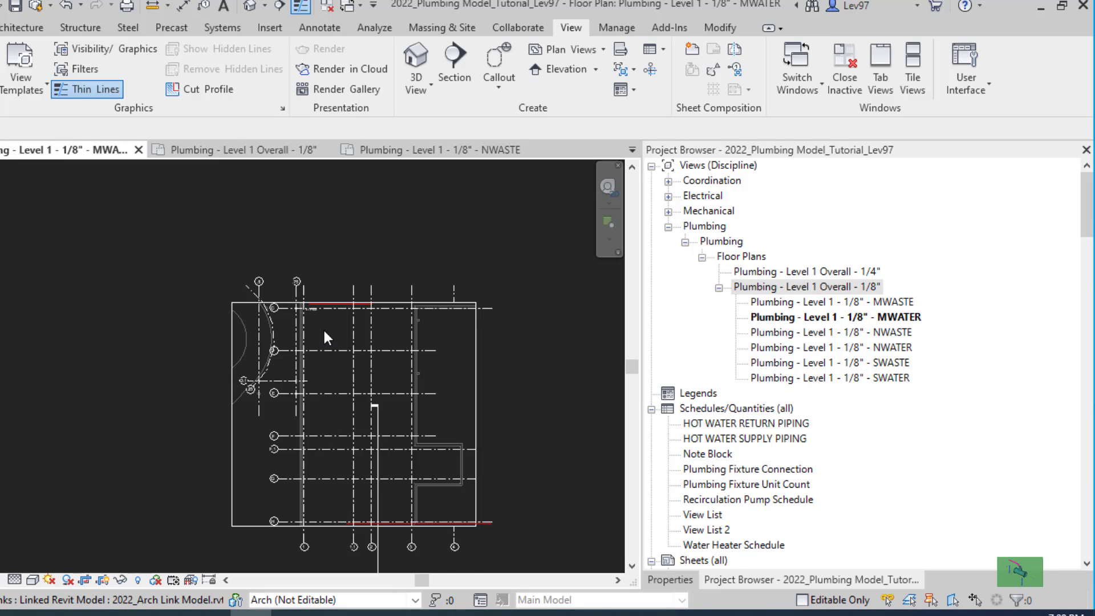
scroll(325, 334, "up", 5)
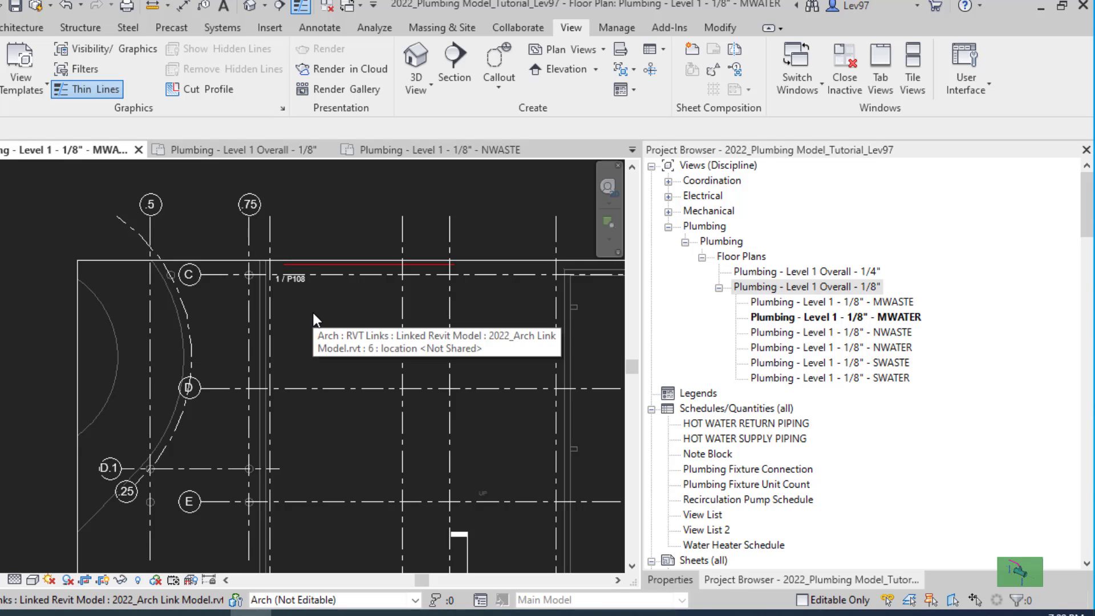
scroll(316, 337, "down", 6)
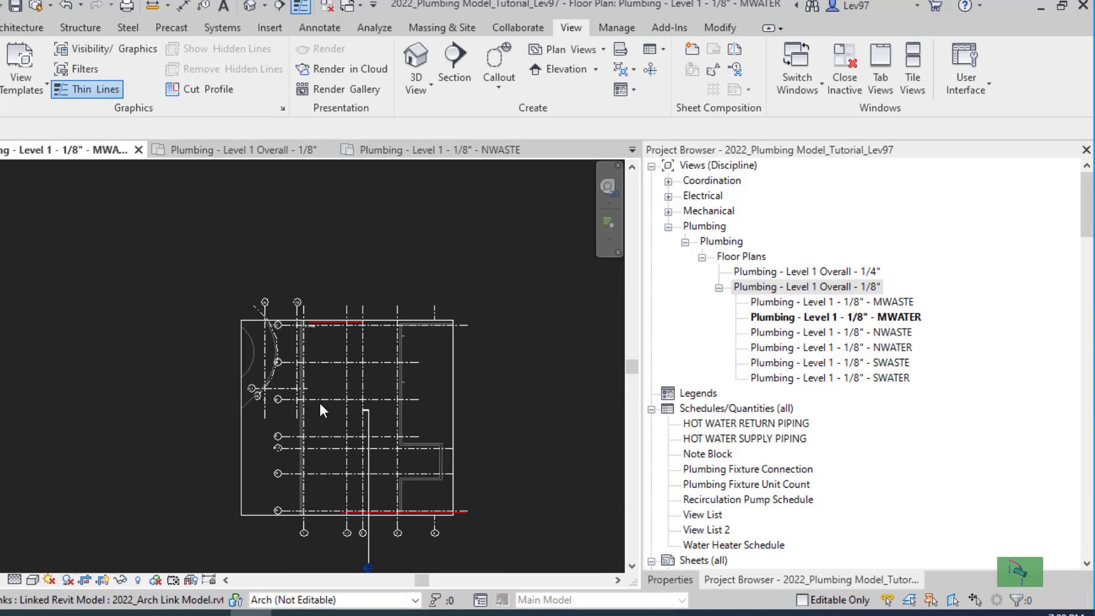
scroll(322, 350, "up", 8)
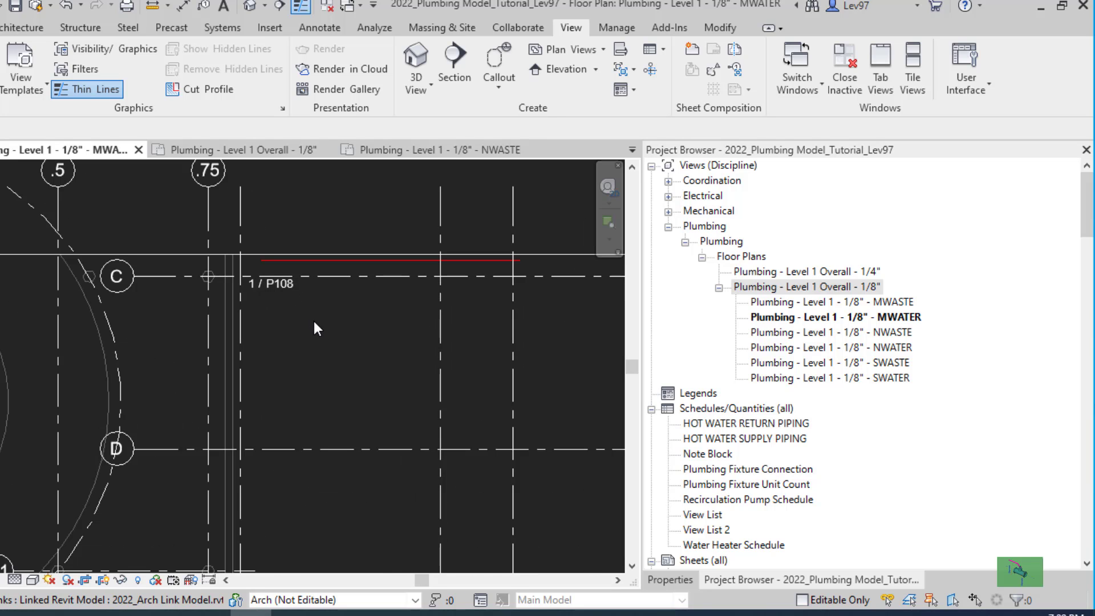
scroll(325, 351, "down", 1)
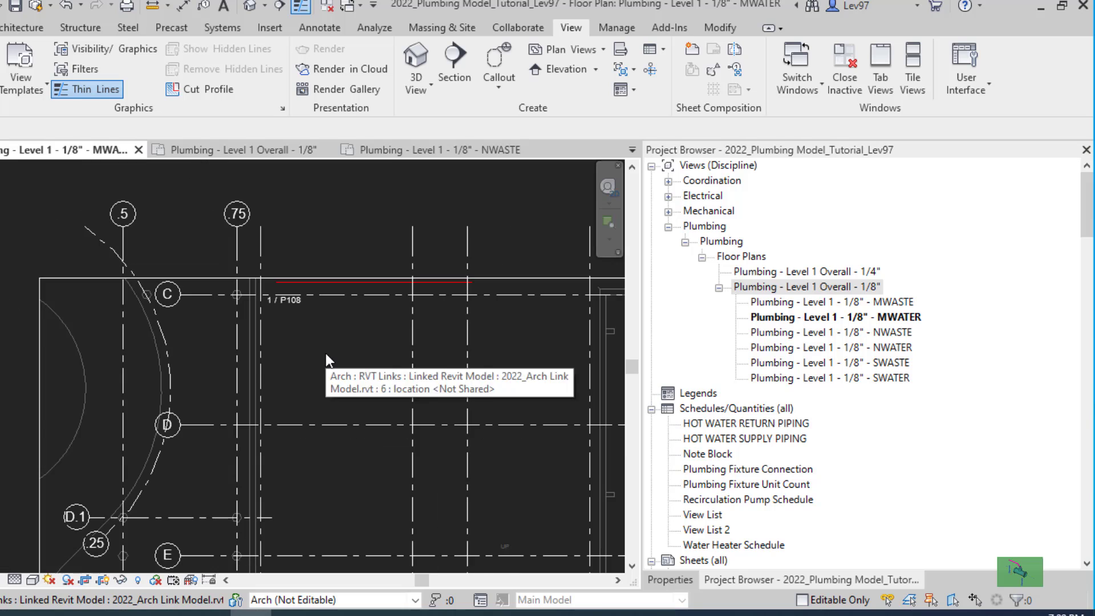
Step: Draw an L-shaped 6" Copper_CW pipe at 11' 3" middle elevation, crossing the matchline between gridlines B and C in the overall plan
left_click(223, 28)
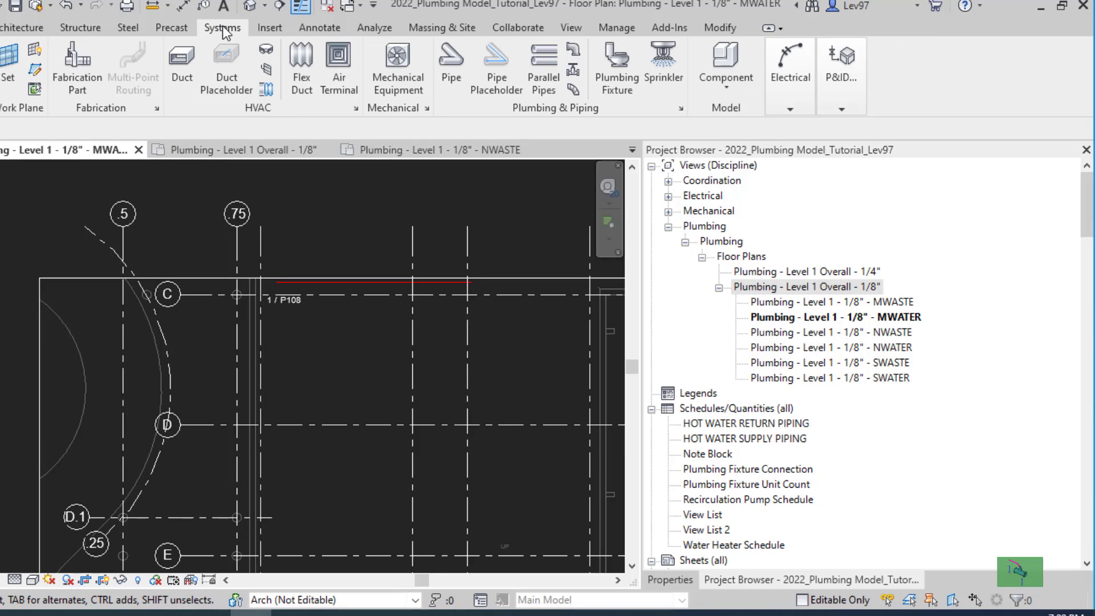
left_click(450, 60)
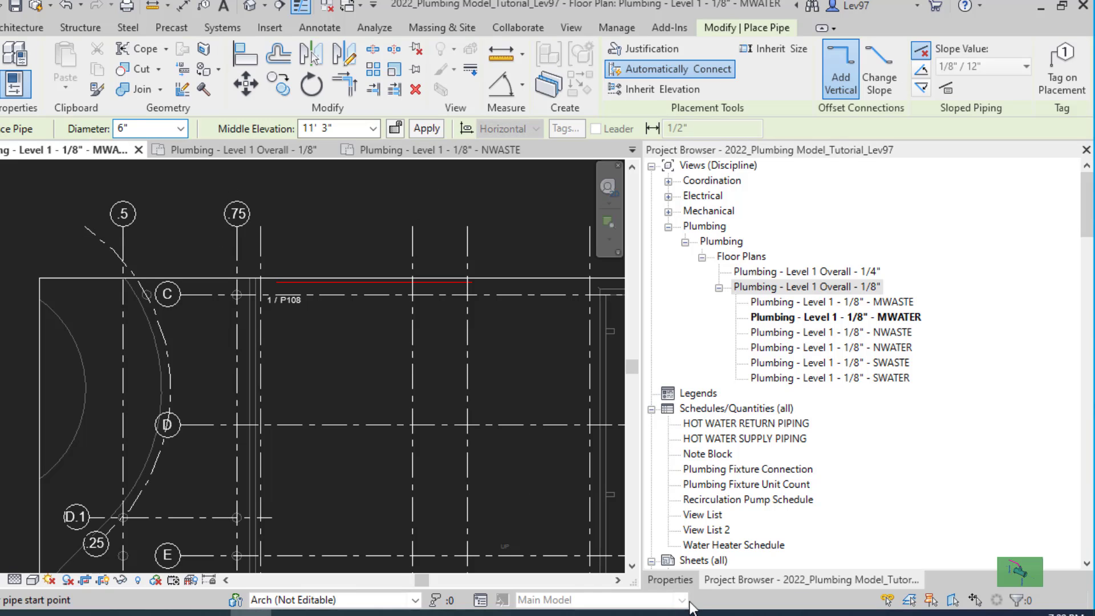
left_click(670, 580)
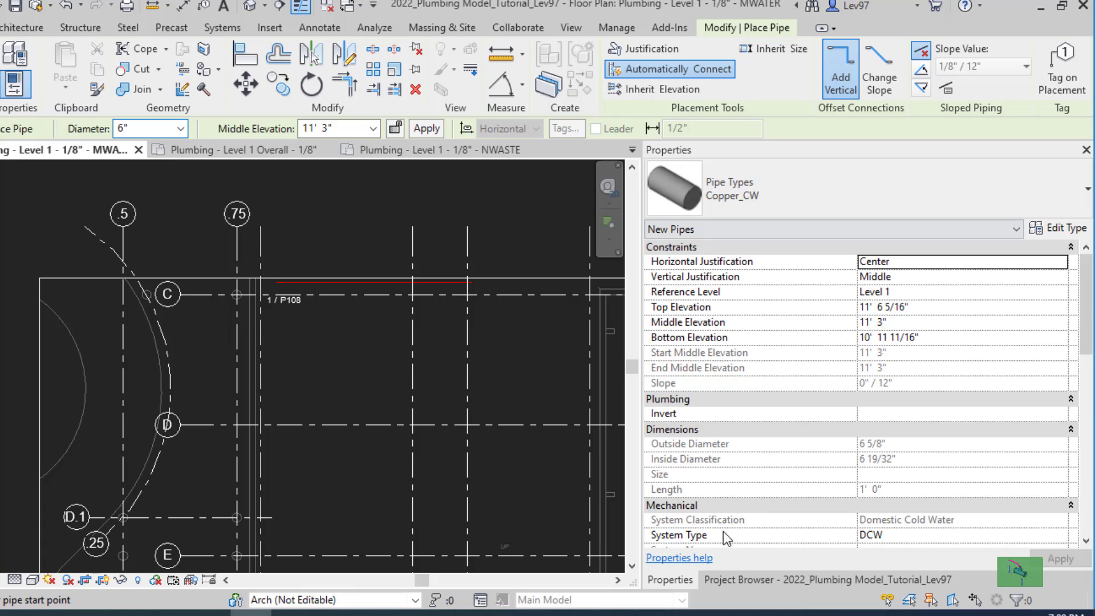
scroll(804, 405, "down", 1)
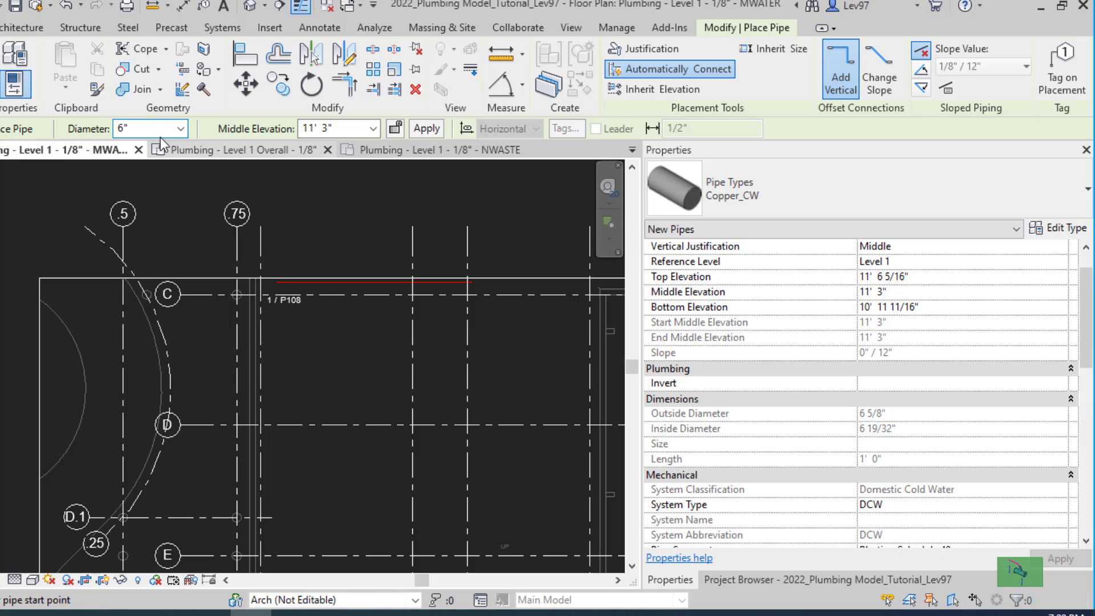
left_click(346, 472)
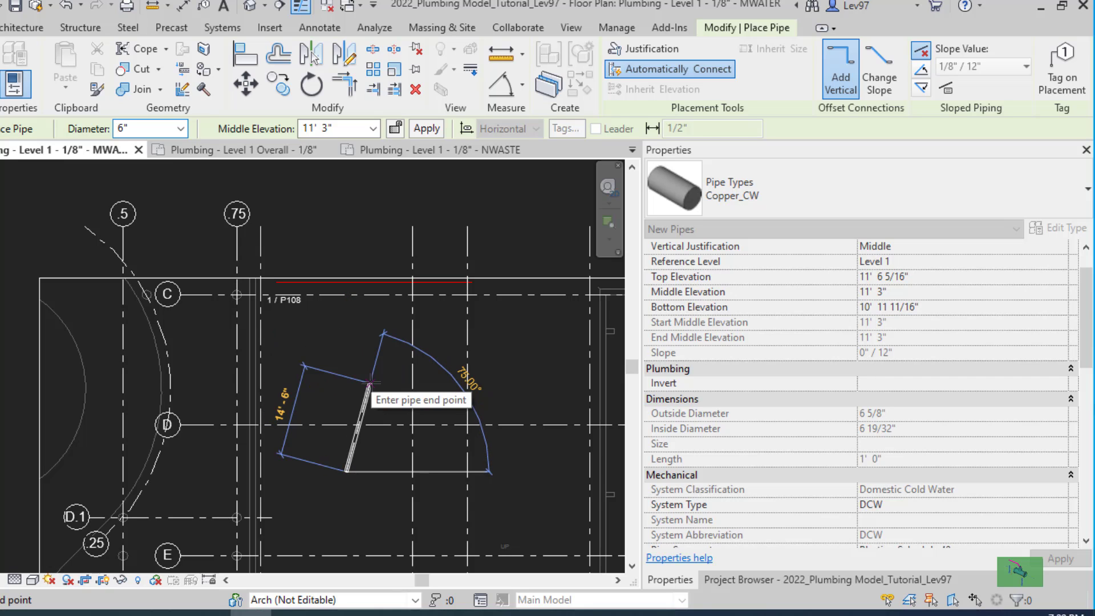
key("Escape")
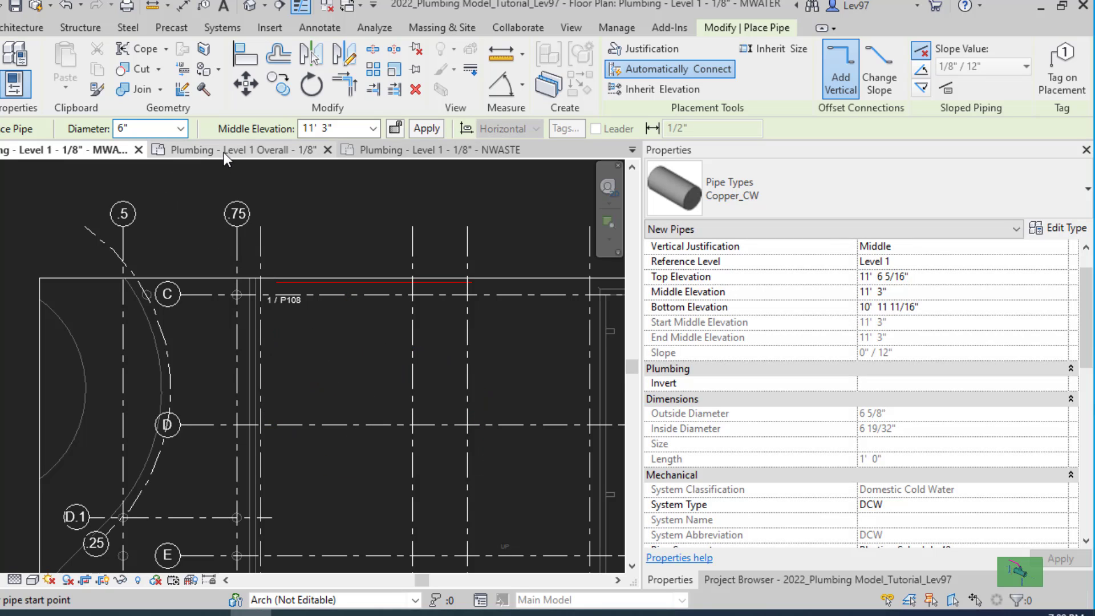
left_click(224, 149)
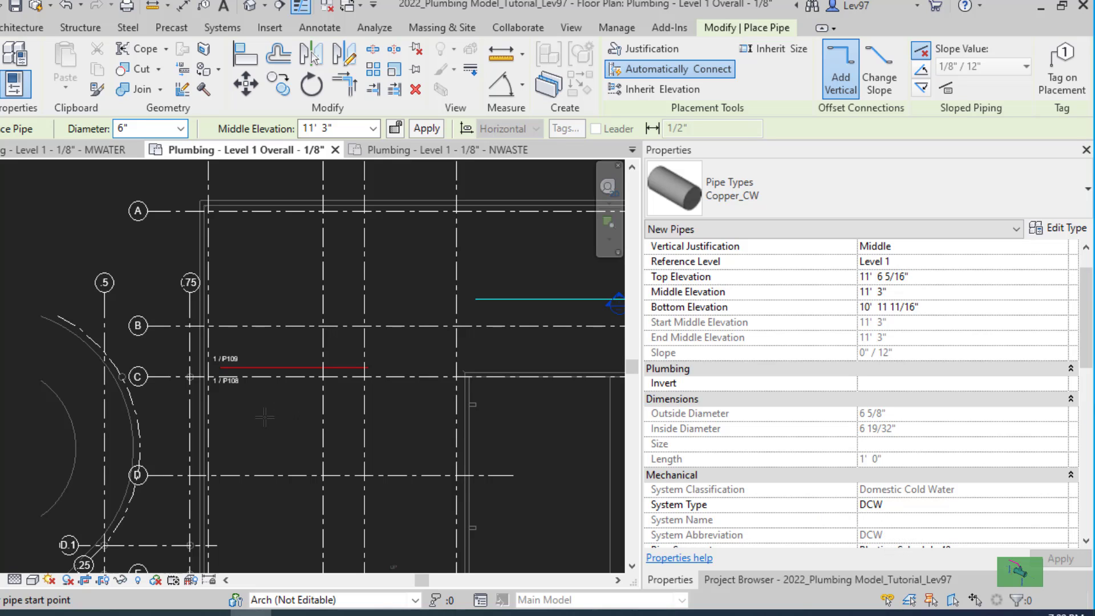
left_click(262, 443)
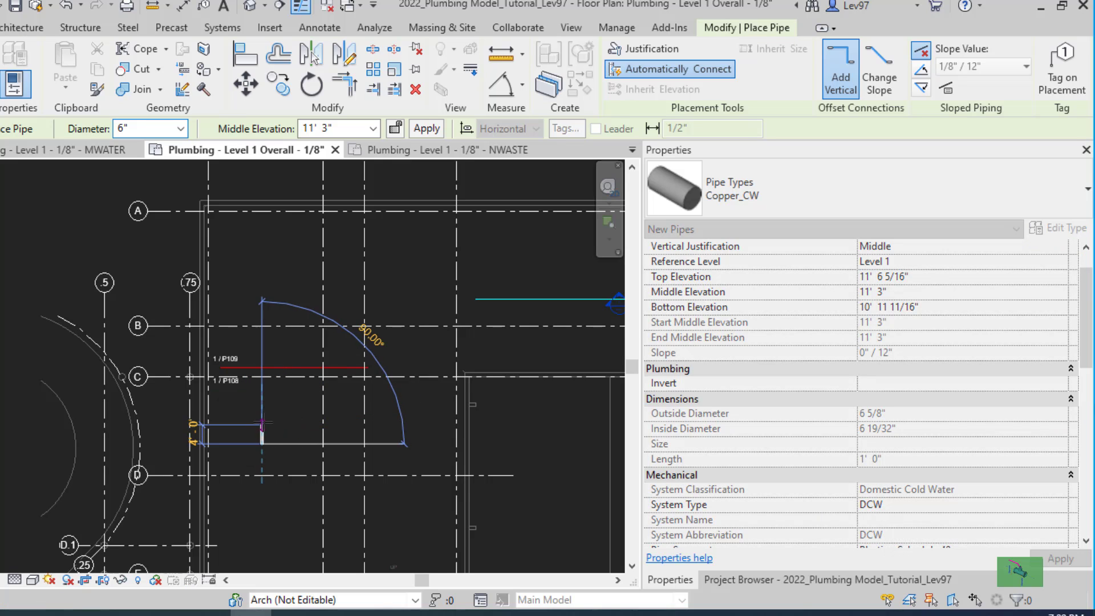
left_click(262, 300)
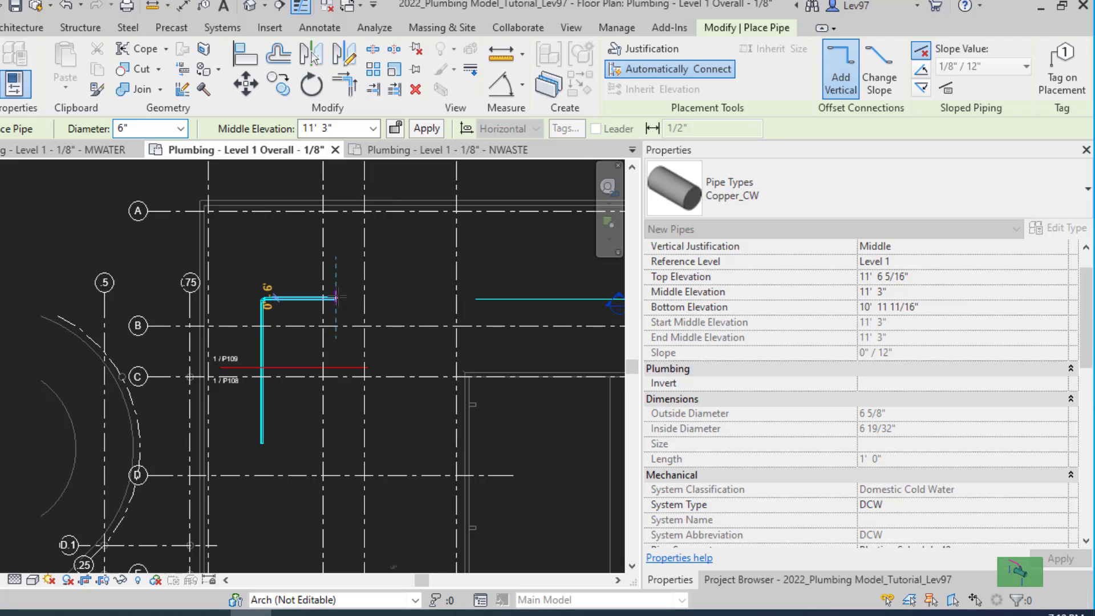
key("Escape")
key("Escape")
Step: Examine how the new pipe appears around the matchline in the overall plan and in the Plumbing - Level 1 - 1/8" - MWATER view
middle_click_drag(301, 432, 344, 390)
scroll(229, 353, "up", 2)
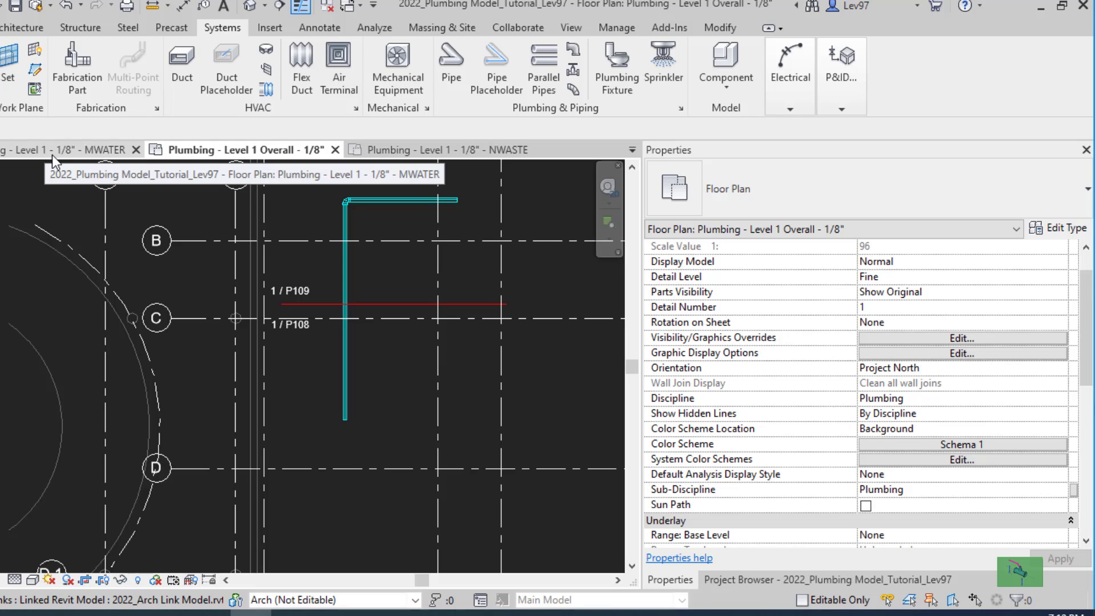
left_click(89, 149)
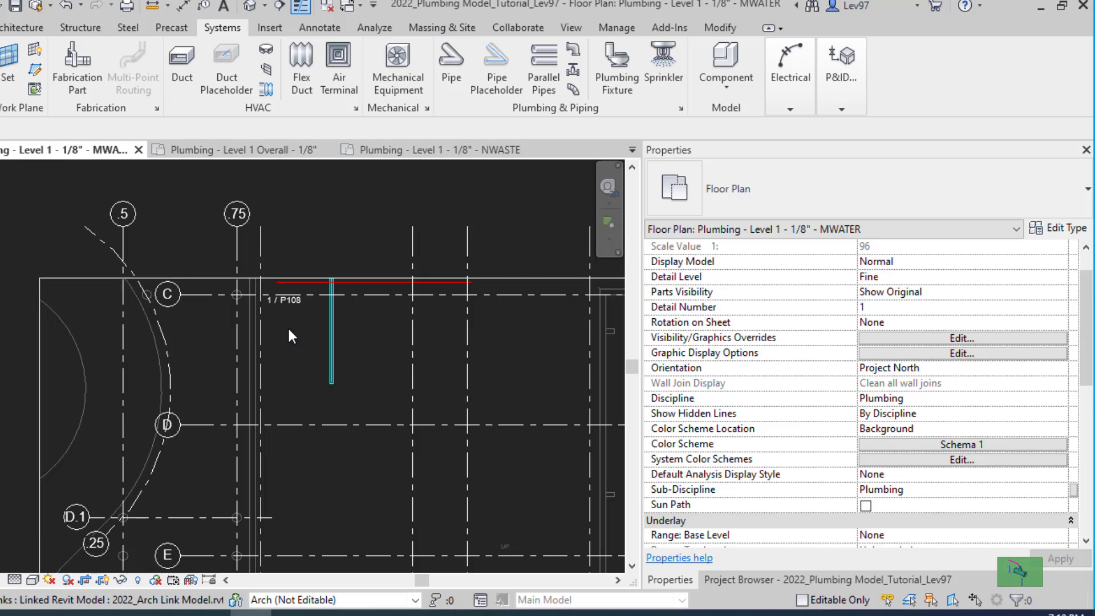
scroll(288, 326, "up", 2)
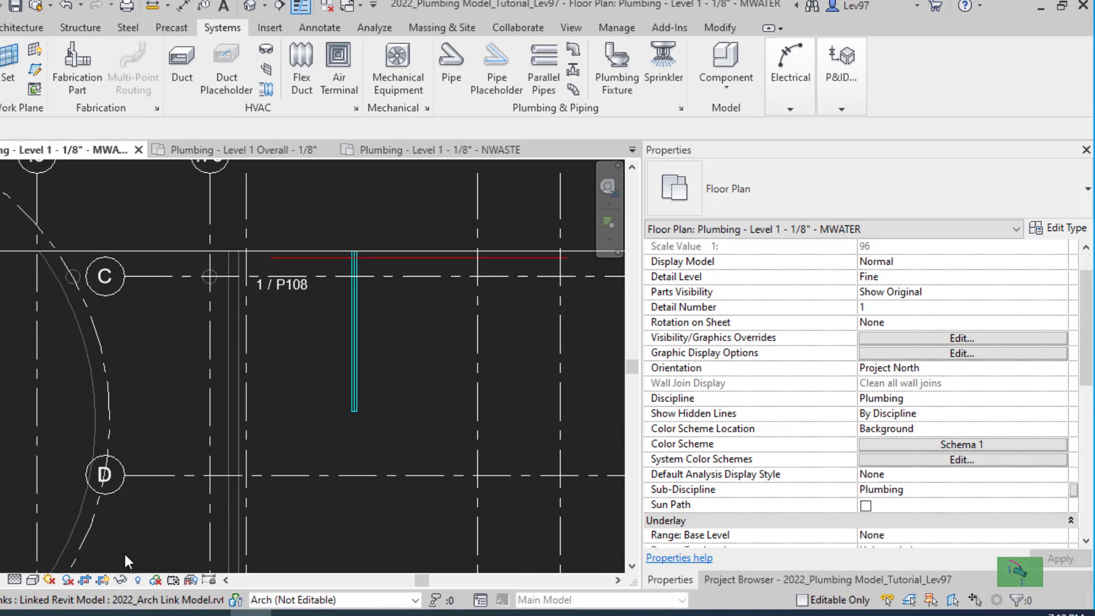
left_click(15, 580)
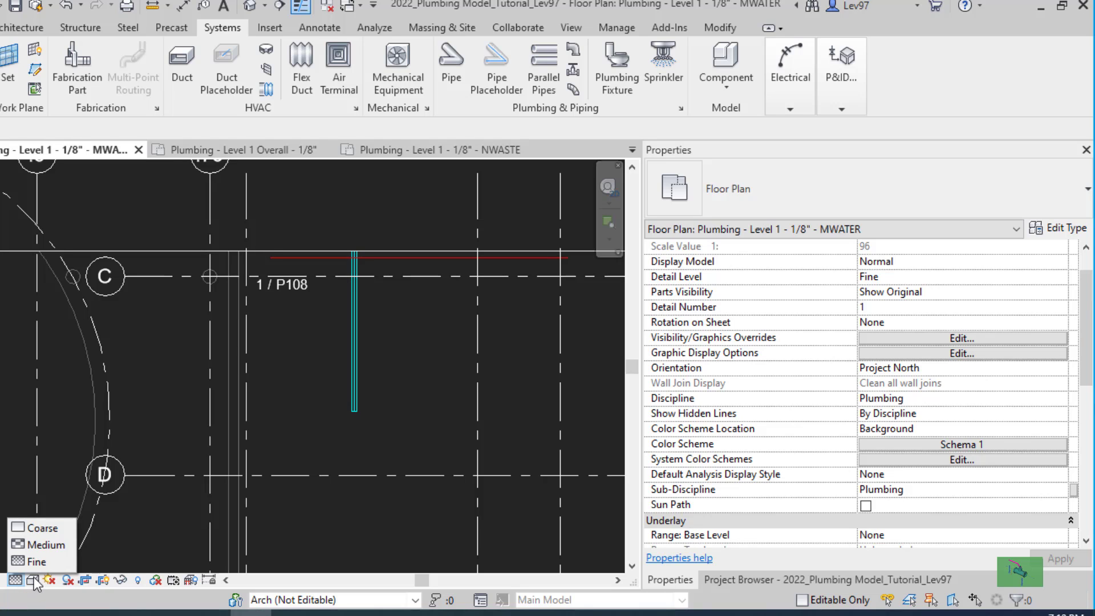
left_click(390, 449)
scroll(390, 449, "down", 1)
key("Escape")
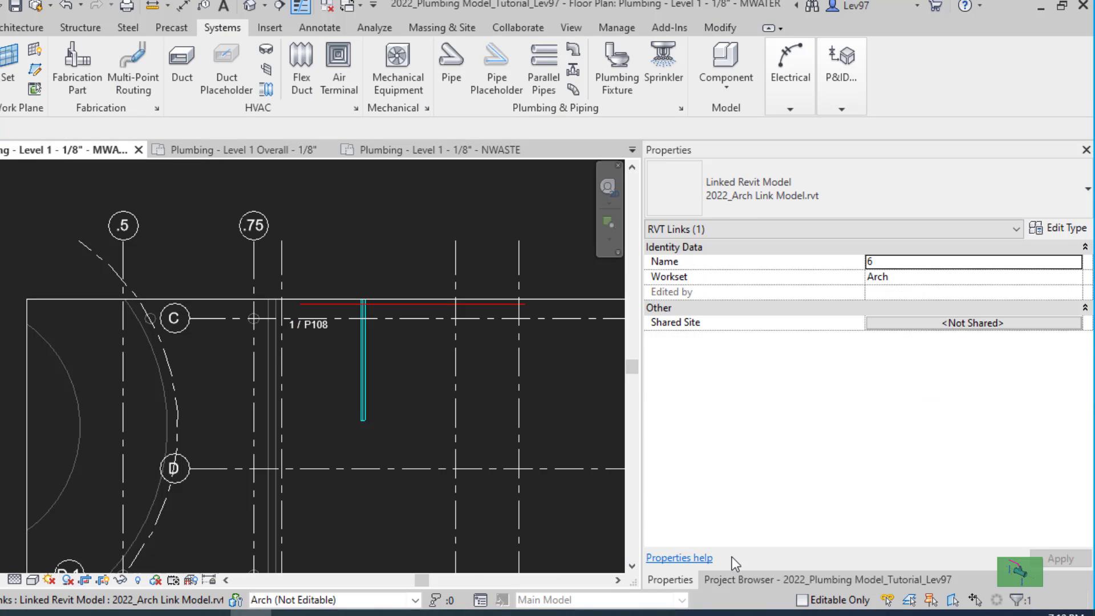
Step: Select the linked architectural model, clear the selection, and switch link selection off and back on
left_click(347, 413)
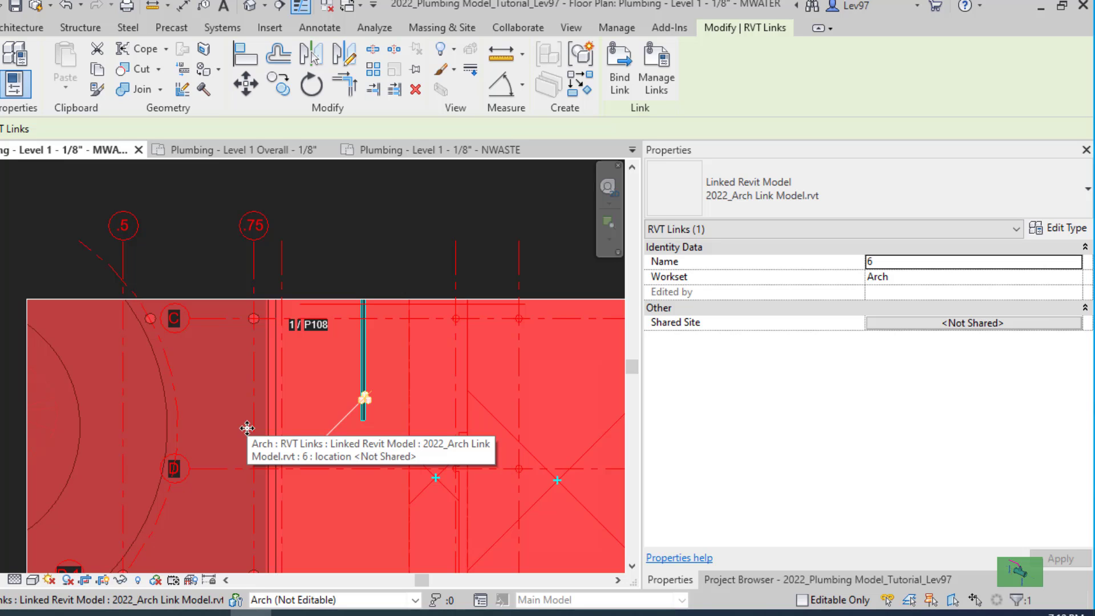
key("Escape")
left_click(313, 420)
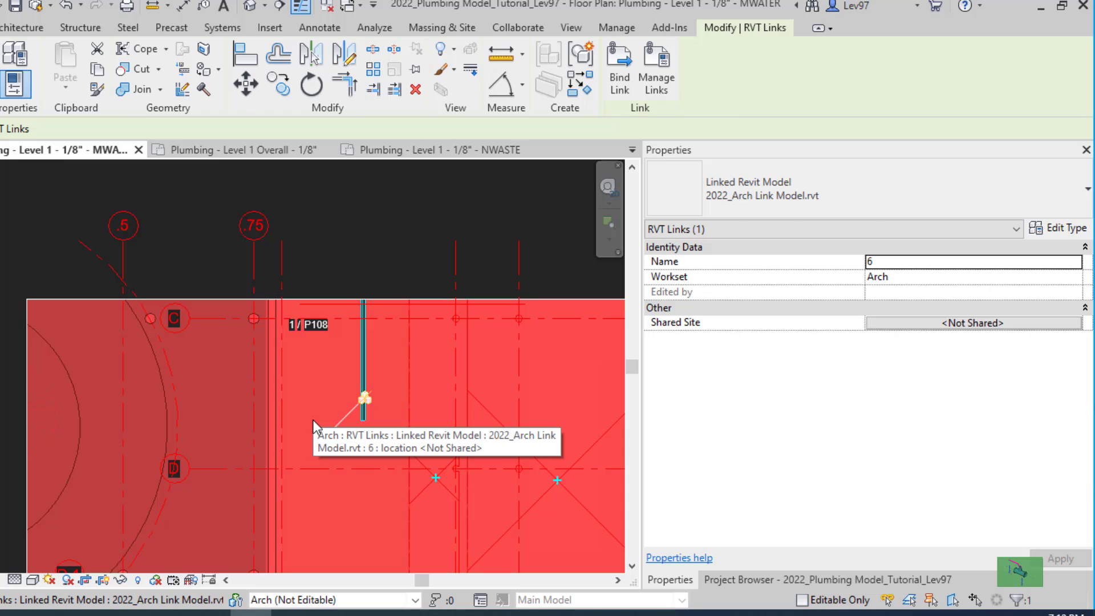
key("Escape")
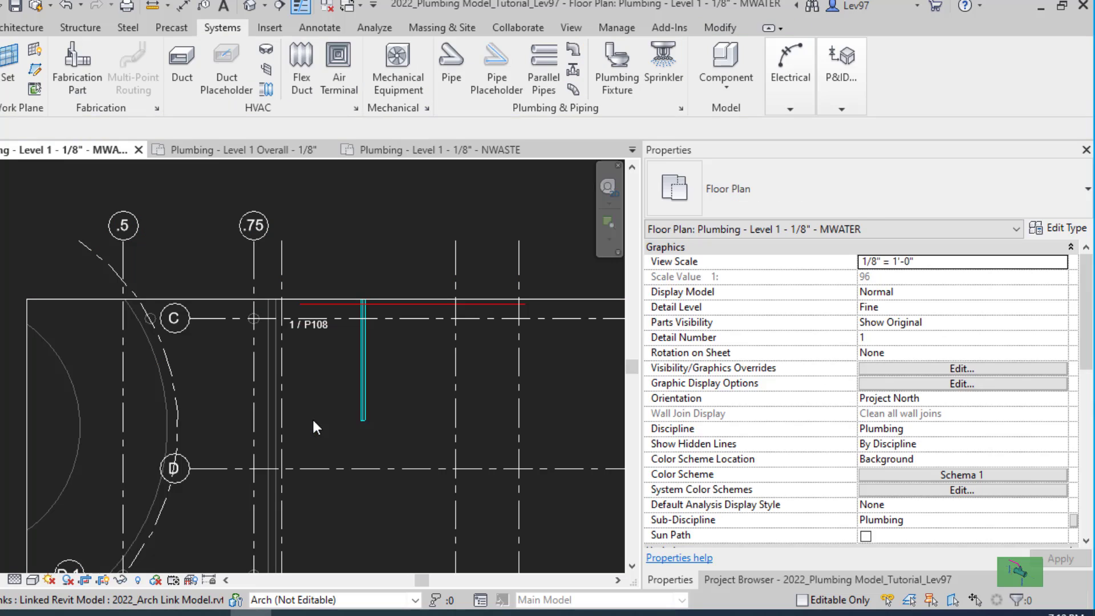
left_click(217, 422)
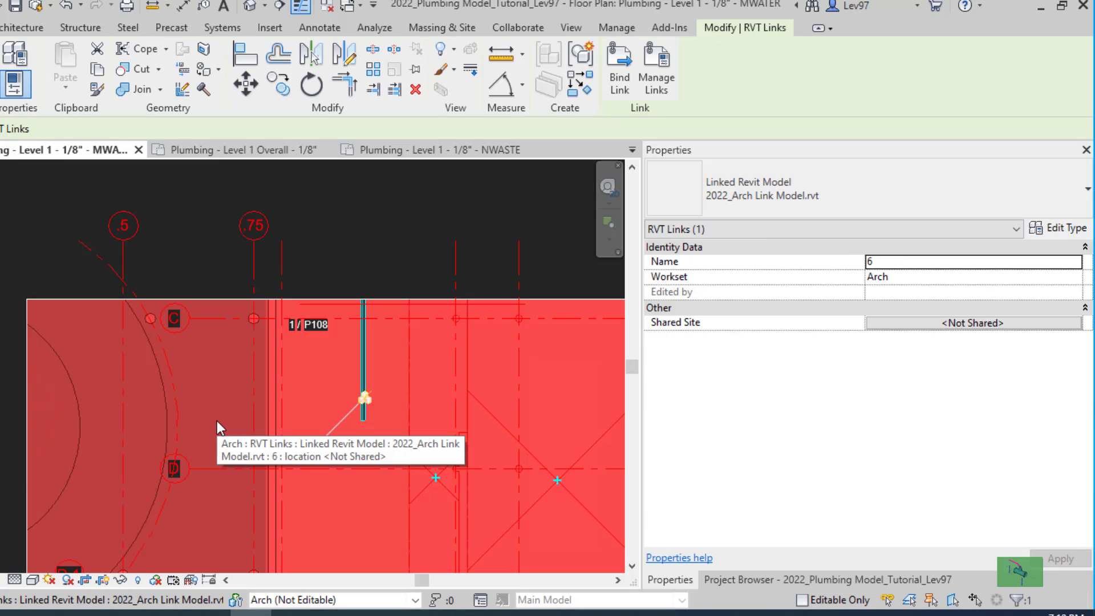
key("Escape")
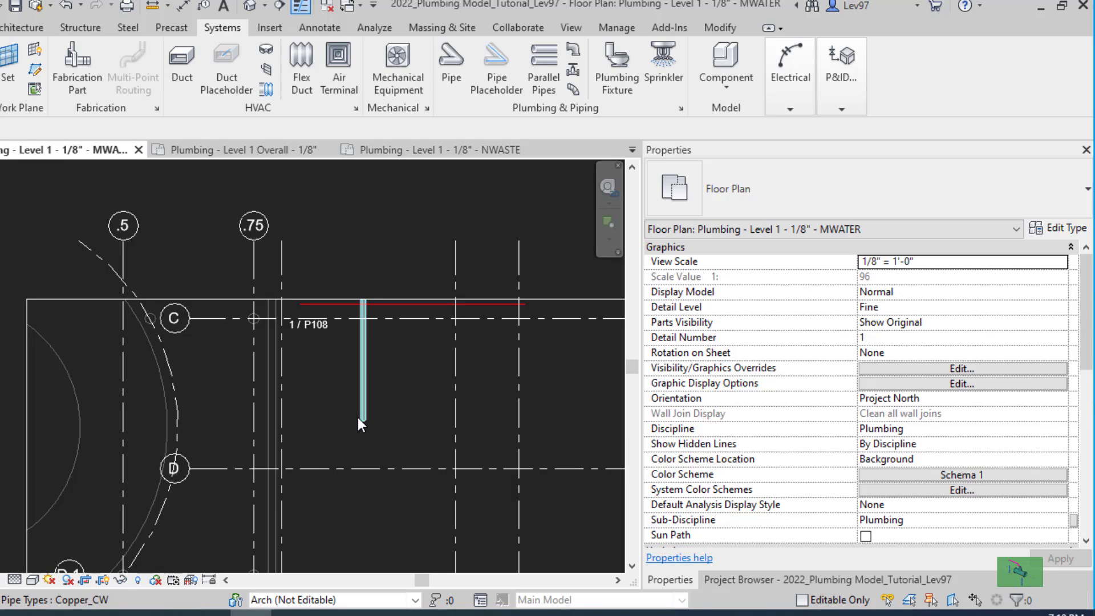
left_click(889, 601)
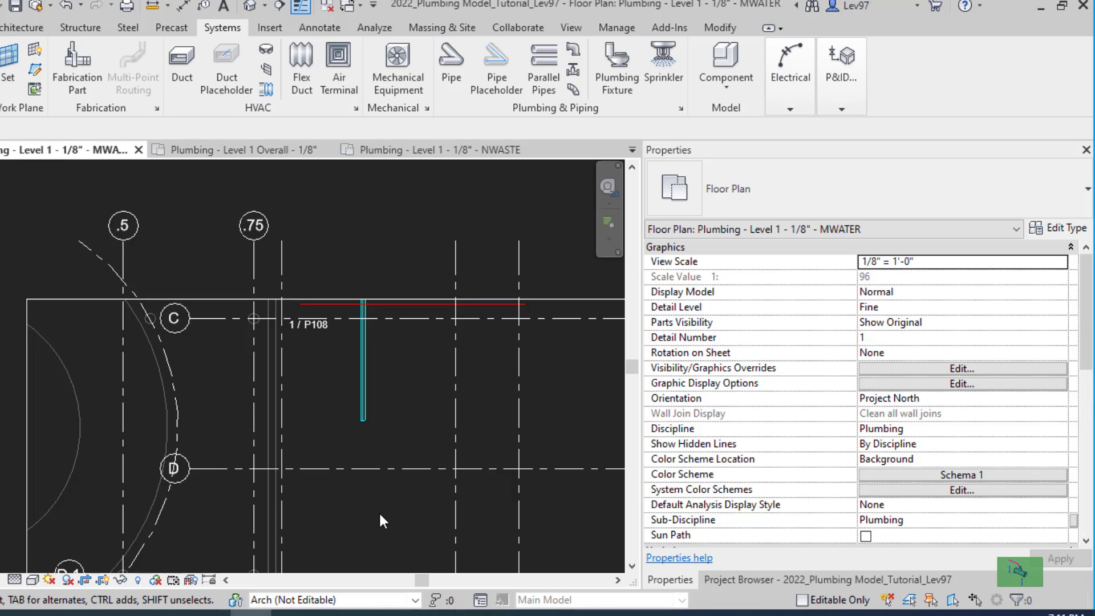
left_click(888, 601)
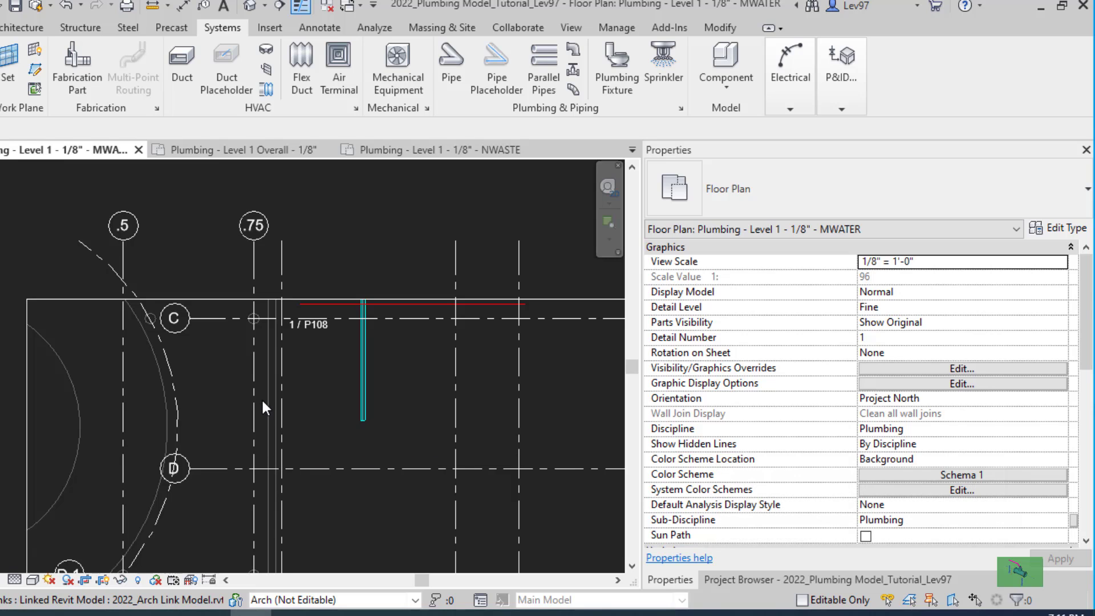
Step: Select the linked model's round structural column at gridlines C and .75 to view its properties, and clear the selection
scroll(267, 416, "up", 3)
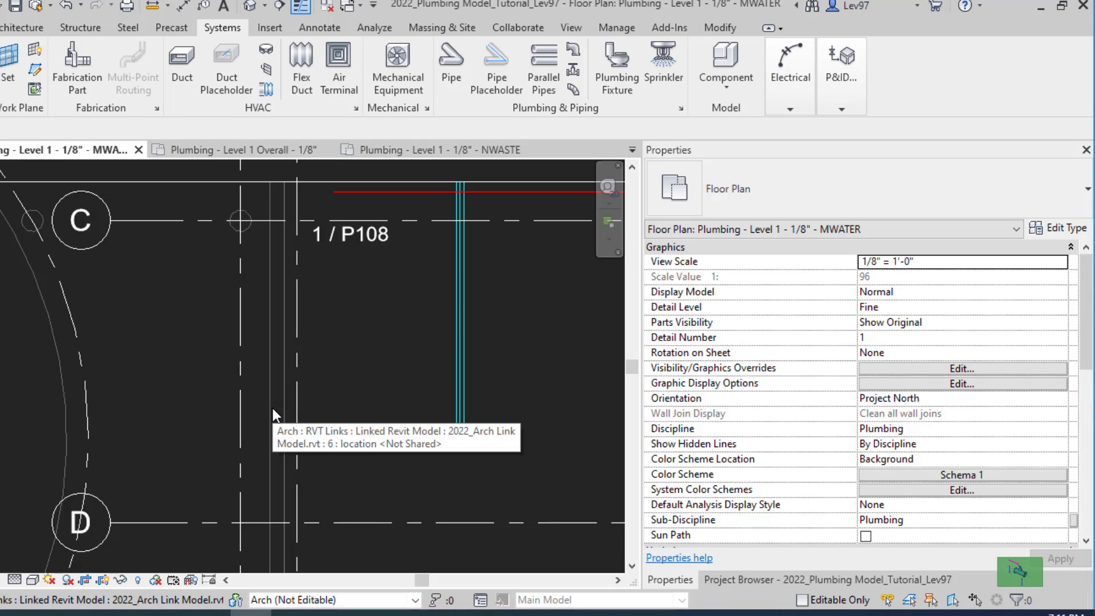
key("Tab")
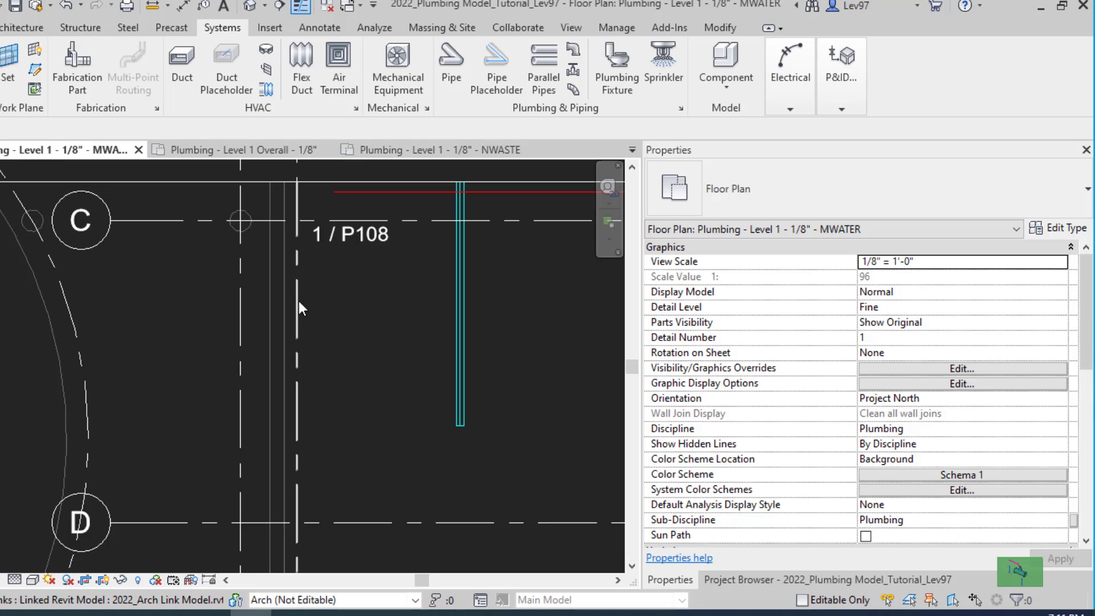
left_click(251, 231)
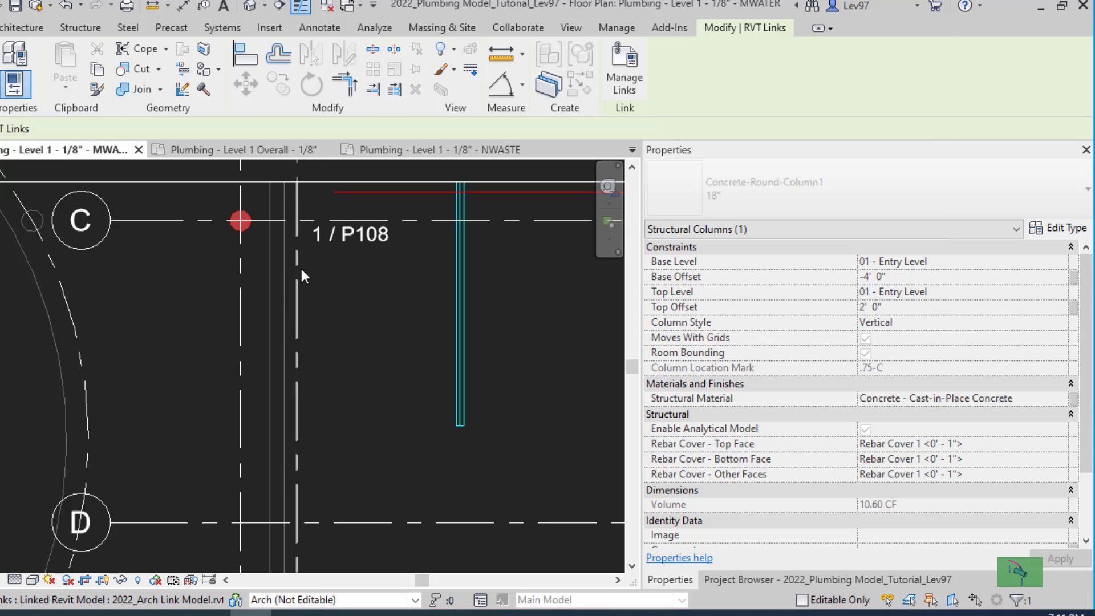
key("Escape")
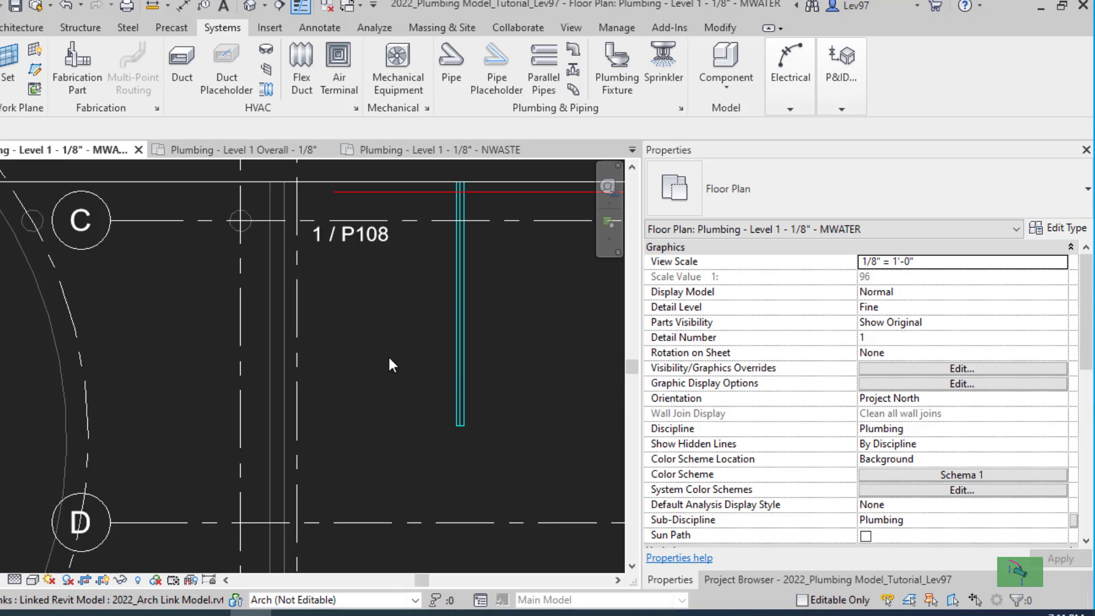
Step: Disable selection of links and select the new Copper_CW pipe beside the 1 / P108 reference in the MWATER view
left_click(885, 600)
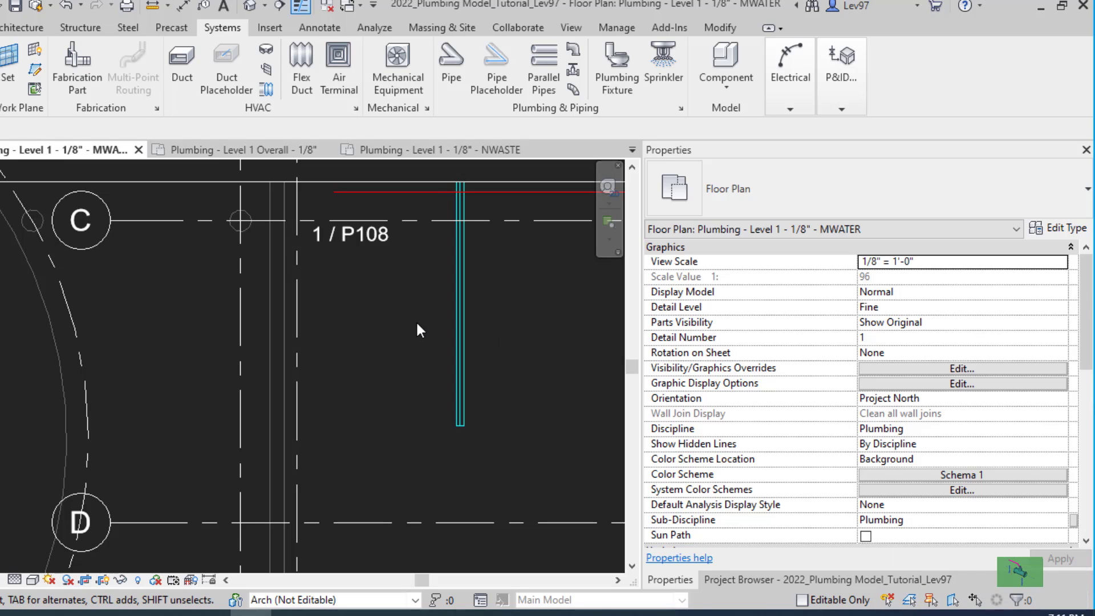
scroll(376, 315, "down", 5)
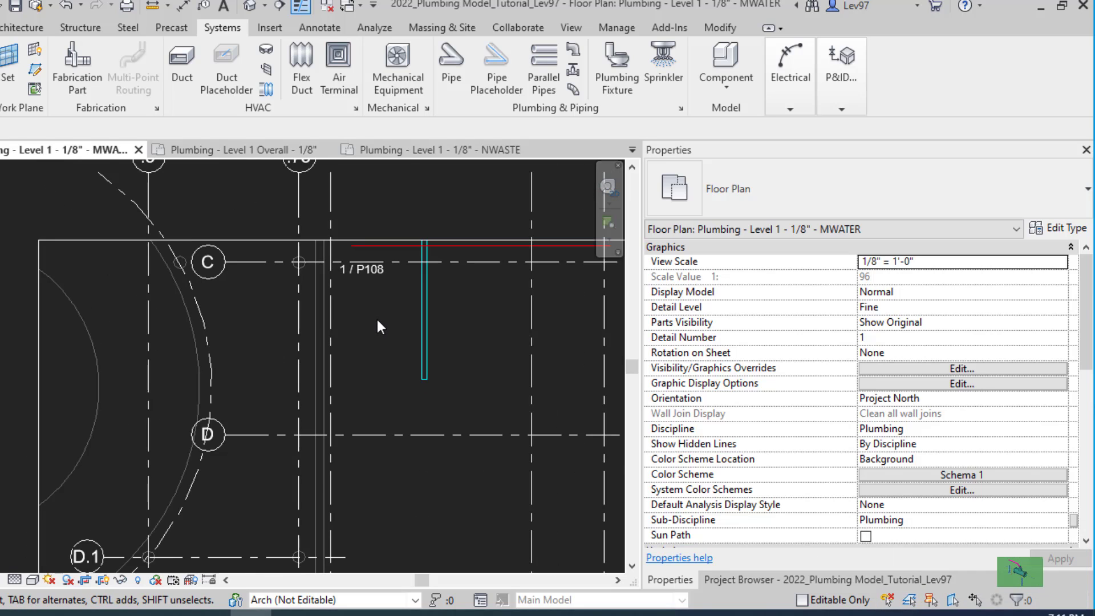
middle_click_drag(377, 319, 311, 437)
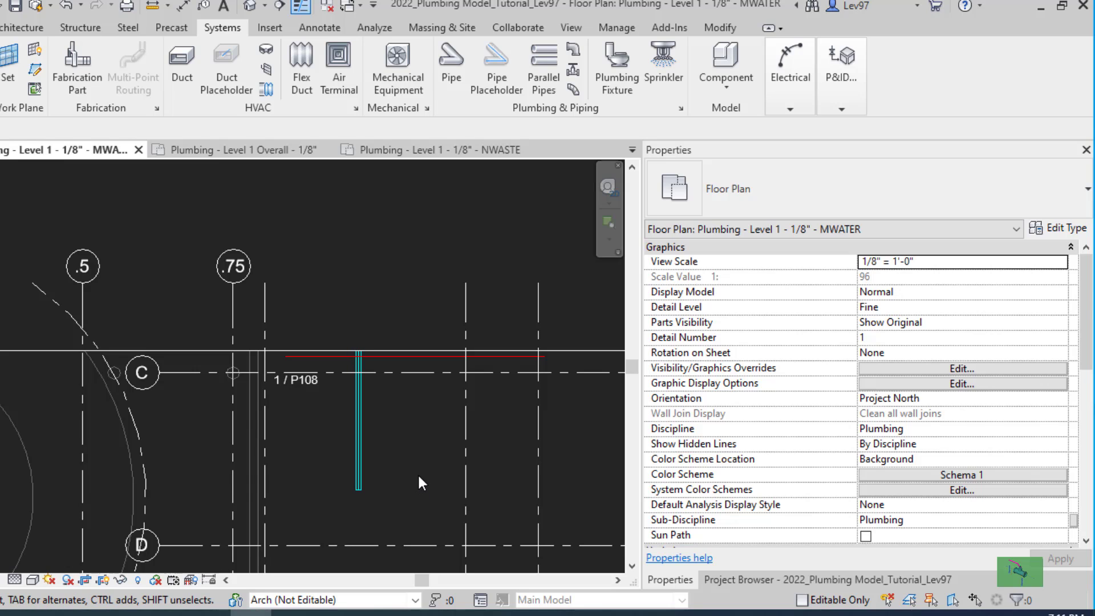
middle_click_drag(385, 468, 375, 282)
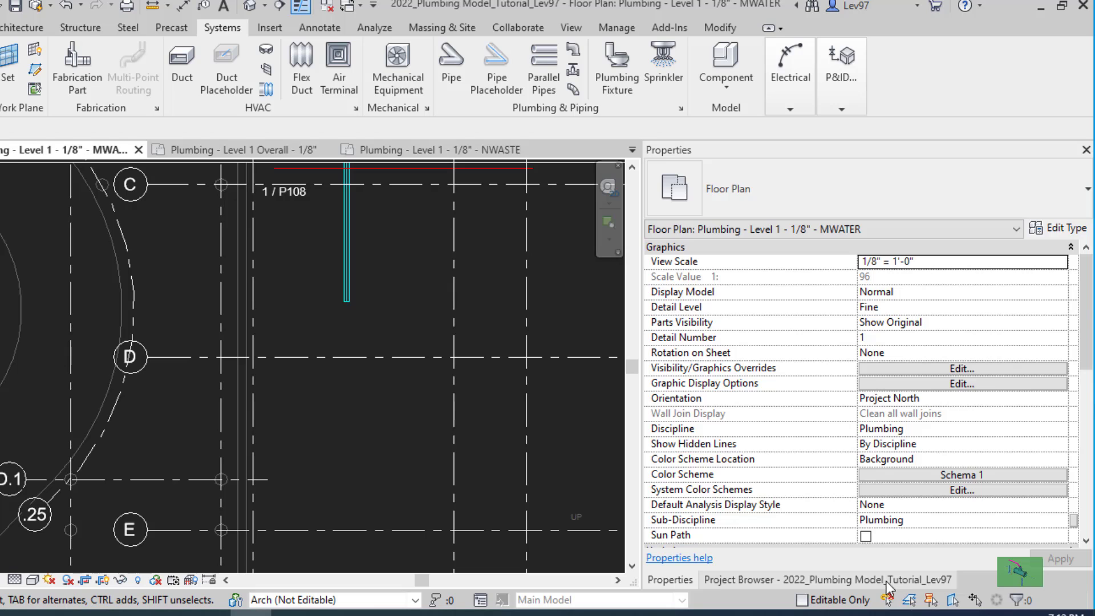
left_click(887, 599)
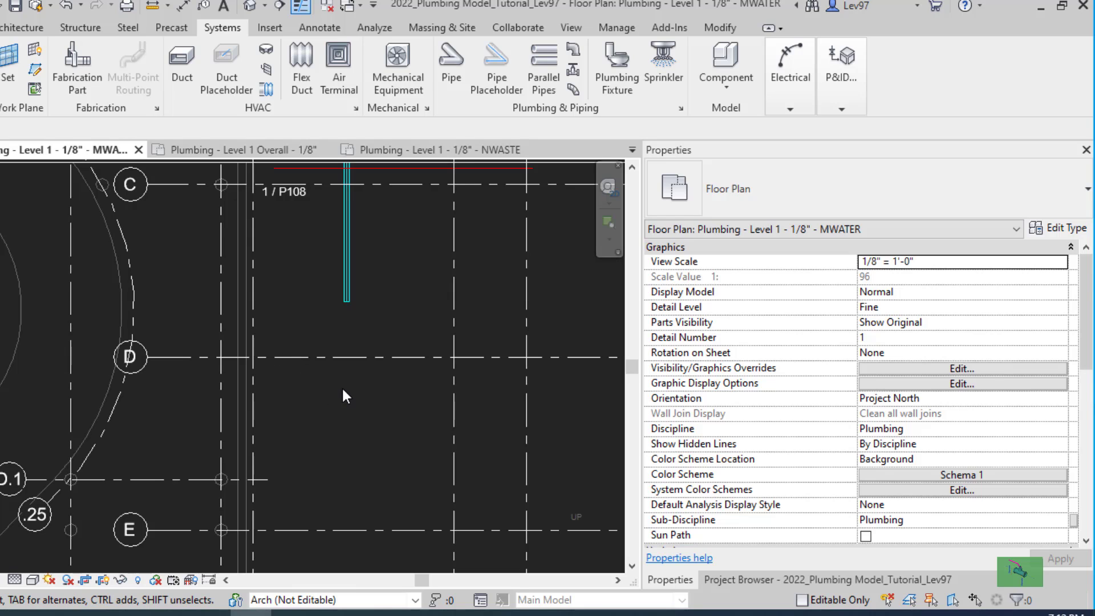
middle_click_drag(354, 424, 353, 538)
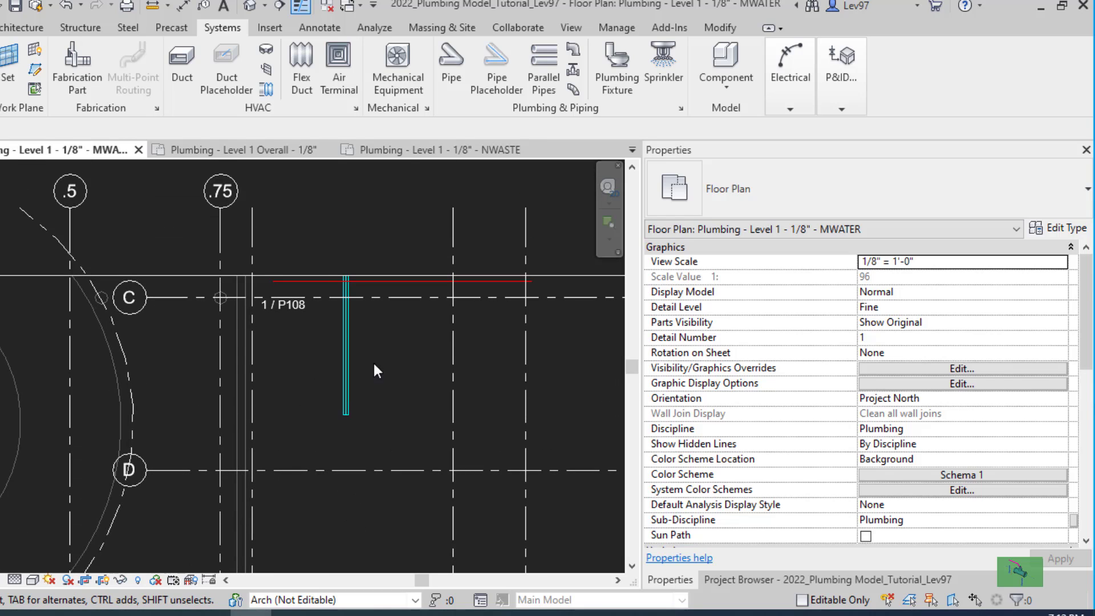
scroll(345, 356, "down", 3)
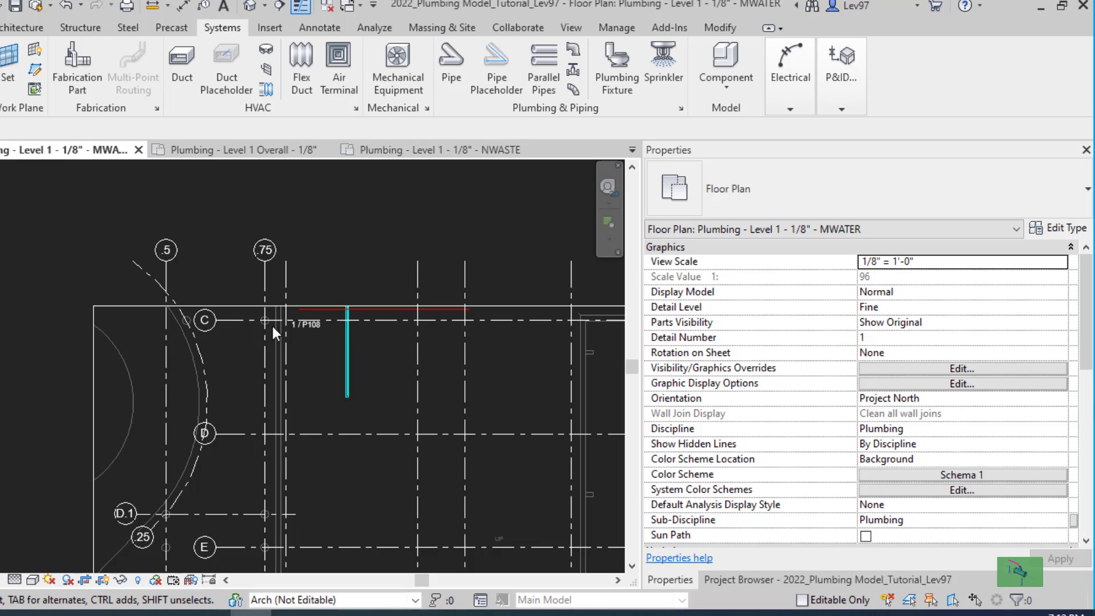
scroll(305, 336, "up", 4)
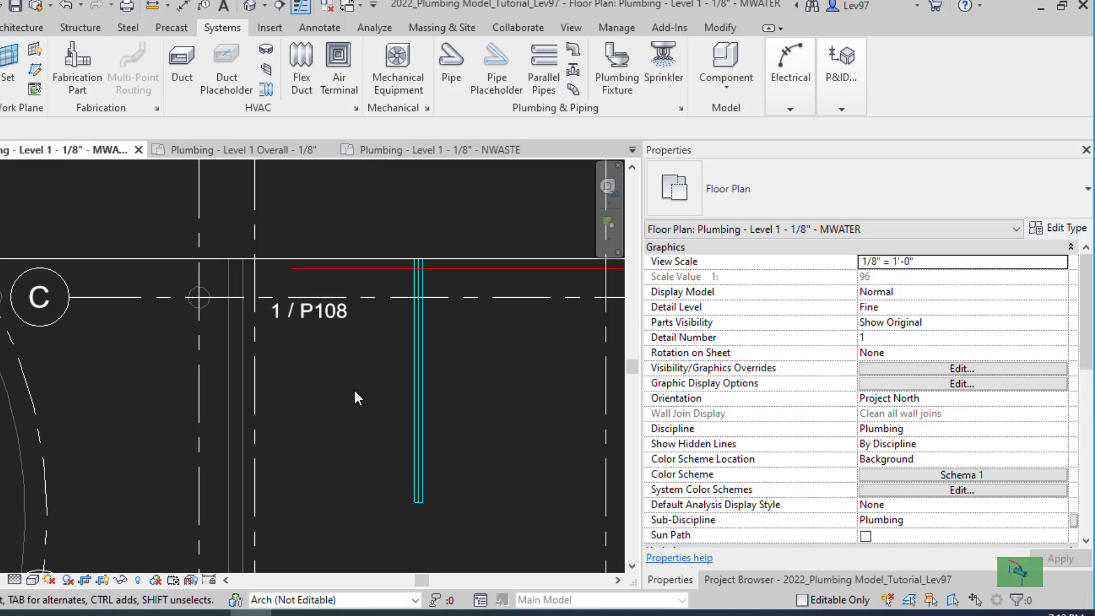
scroll(356, 392, "down", 4)
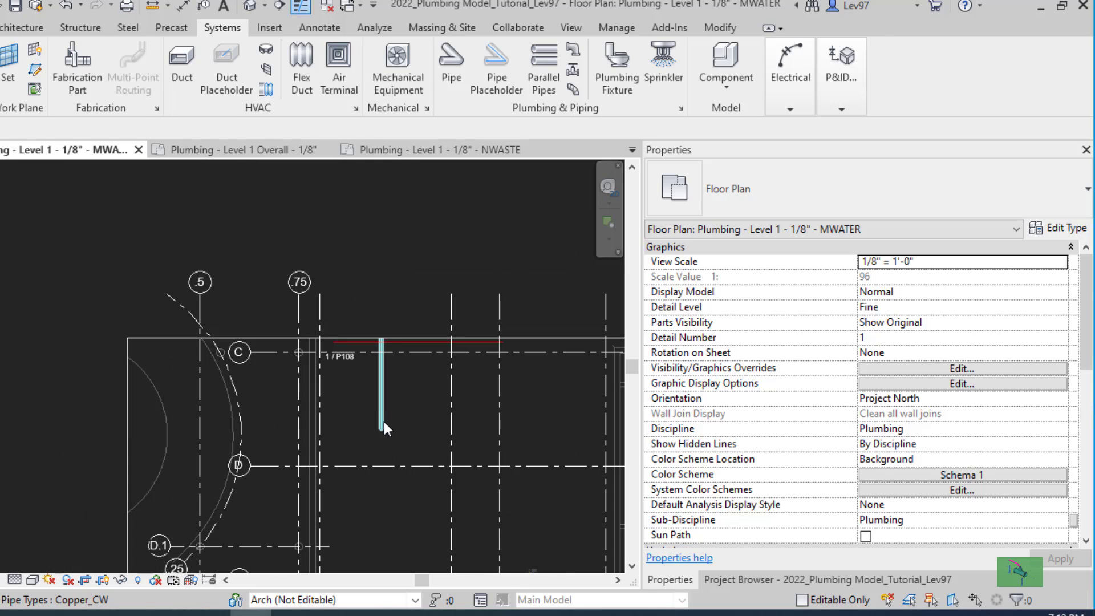
left_click(383, 425)
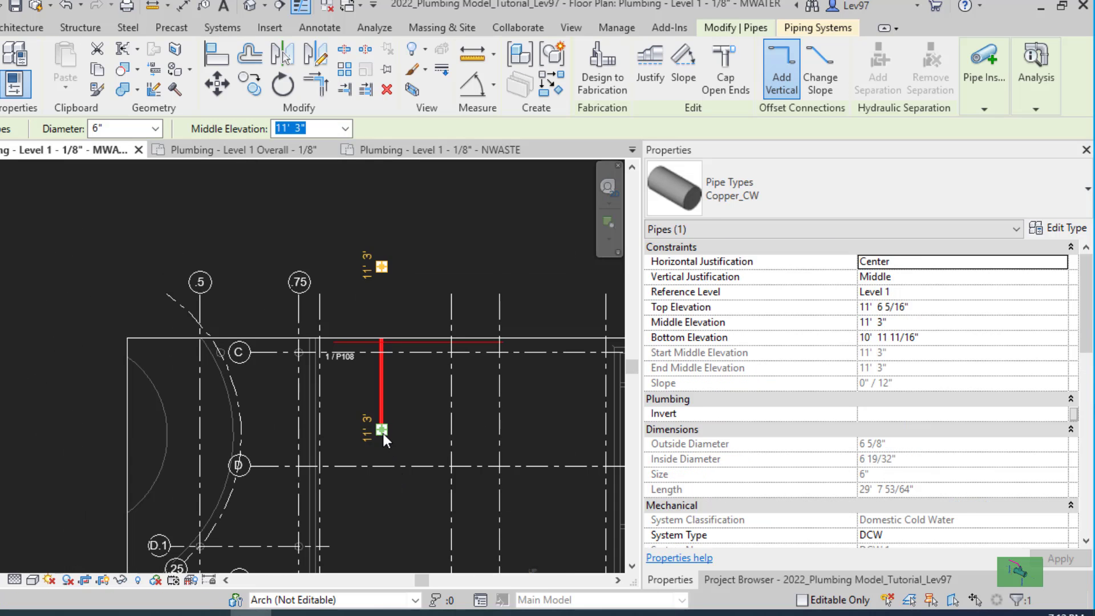
Step: Extend the 6" Copper_CW pipe from its lower end past gridline D and turn it into a horizontal run ending between gridlines 2 and 3
right_click(383, 433)
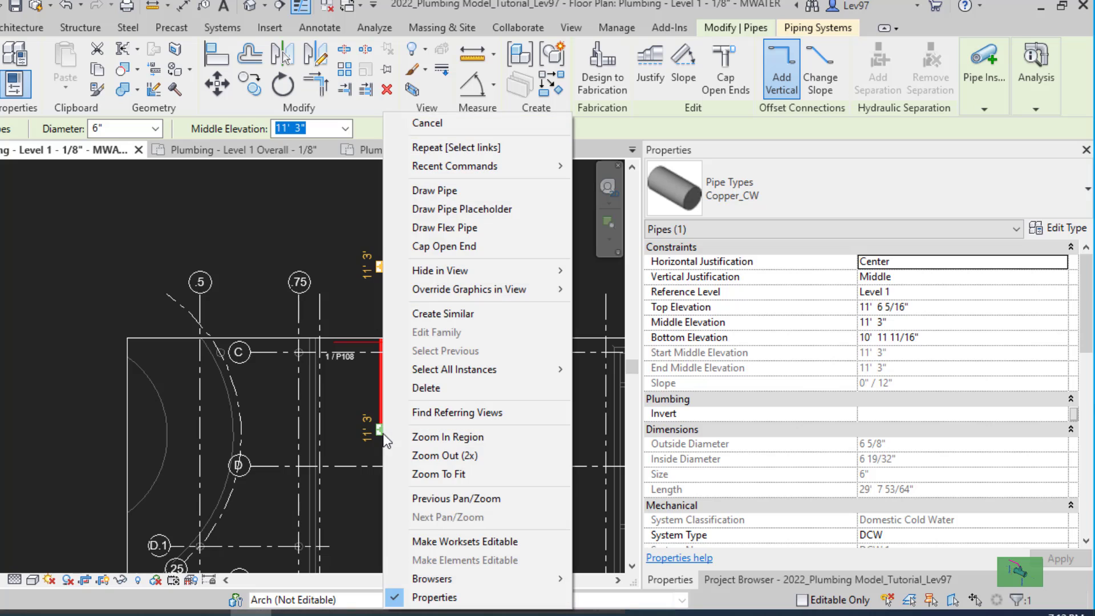
left_click(449, 194)
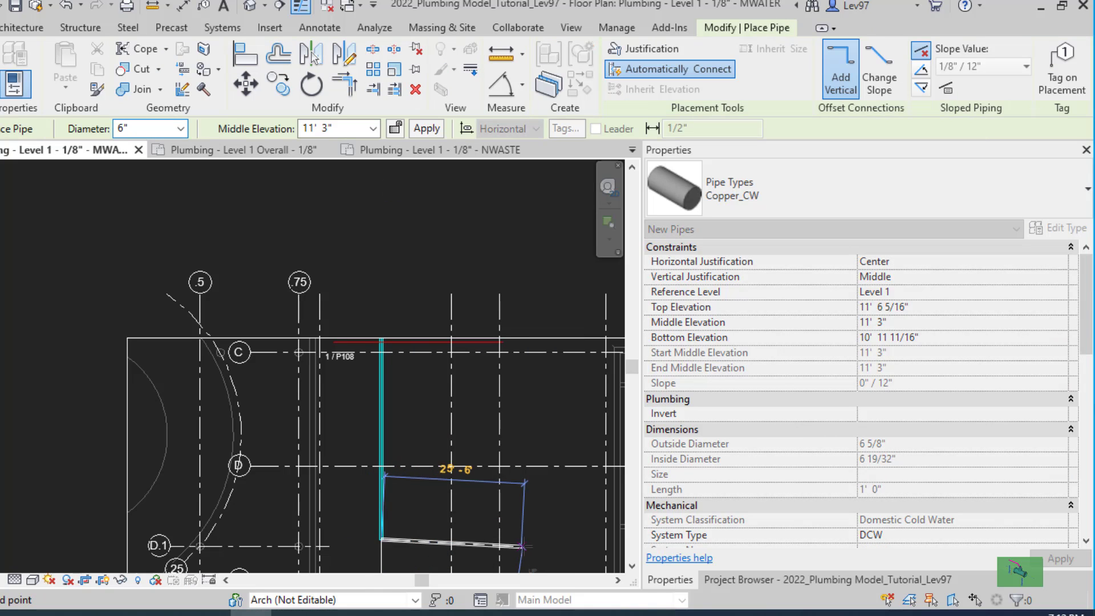
left_click(532, 537)
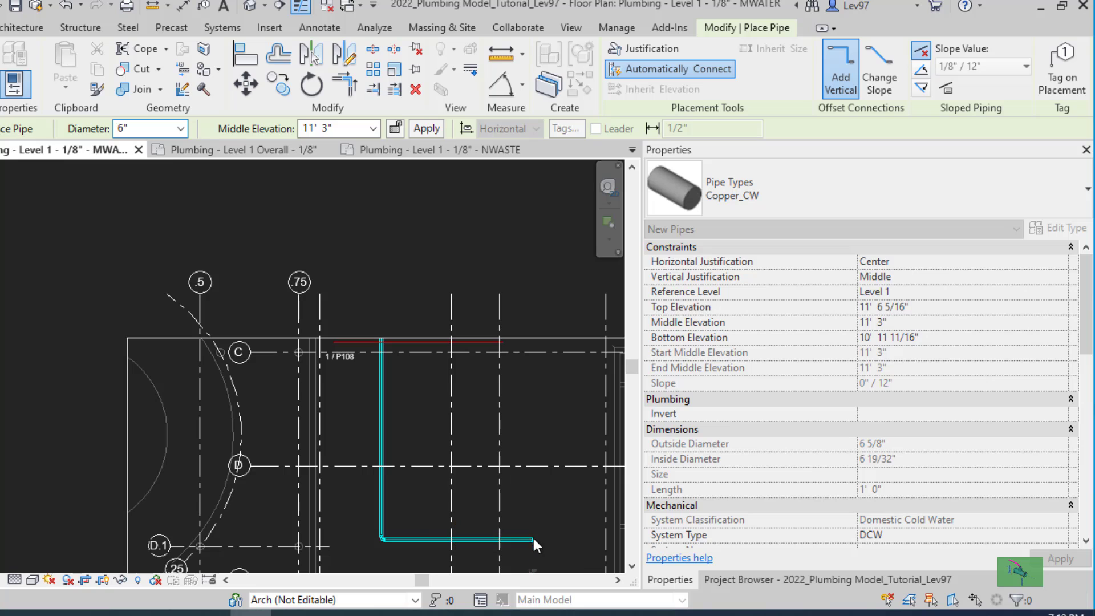
key("Escape")
key("Escape")
Step: Examine the matchline near gridline H and the matchline beside the 1 / P108 reference in the MWATER view
scroll(400, 480, "down", 4)
middle_click_drag(405, 516, 437, 368)
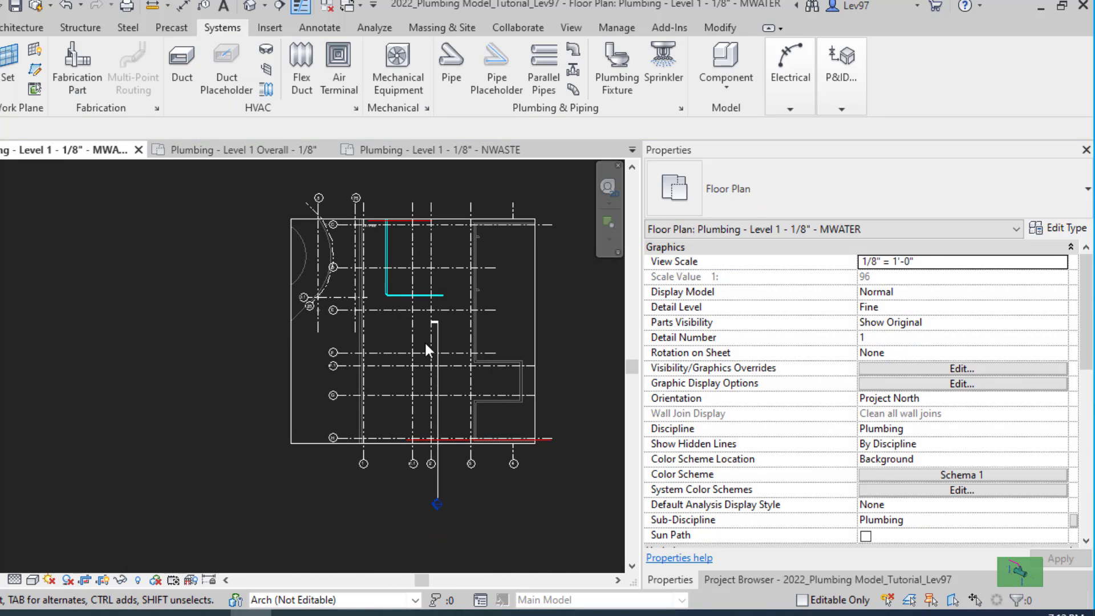
scroll(437, 436, "up", 3)
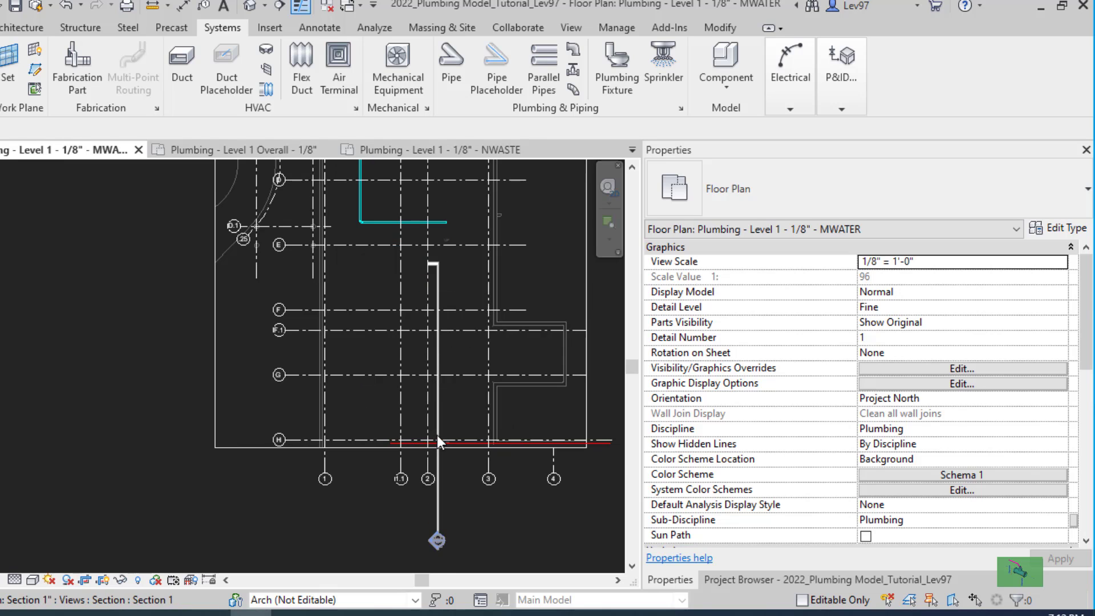
middle_click_drag(367, 350, 376, 558)
middle_click_drag(328, 365, 327, 504)
scroll(328, 453, "up", 2)
scroll(348, 442, "up", 2)
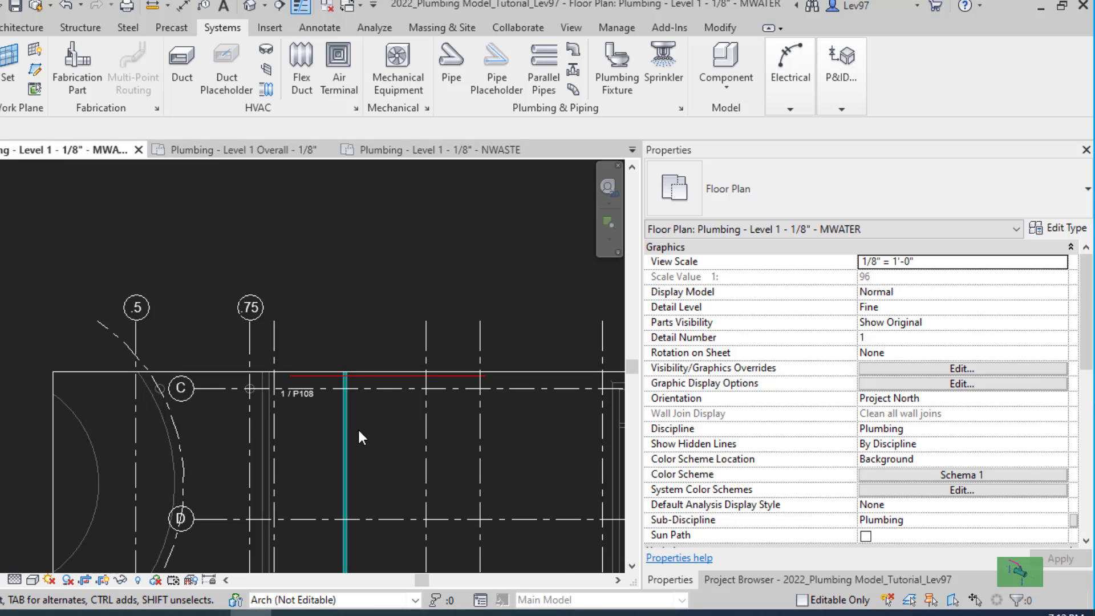
Step: Place a 3/32" Arial text note reading FOR CONTINUATION SEE below the 1 / P108 view reference
scroll(305, 392, "up", 4)
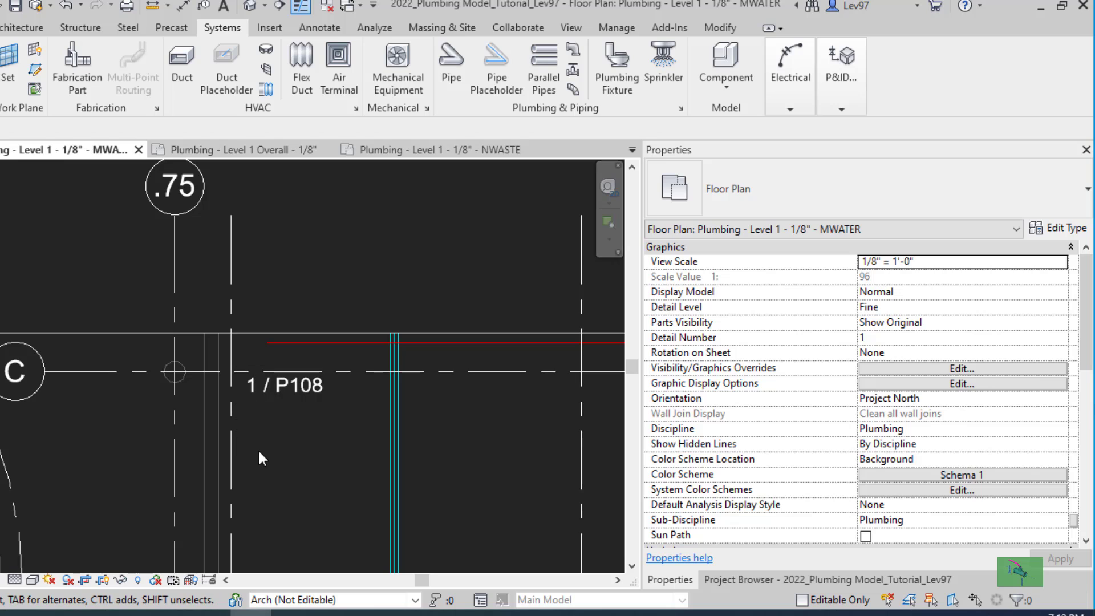
left_click(224, 6)
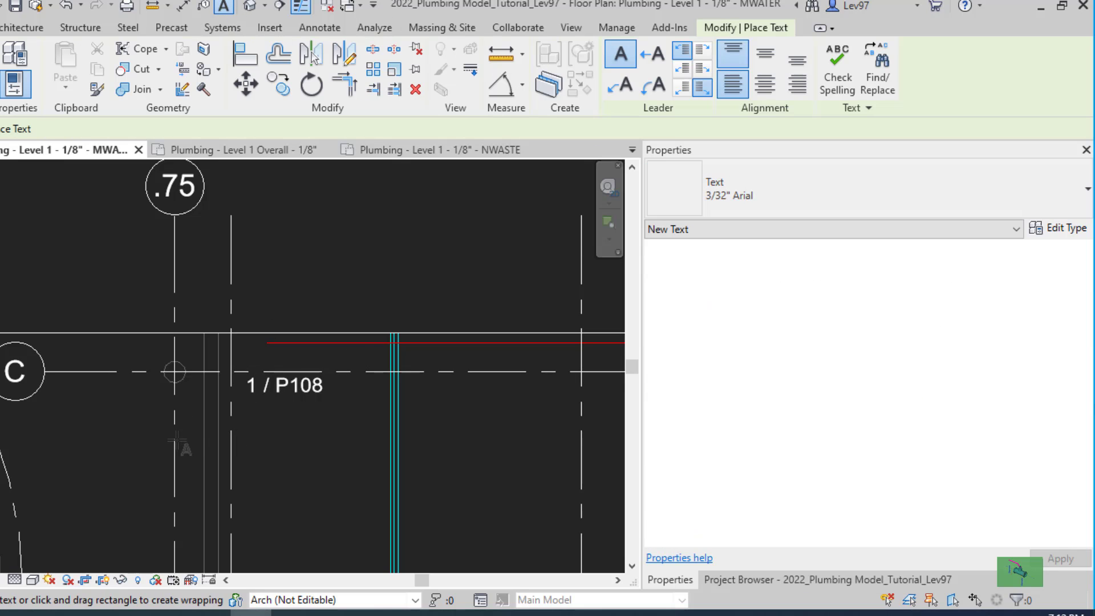
left_click(135, 433)
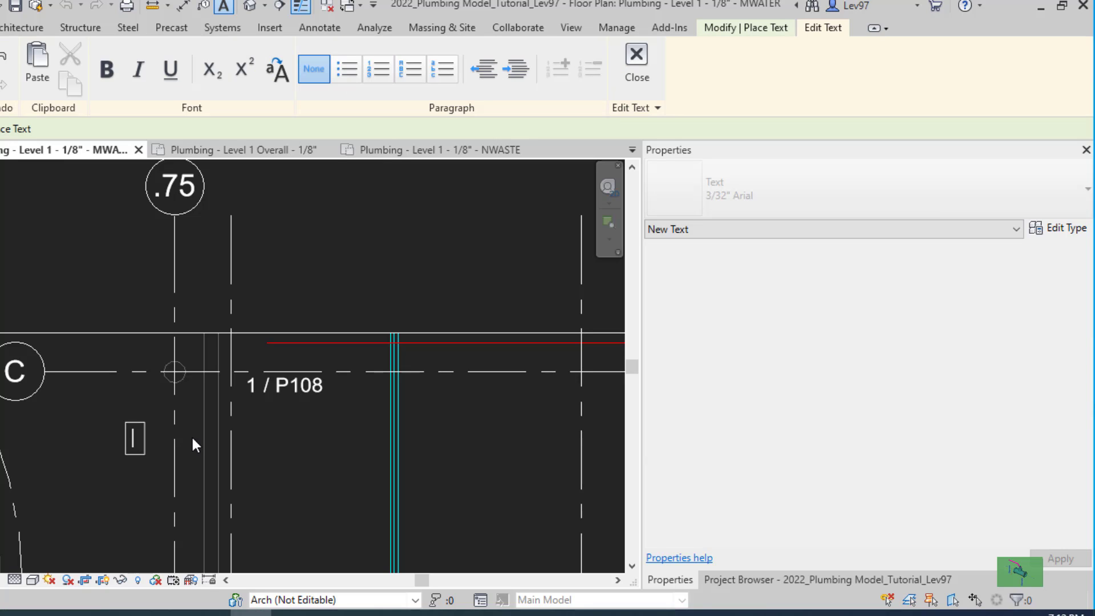
type("FOR C")
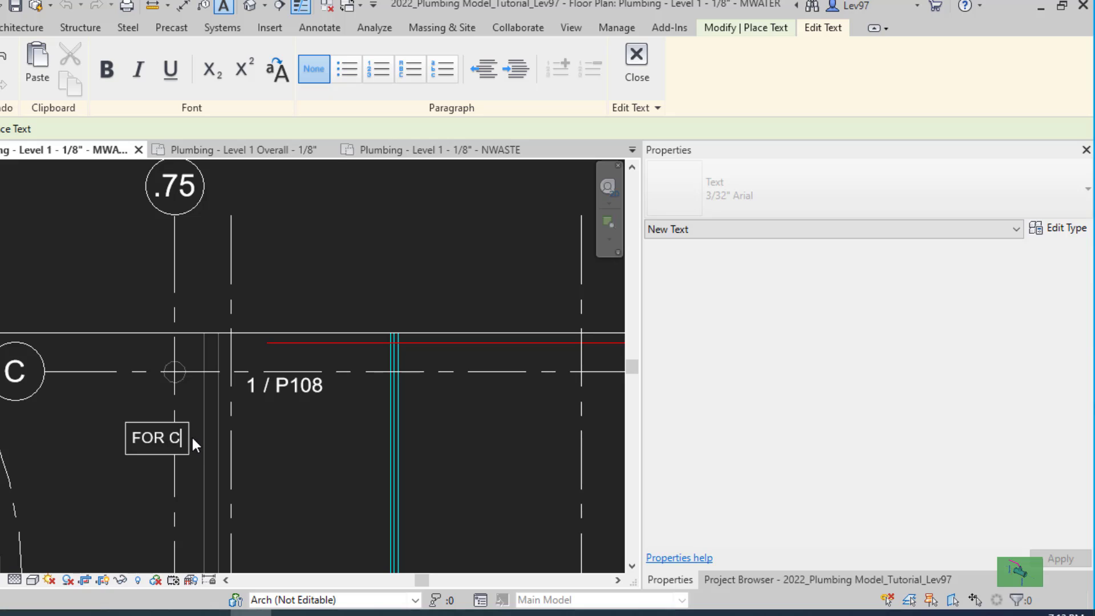
type("ONTINUATION ")
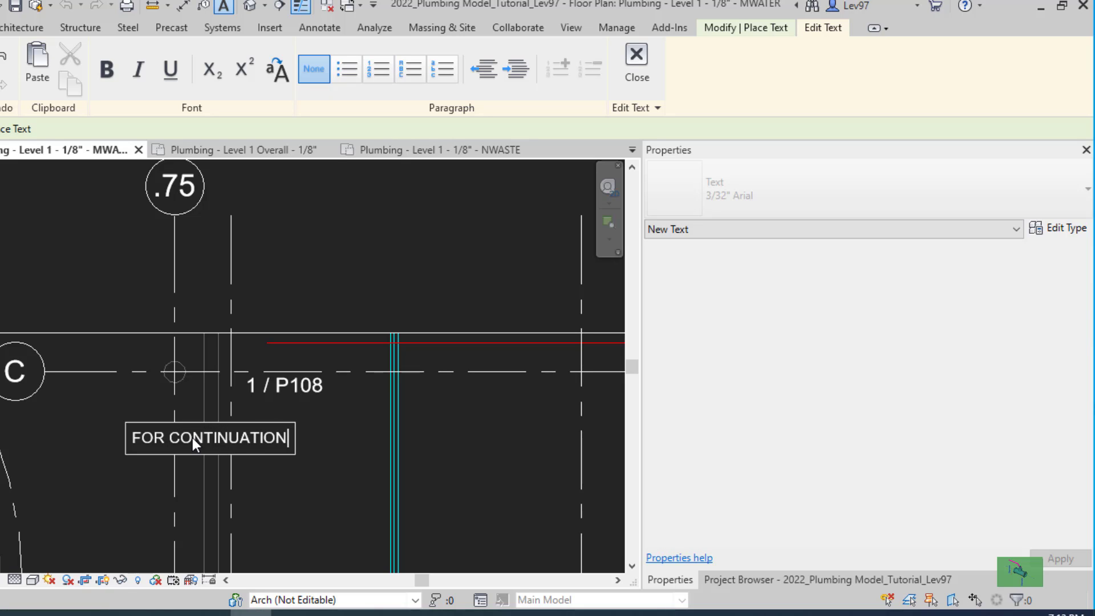
type("SEE")
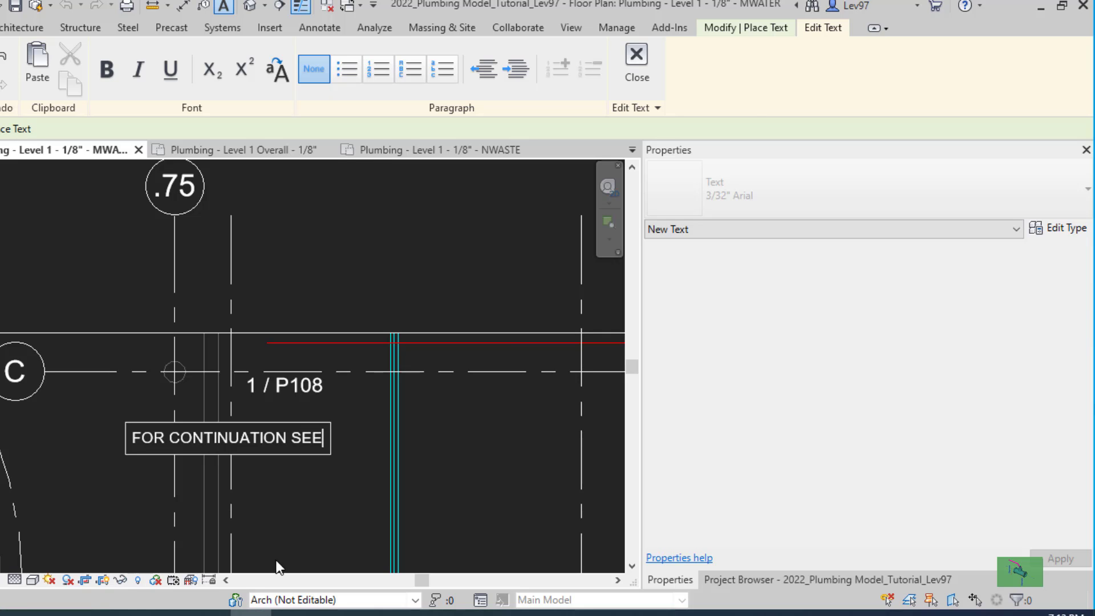
left_click(265, 489)
key("Escape")
key("Escape")
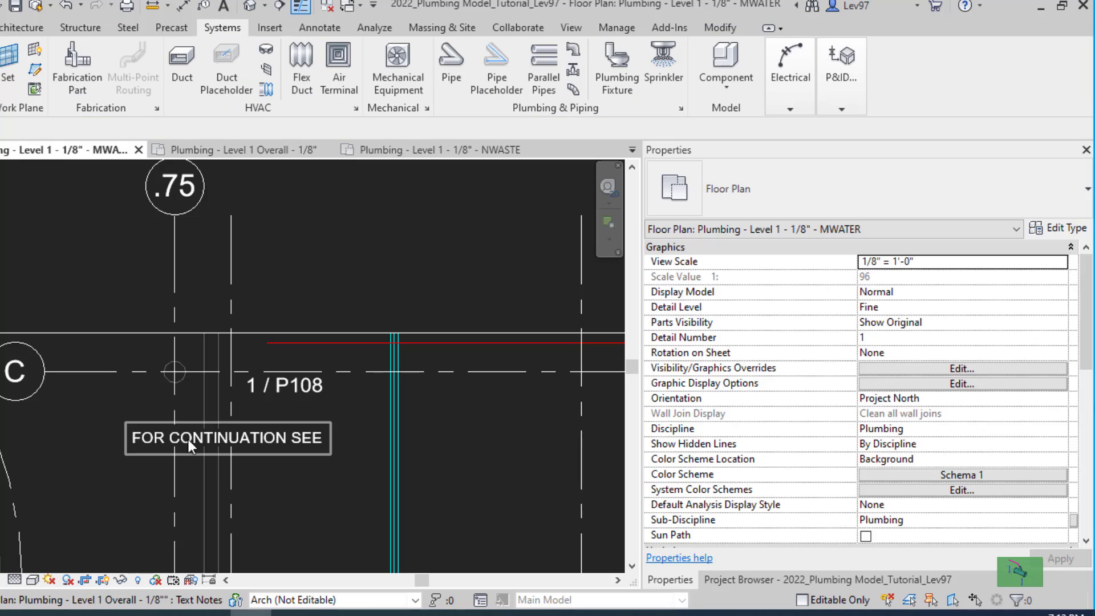
Step: Move the FOR CONTINUATION SEE note up directly beneath the 1 / P108 reference and clear the selection
left_click(187, 436)
left_click_drag(121, 427, 191, 399)
left_click(282, 492)
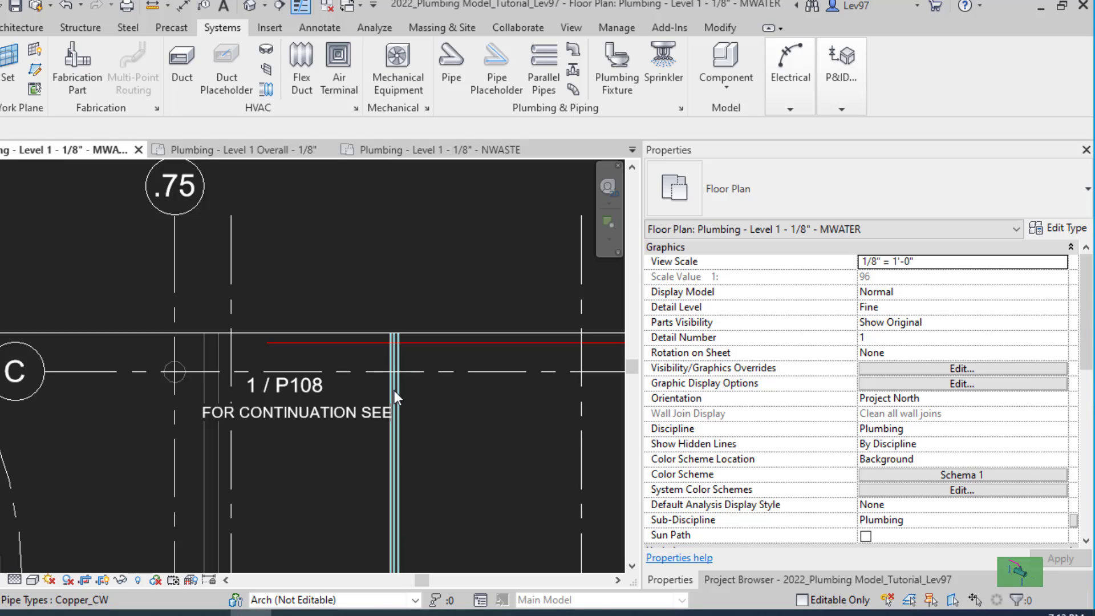
Step: Compare the annotated matchline at gridline C with the unlabelled matchline at gridline H in the MWATER view
scroll(432, 484, "down", 2)
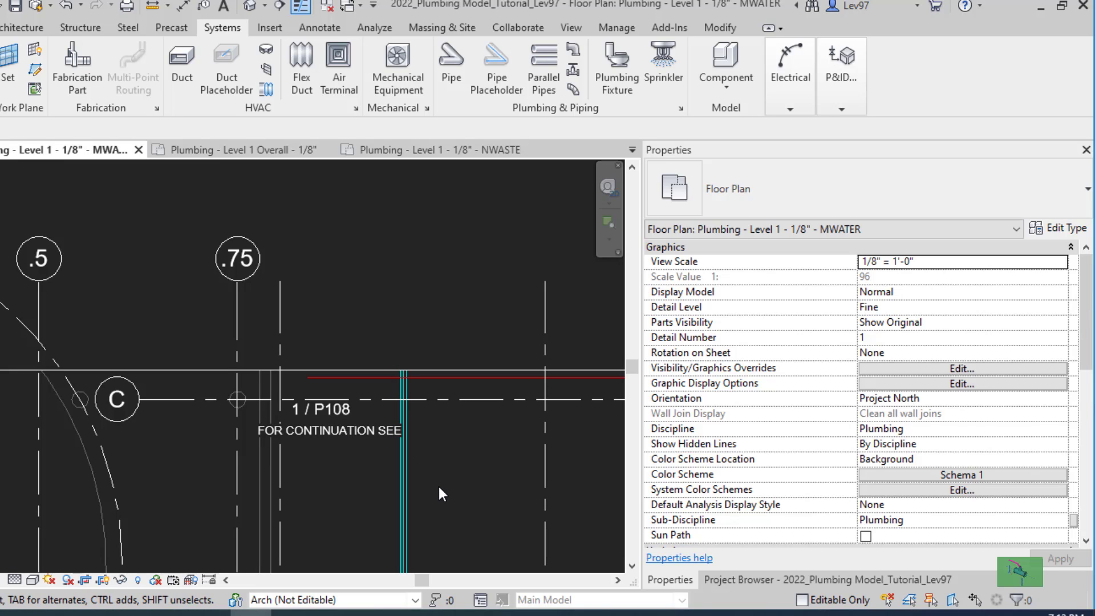
middle_click_drag(441, 484, 333, 514)
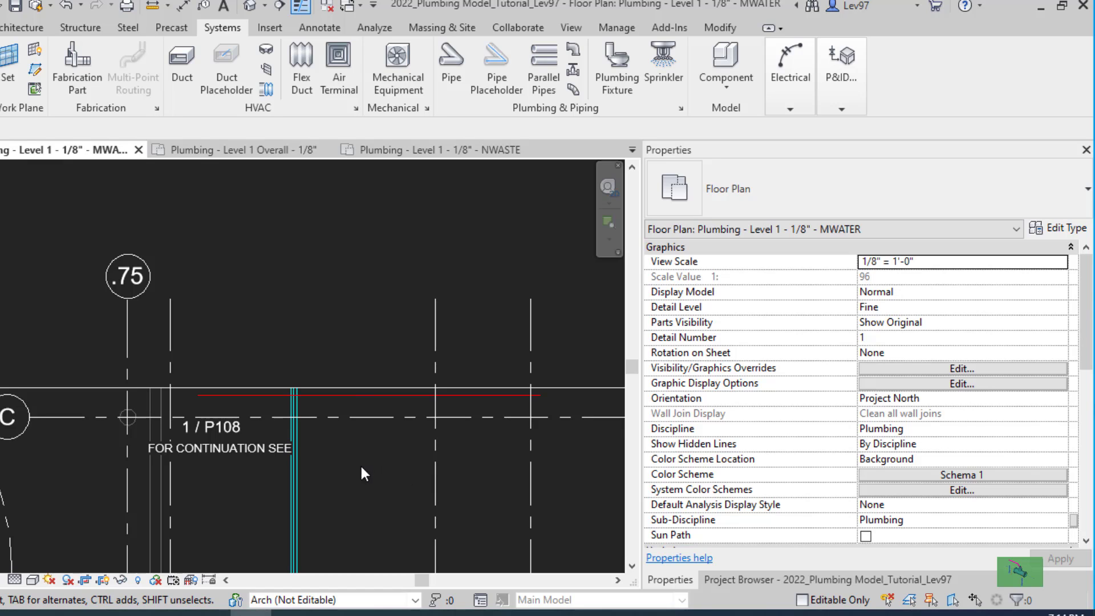
middle_click_drag(354, 472, 430, 489)
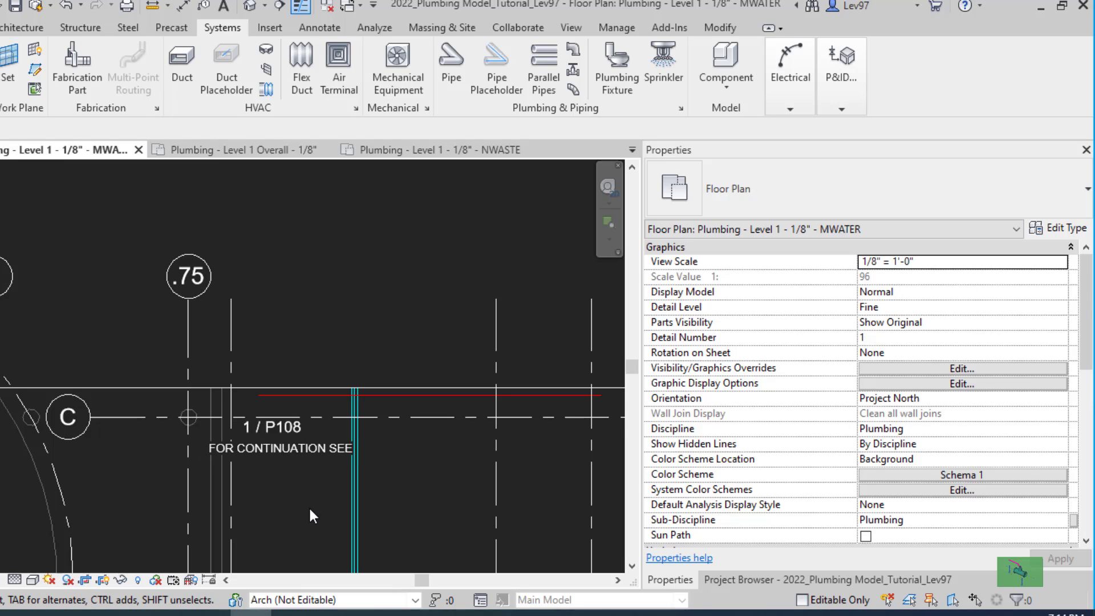
scroll(306, 506, "down", 3)
middle_click_drag(303, 512, 214, 433)
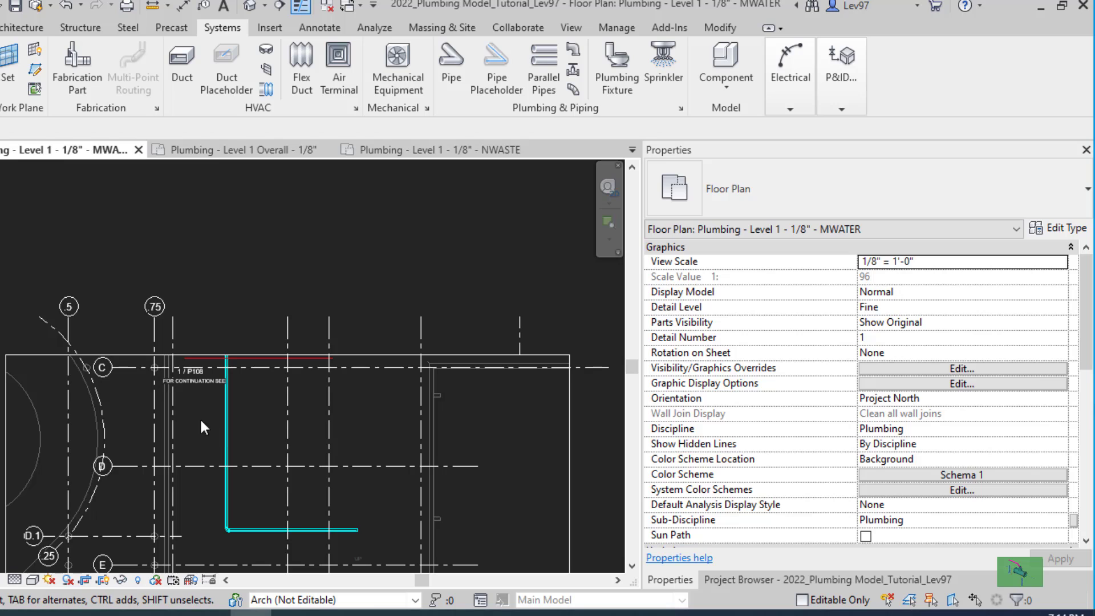
scroll(182, 378, "up", 4)
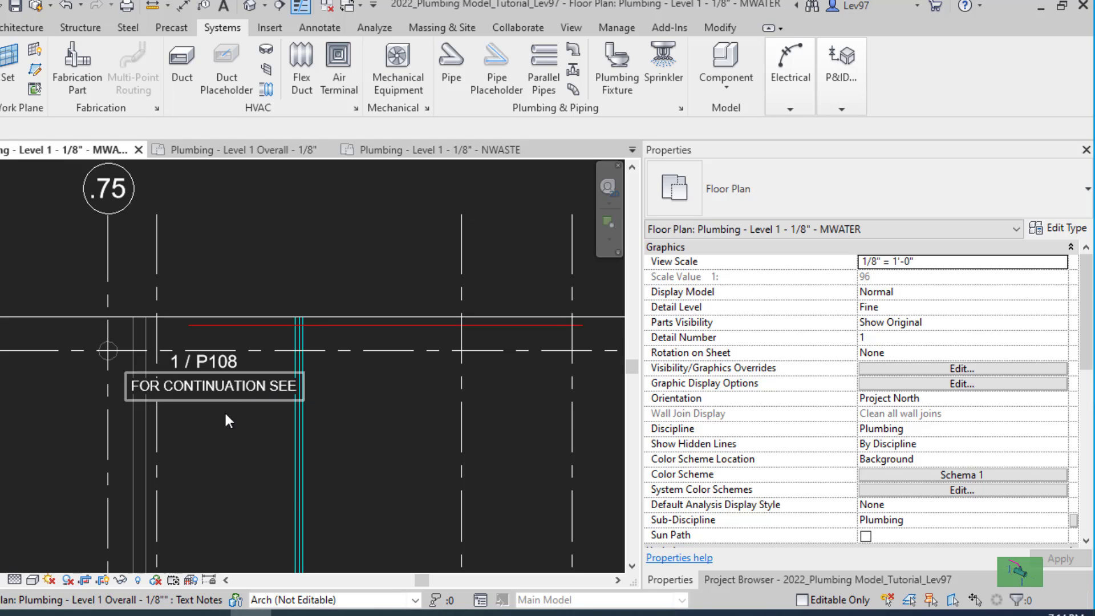
scroll(318, 478, "down", 7)
middle_click_drag(331, 487, 383, 487)
scroll(335, 399, "up", 5)
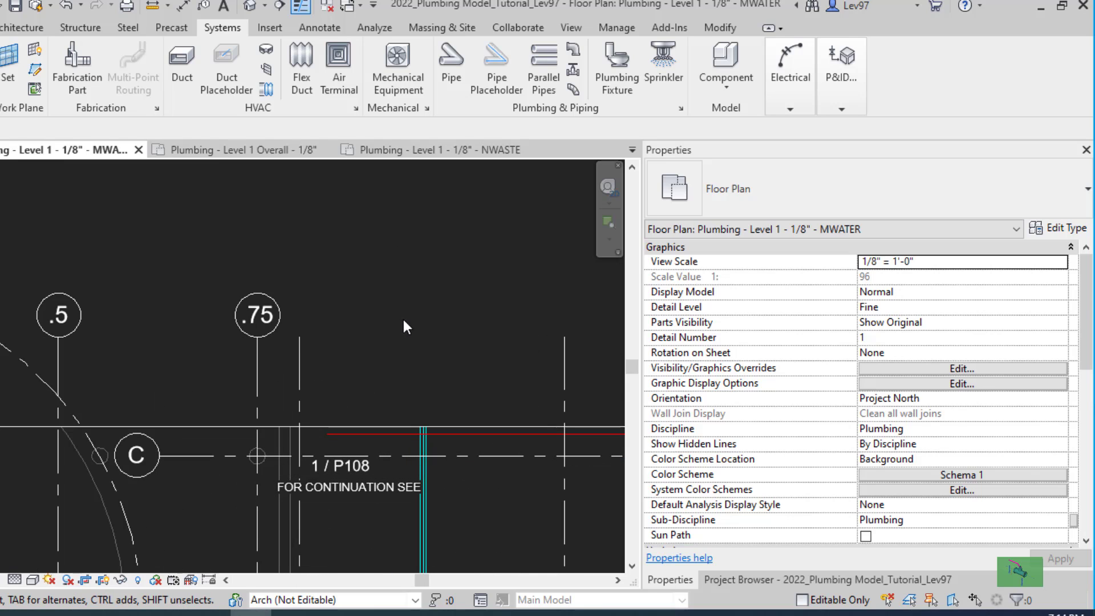
scroll(402, 336, "down", 5)
middle_click_drag(382, 527, 436, 377)
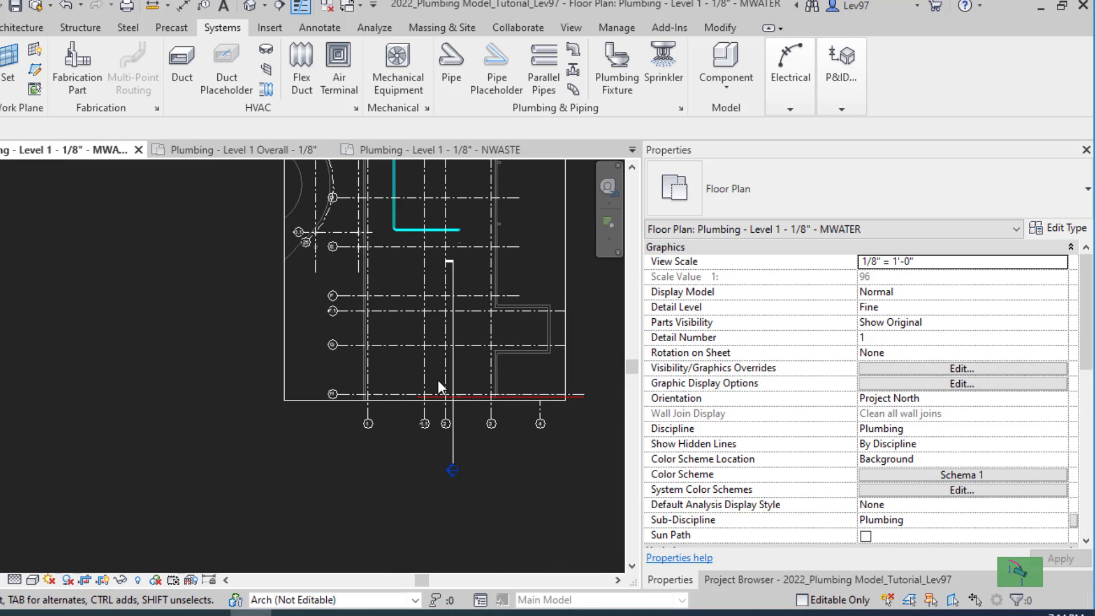
scroll(437, 378, "up", 4)
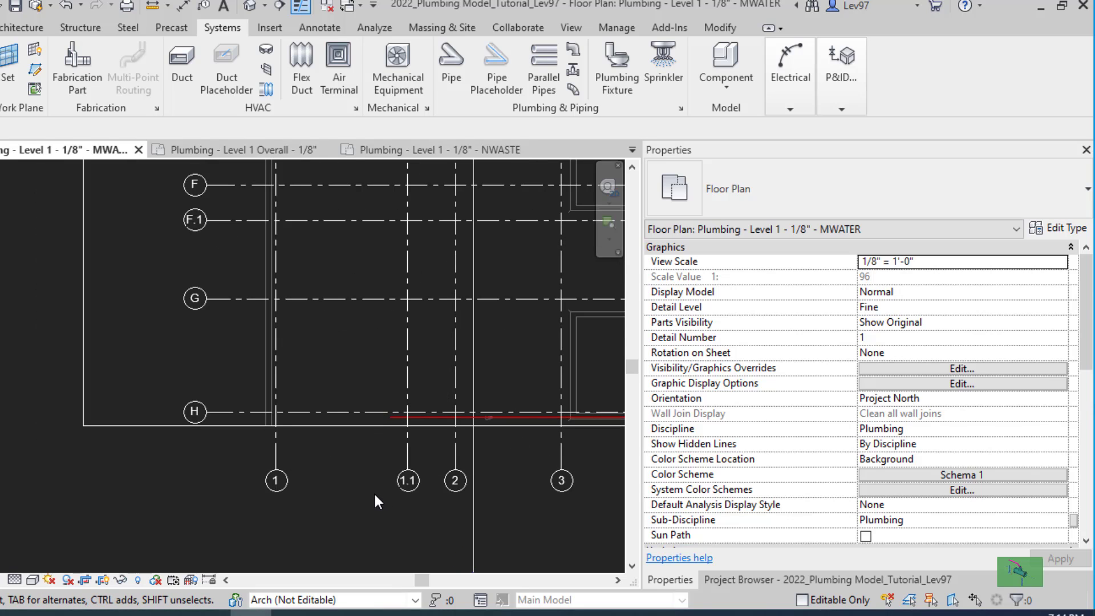
scroll(374, 491, "down", 2)
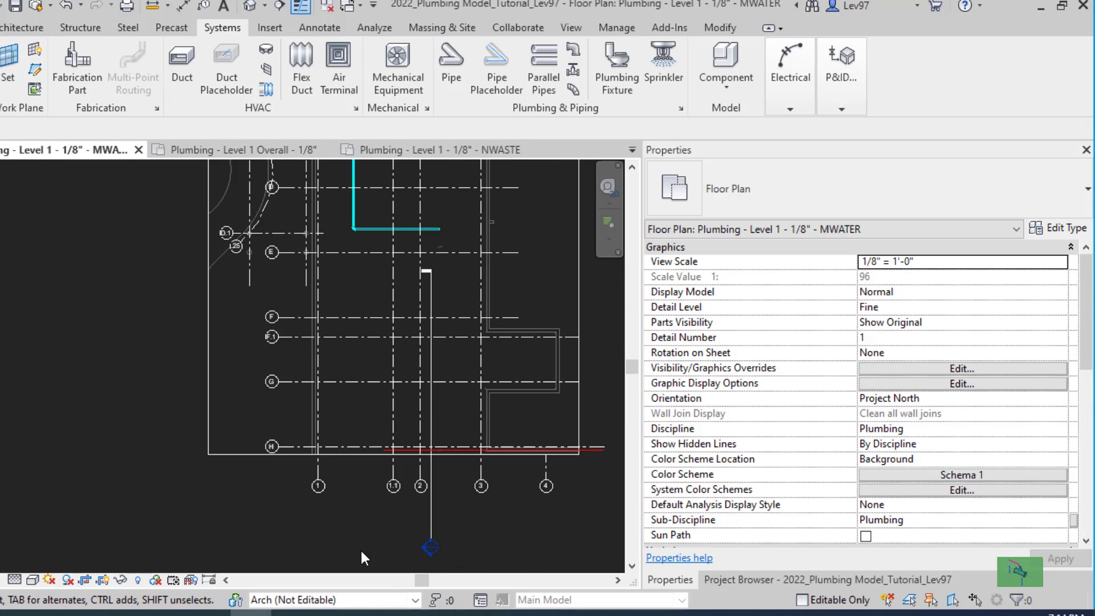
scroll(393, 434, "up", 4)
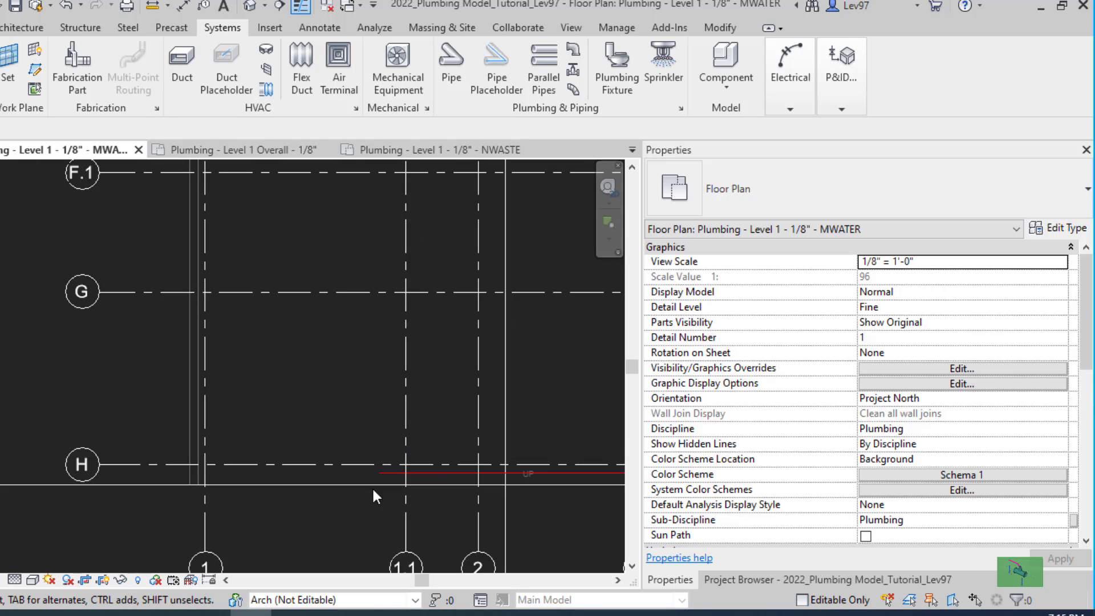
scroll(373, 400, "down", 5)
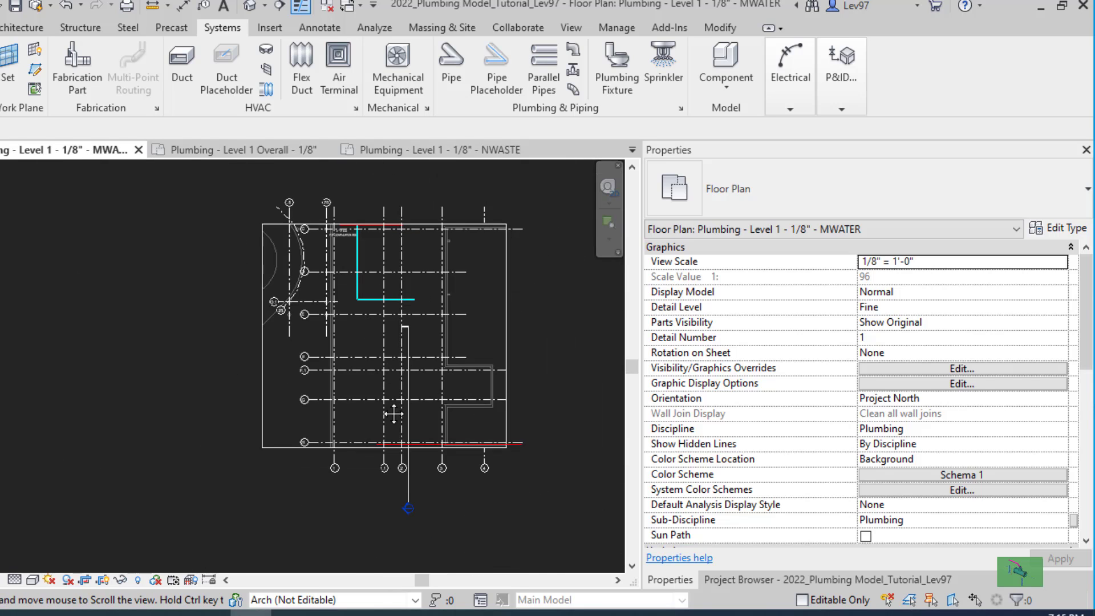
scroll(384, 462, "up", 5)
scroll(425, 467, "up", 5)
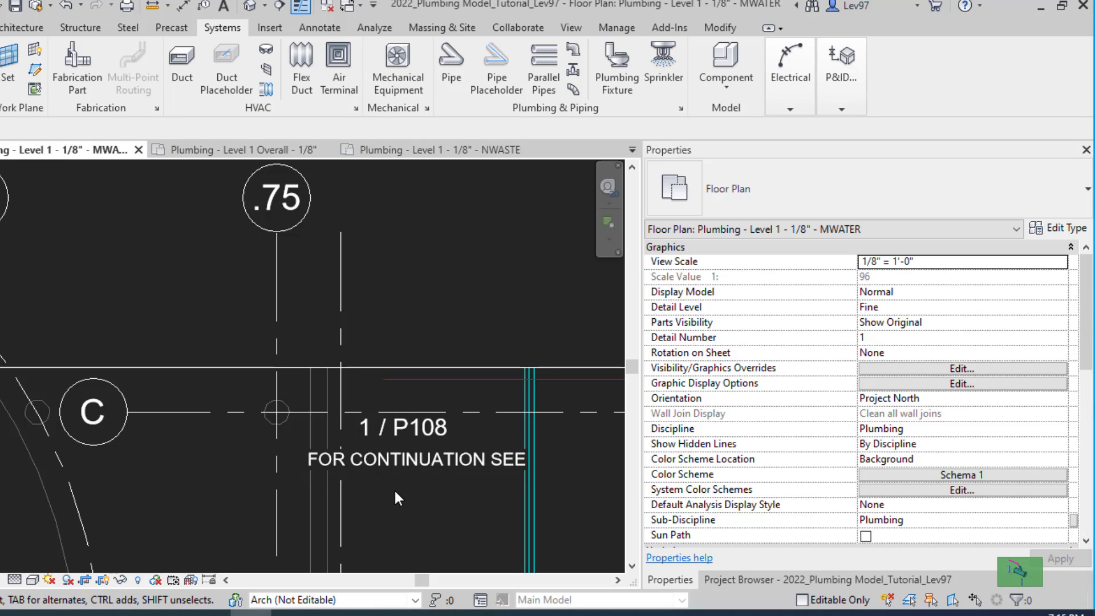
Step: Shift the FOR CONTINUATION SEE note sideways, clear of the vertical pipe, keeping it beneath the 1 / P108 reference
left_click(392, 466)
left_click_drag(303, 442, 250, 443)
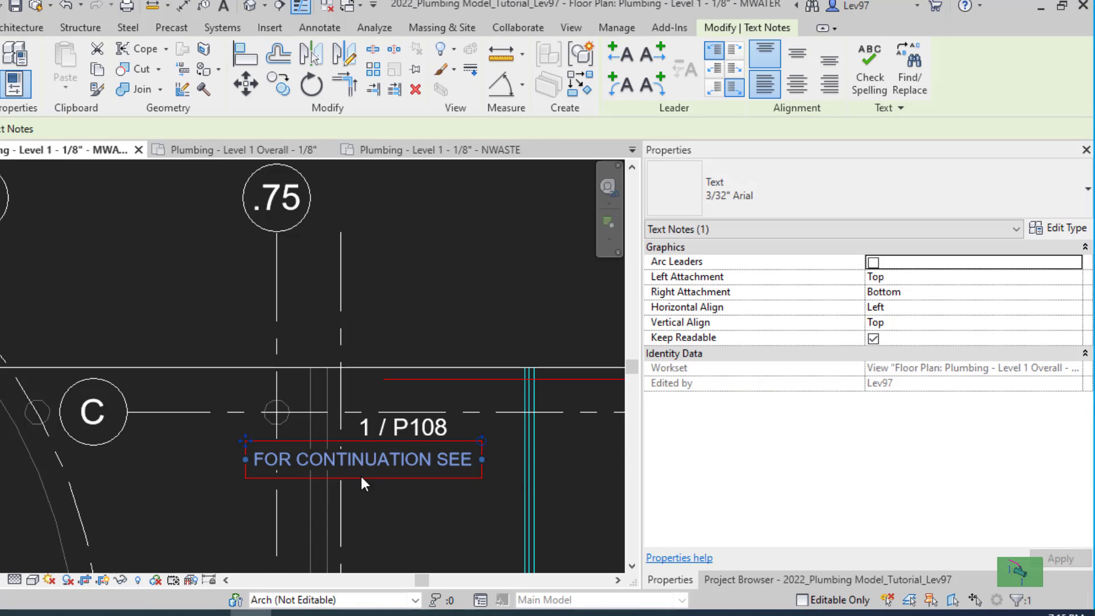
scroll(361, 474, "down", 3)
scroll(370, 473, "up", 2)
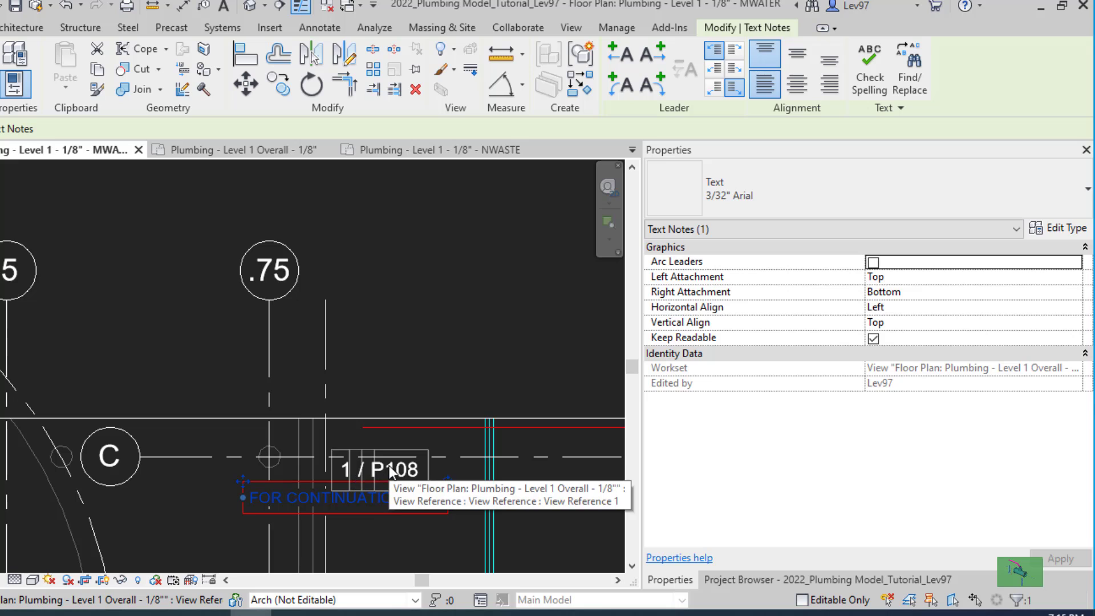
Step: Copy the FOR CONTINUATION SEE note to just above gridline H, beside the start of the lower matchline near gridline 1.1
scroll(368, 488, "down", 4)
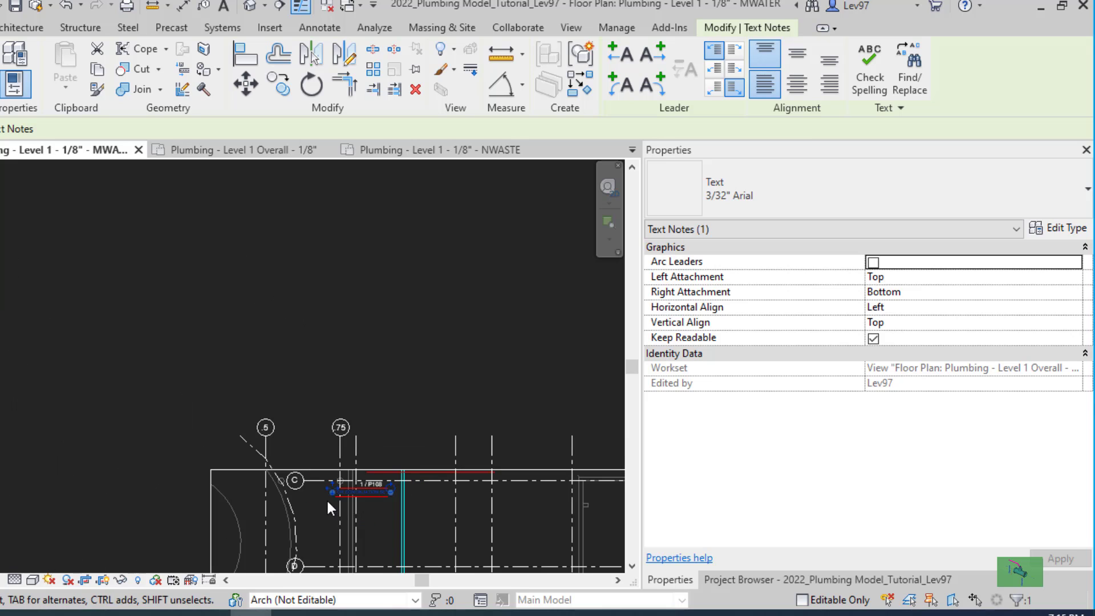
left_click(278, 86)
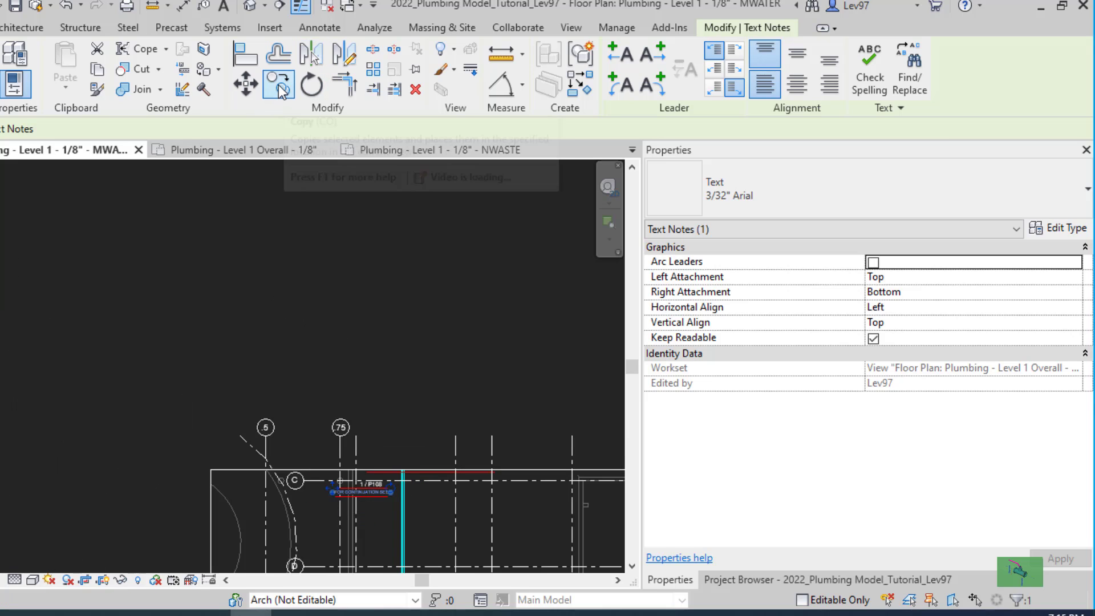
left_click(371, 522)
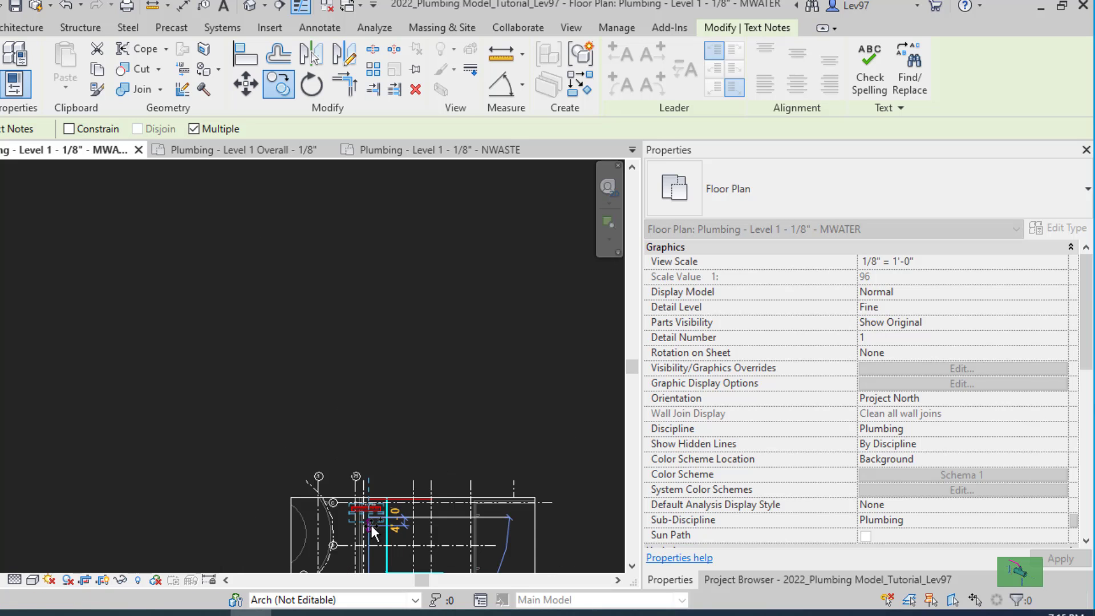
scroll(371, 522, "down", 3)
scroll(396, 405, "up", 3)
scroll(405, 435, "up", 1)
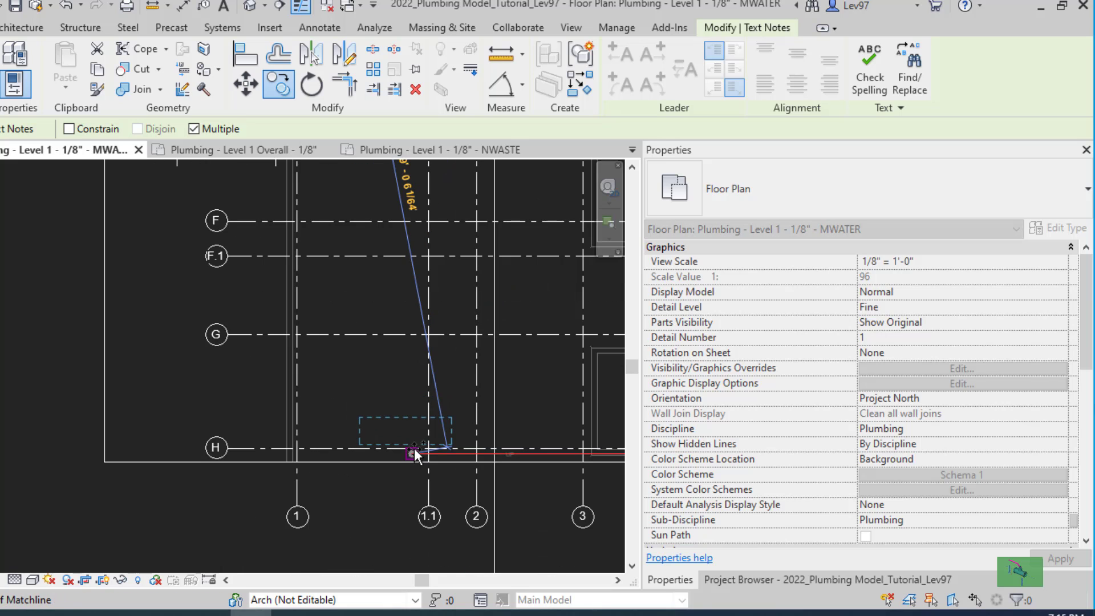
left_click(353, 386)
key("Escape")
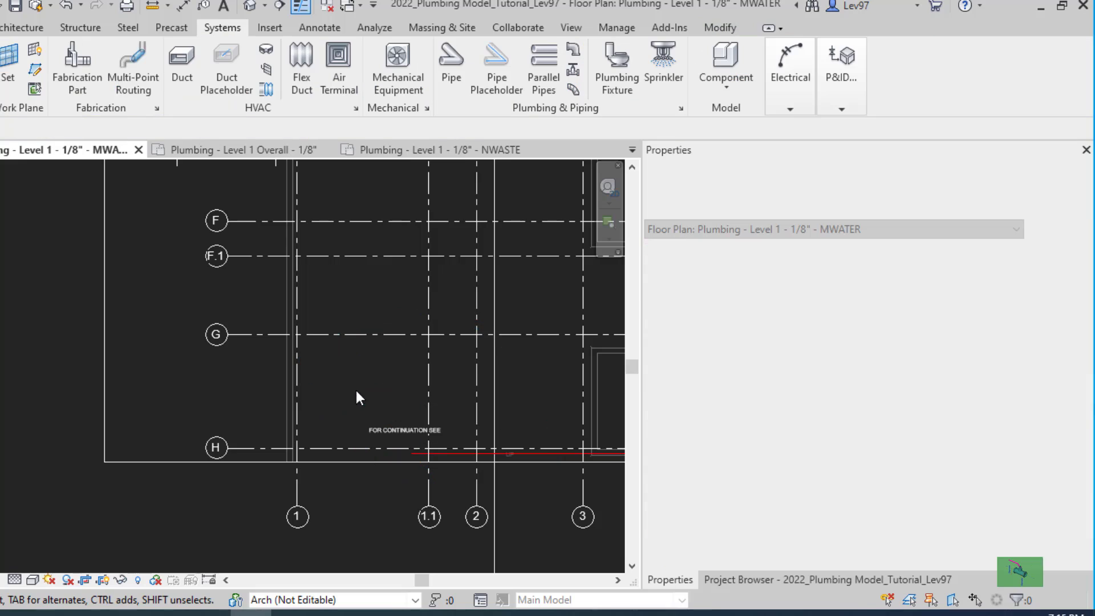
scroll(398, 399, "down", 2)
scroll(443, 382, "down", 3)
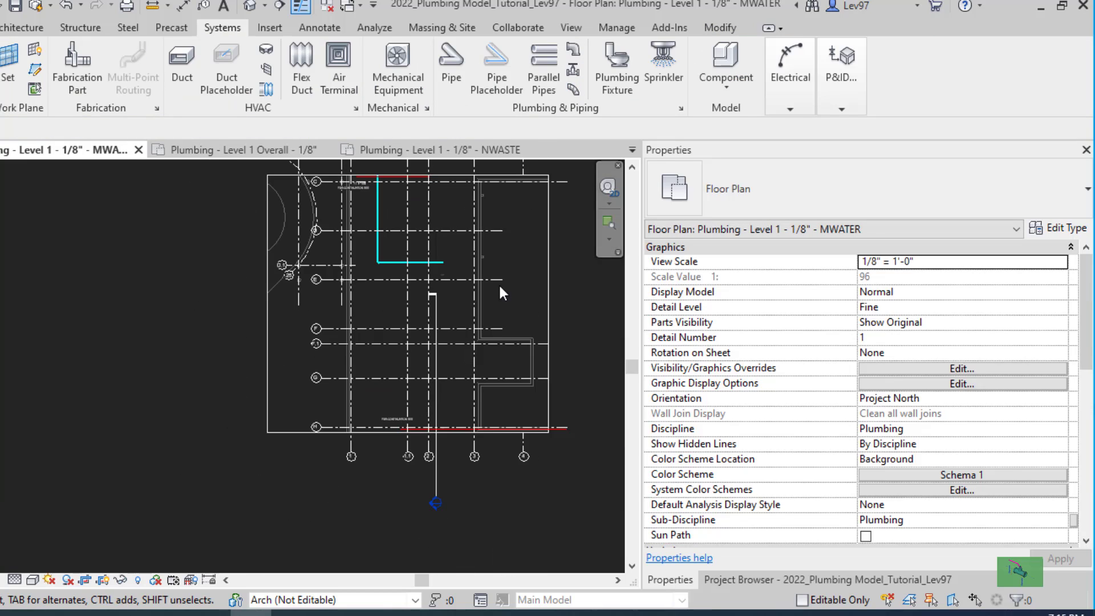
scroll(394, 420, "up", 4)
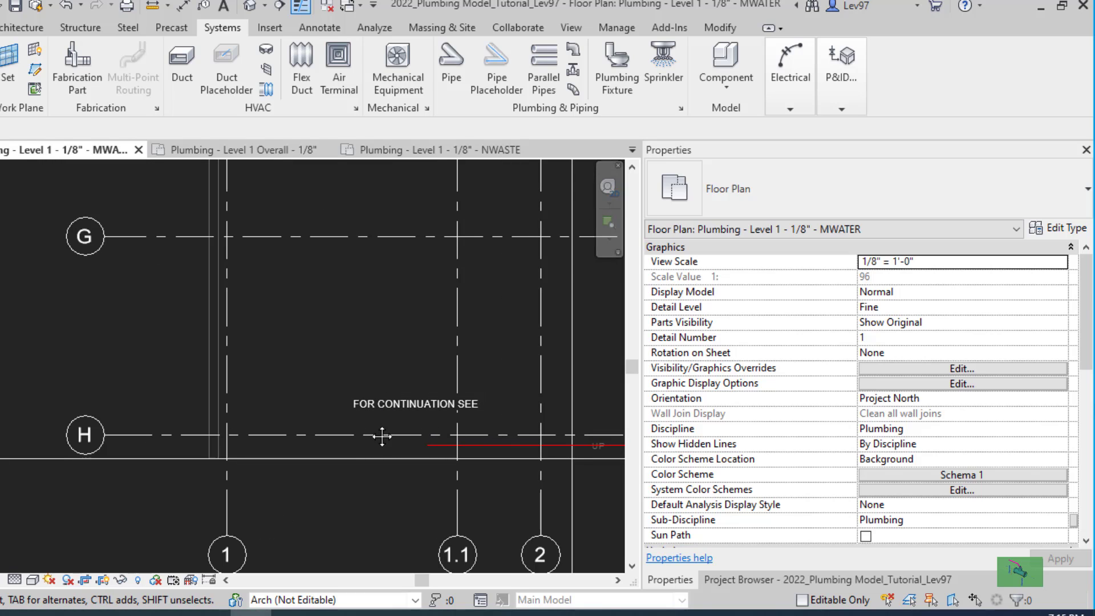
Step: Examine the copied continuation note at gridline H, and the pipe run and 1 / P108 reference near gridline C in the MWATER view
middle_click_drag(382, 436, 164, 388)
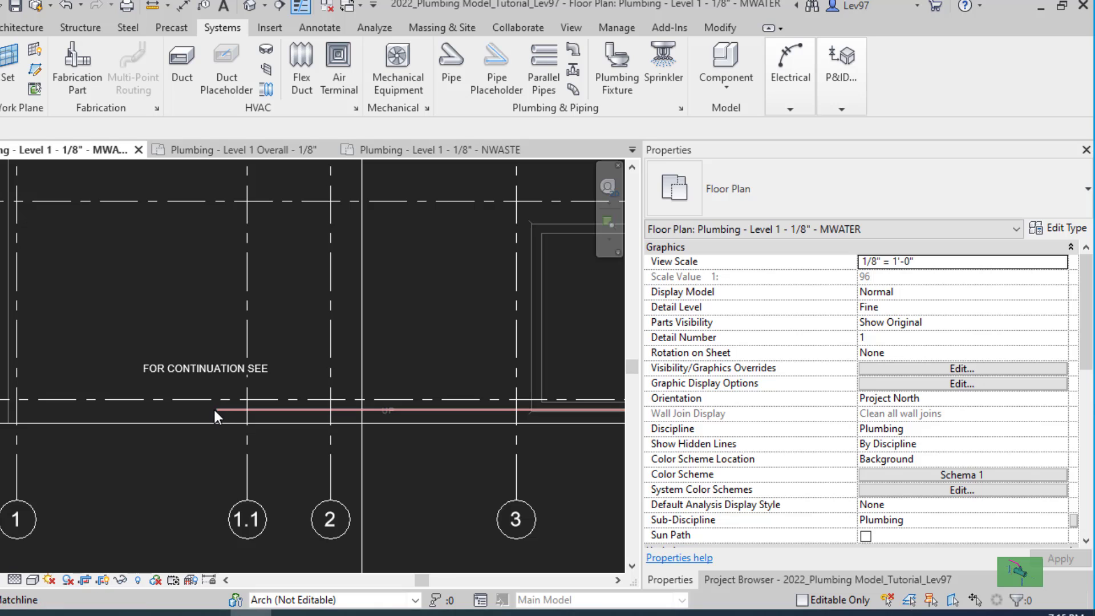
scroll(211, 403, "down", 3)
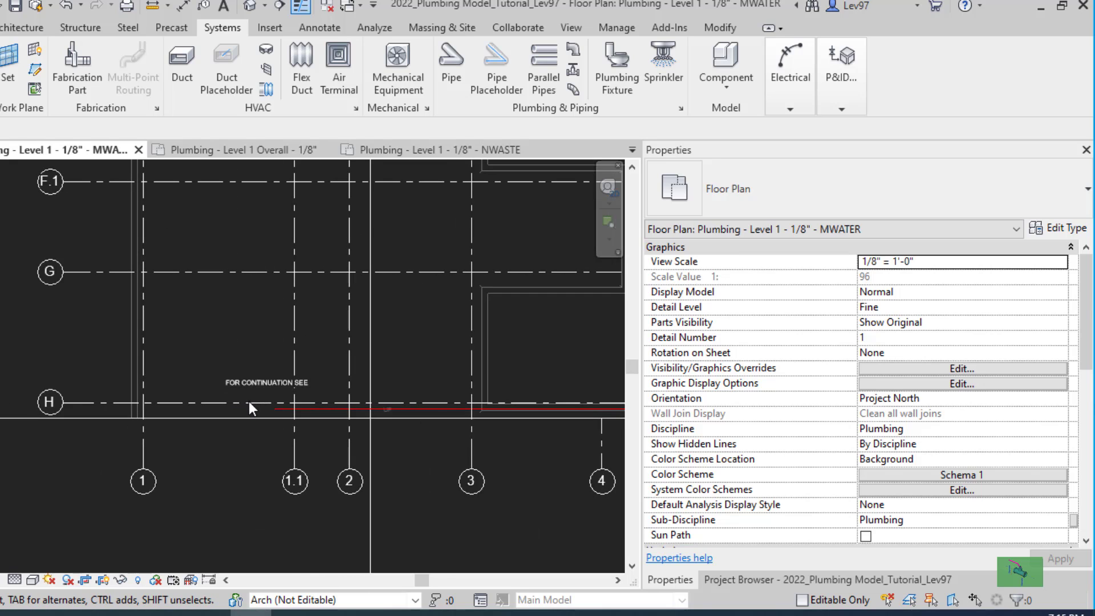
scroll(249, 402, "up", 3)
middle_click_drag(252, 399, 171, 424)
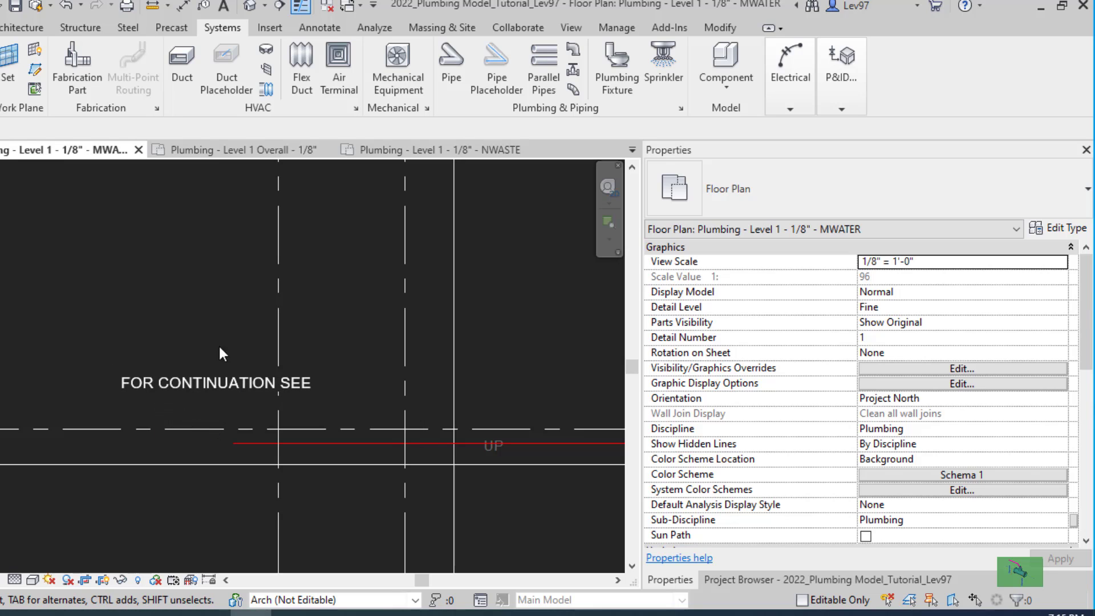
scroll(171, 441, "down", 5)
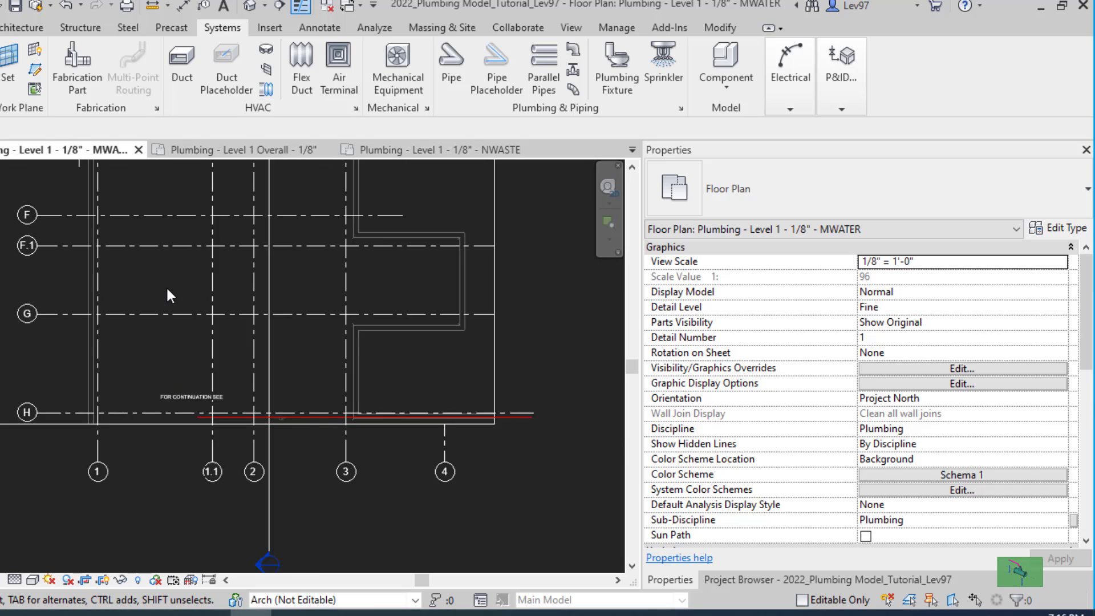
middle_click_drag(166, 286, 309, 568)
scroll(275, 381, "up", 6)
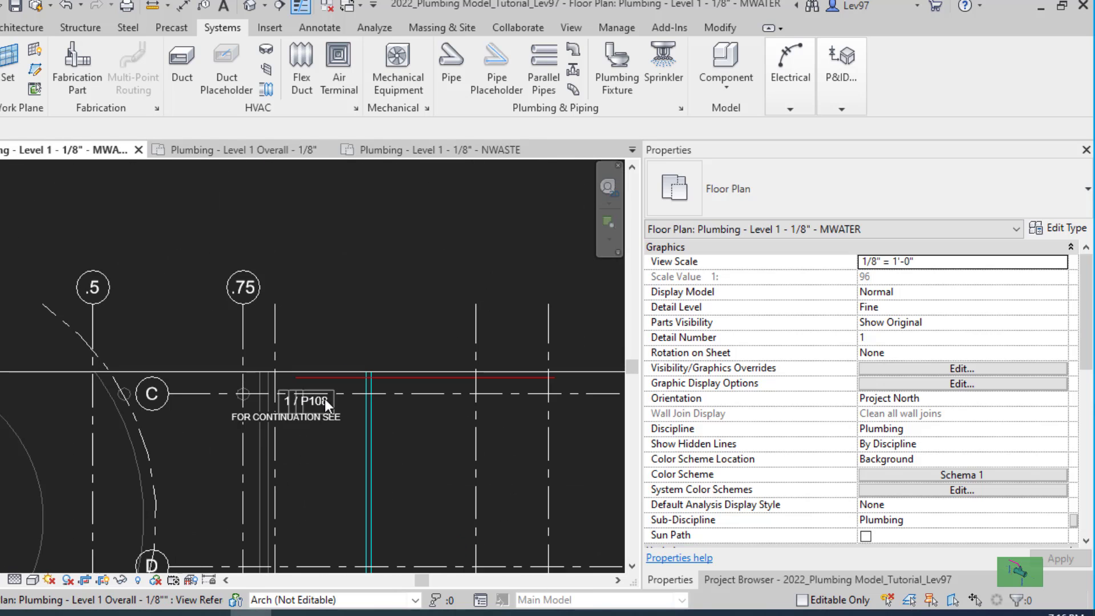
middle_click_drag(440, 477, 366, 311)
scroll(489, 527, "down", 2)
middle_click_drag(493, 532, 413, 388)
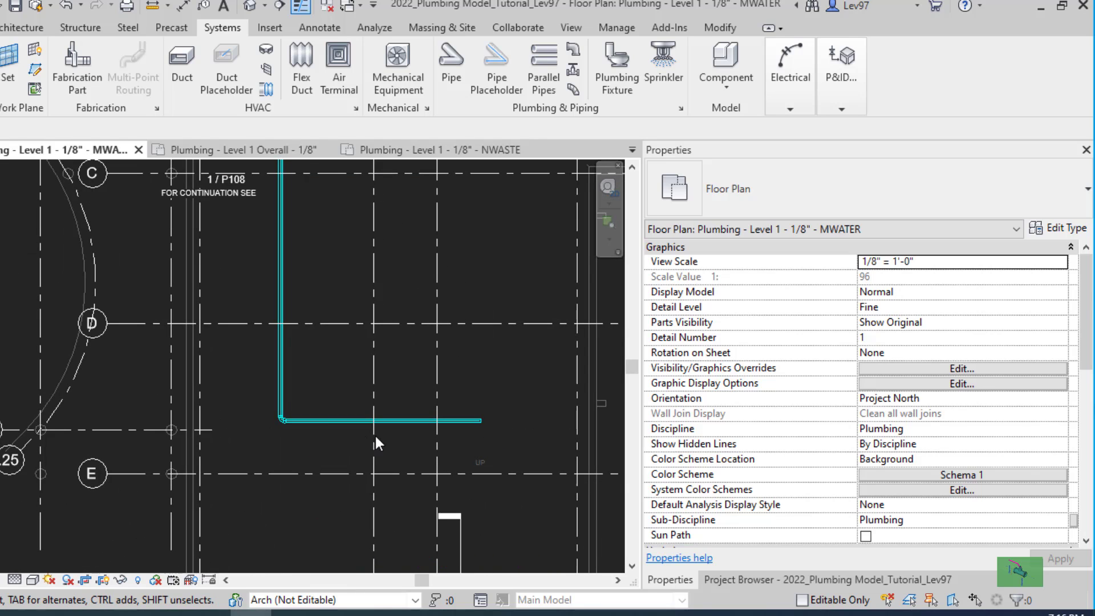
middle_click_drag(292, 233, 370, 532)
scroll(358, 457, "up", 3)
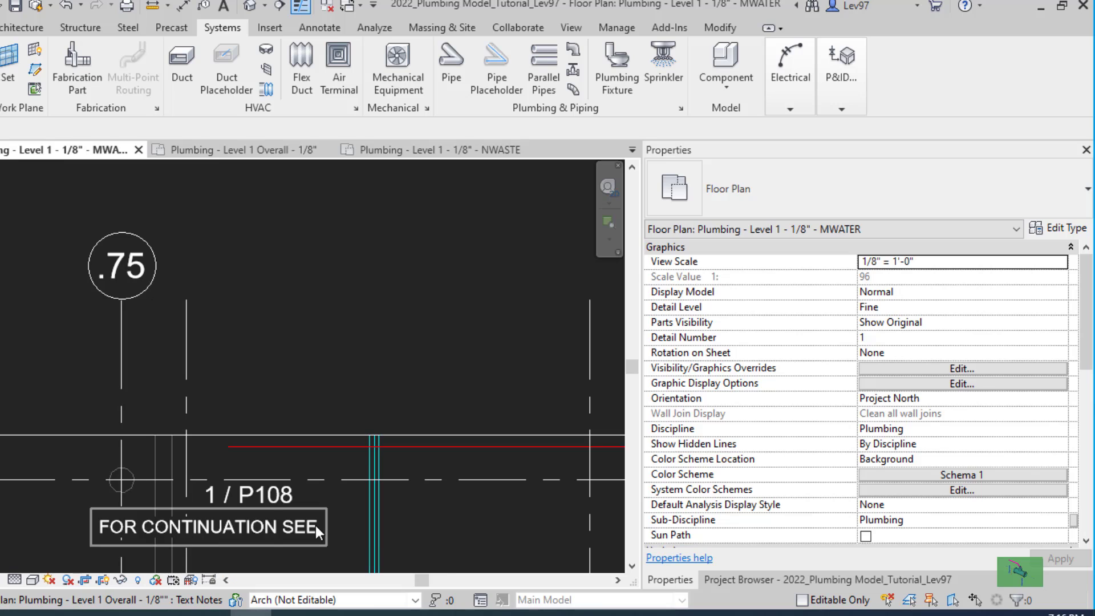
Step: Follow the 1 / P108 reference to the NWASTE view and examine the FOR CONTINUATION SEE note below the matchline
left_click(263, 495)
double_click(263, 496)
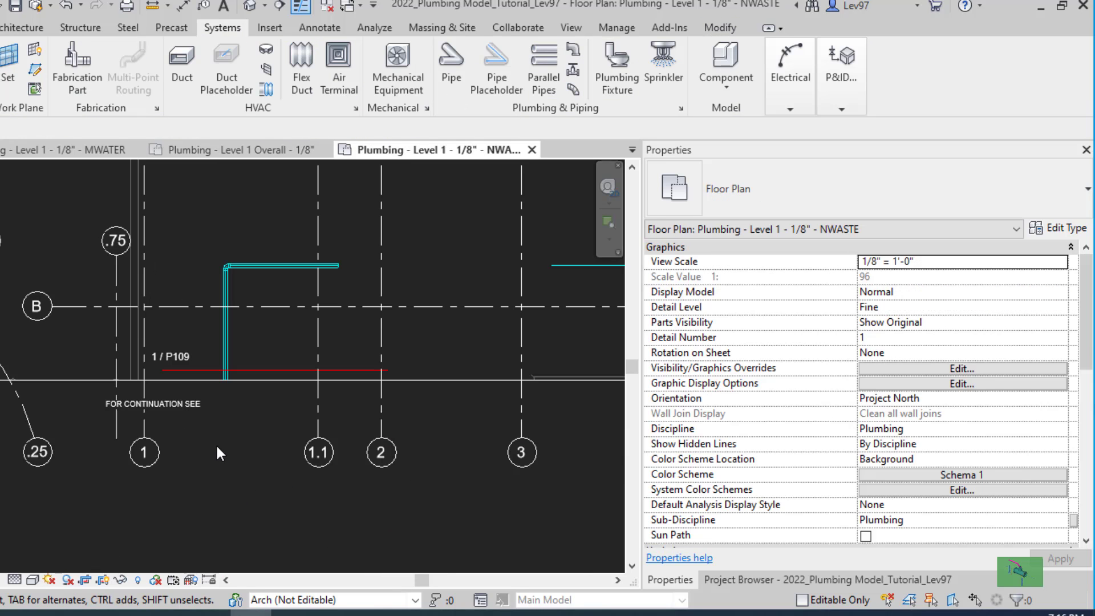
scroll(194, 370, "up", 3)
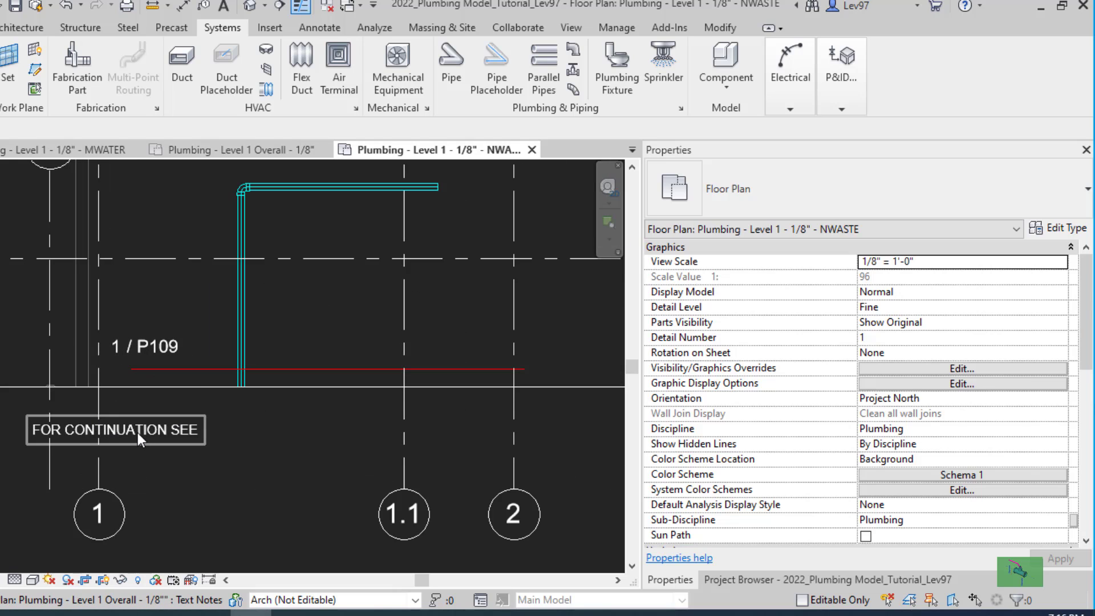
left_click(118, 436)
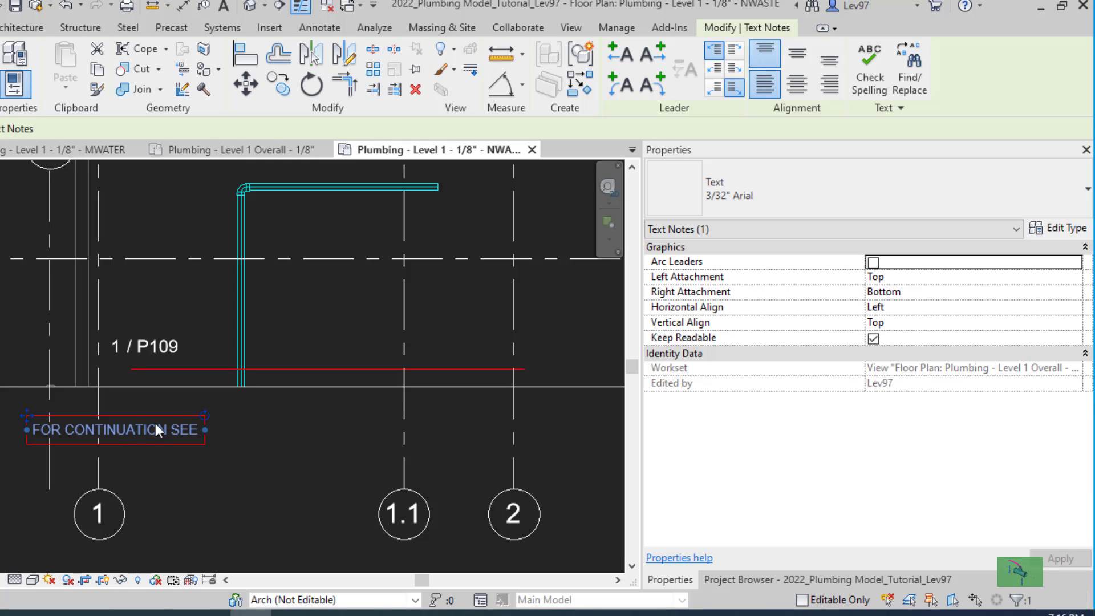
scroll(221, 459, "down", 5)
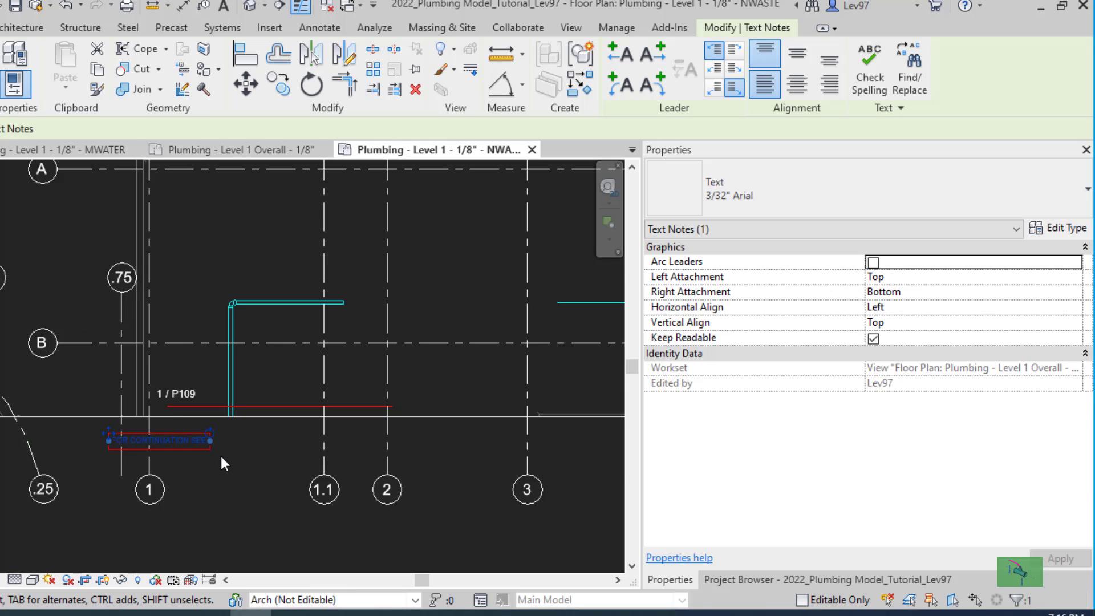
scroll(222, 459, "up", 2)
scroll(221, 454, "down", 1)
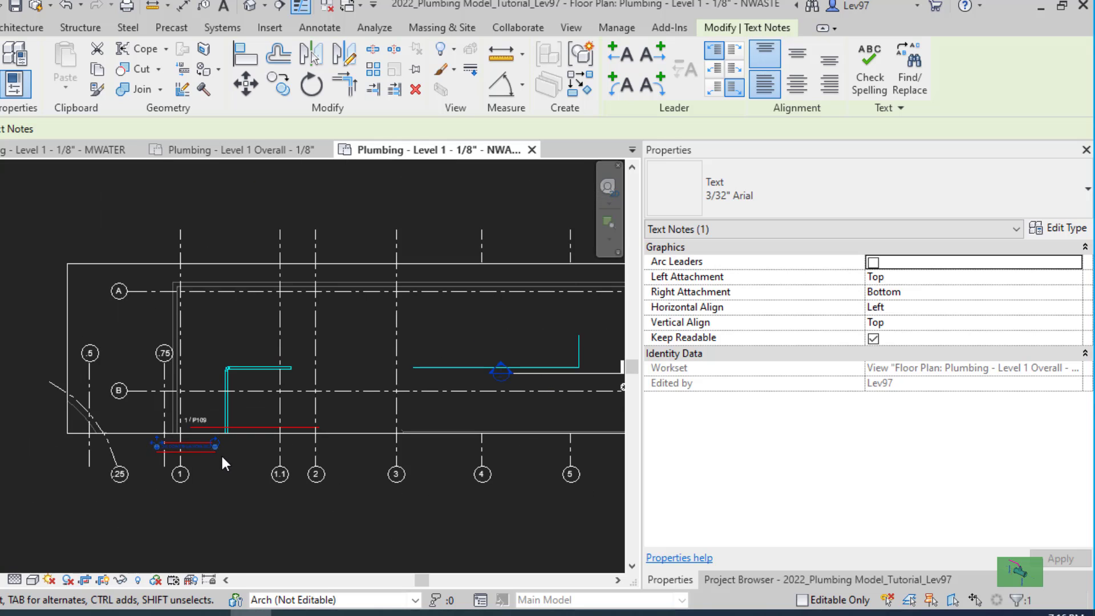
Step: Pull the lower annotation crop of the NWASTE view up close to the view crop, excluding the FOR CONTINUATION SEE note below it
left_click(248, 434)
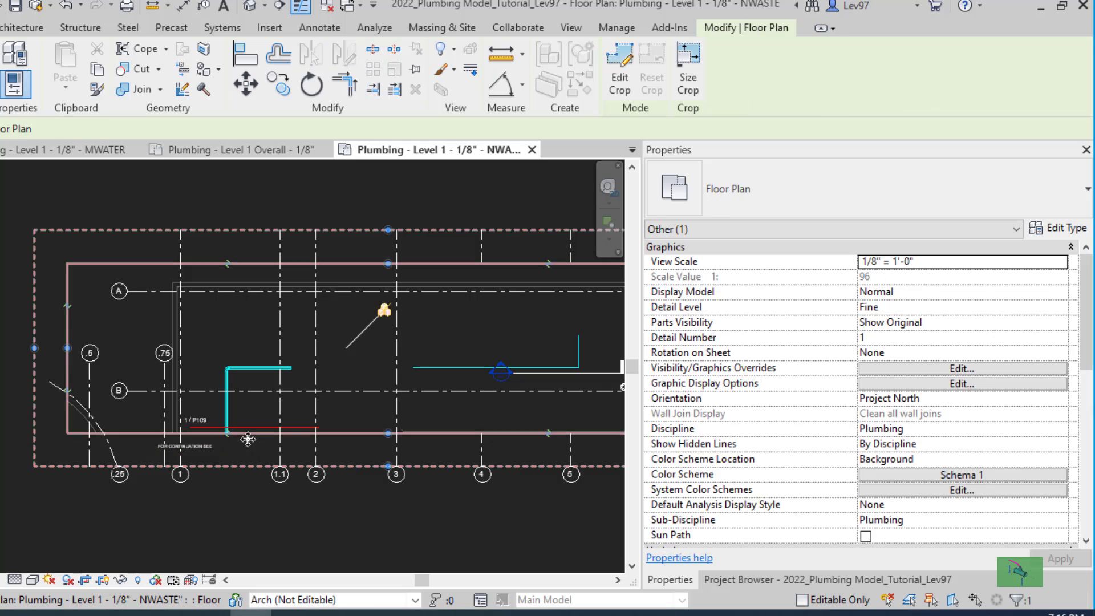
scroll(326, 460, "up", 1)
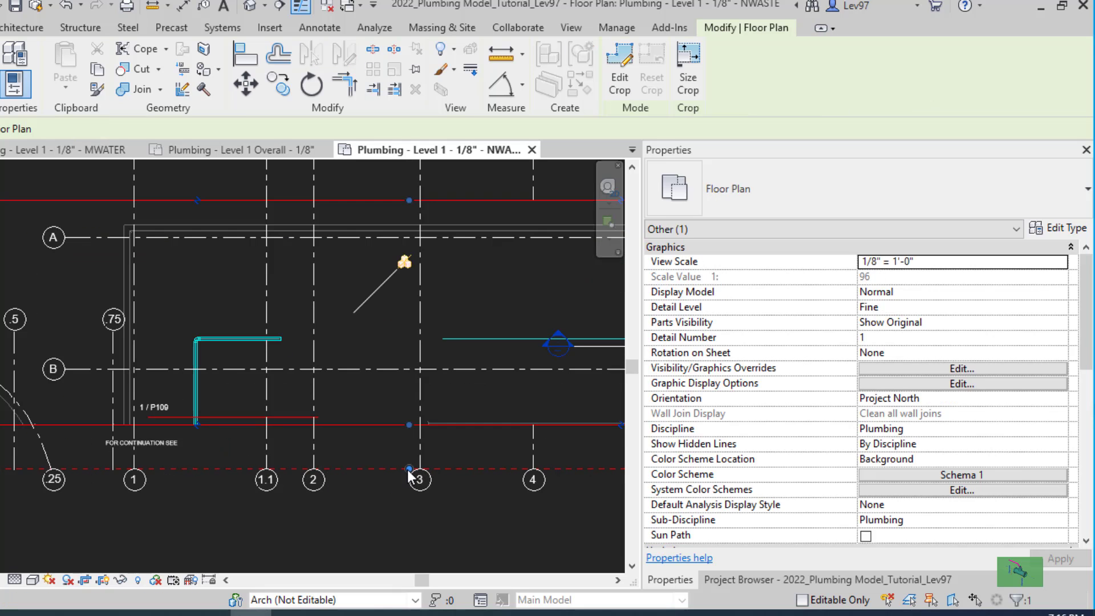
left_click_drag(409, 469, 405, 440)
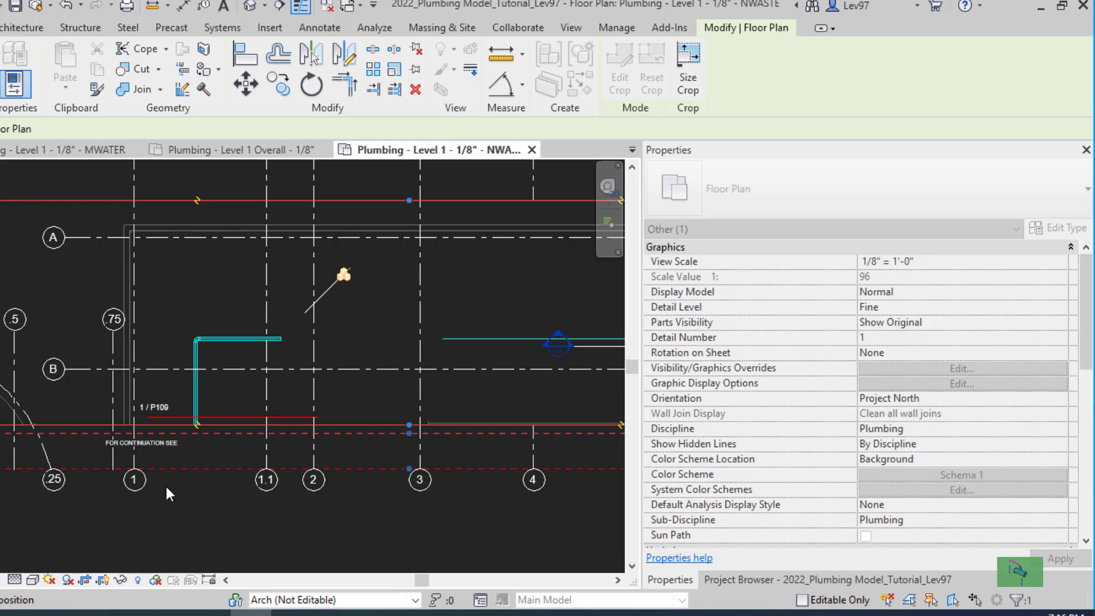
scroll(190, 456, "down", 1)
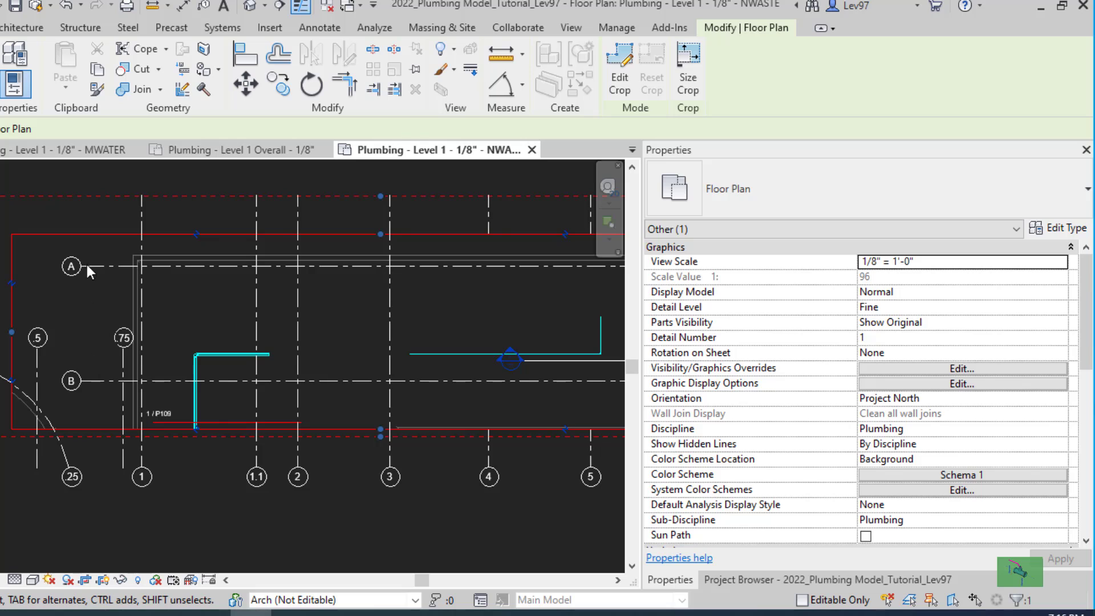
Step: Return to the MWATER view and follow its 1 / P108 reference back to inspect the matchline and 1 / P109 reference in NWASTE
left_click(86, 149)
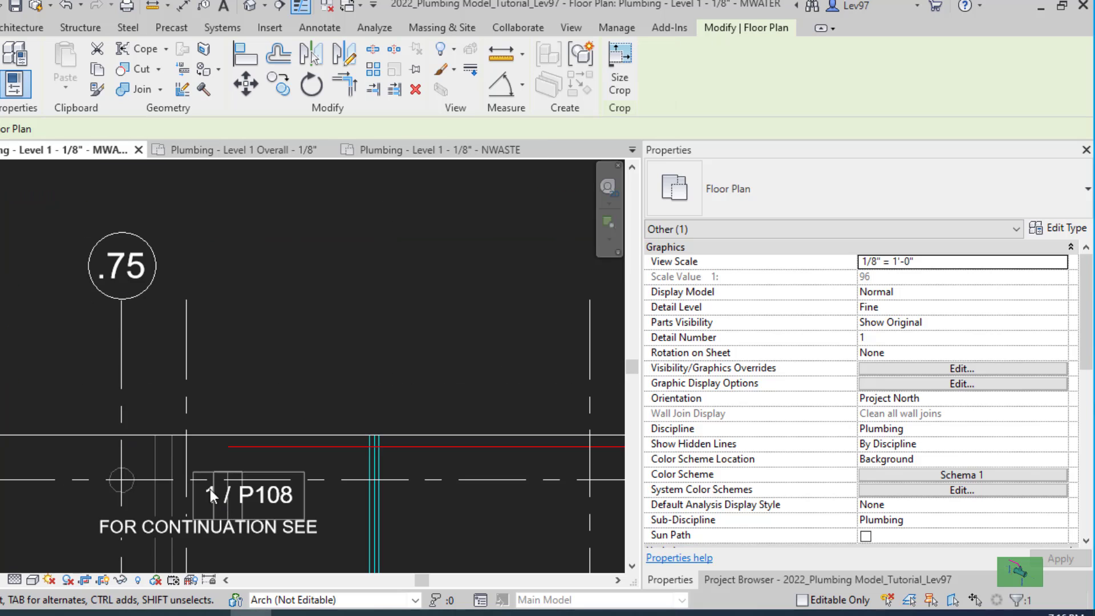
middle_click_drag(319, 473, 305, 409)
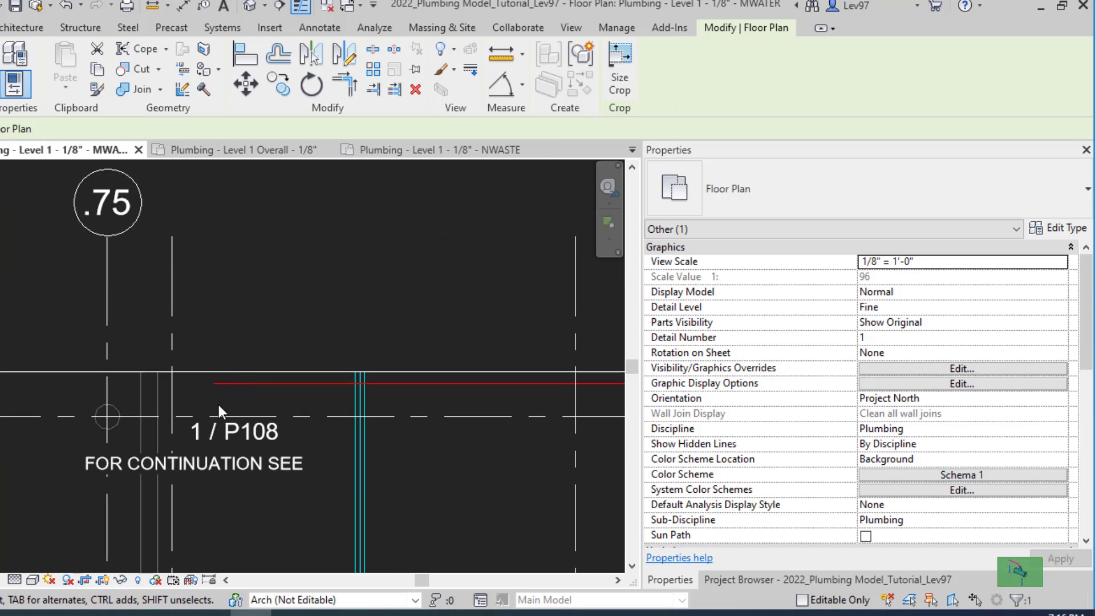
double_click(258, 429)
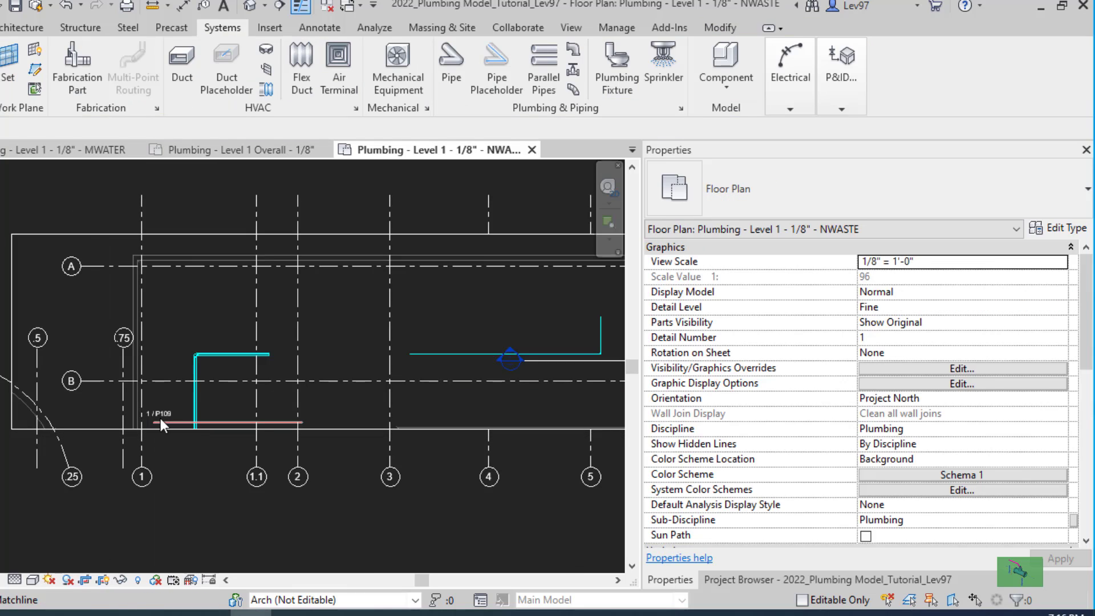
scroll(168, 426, "up", 5)
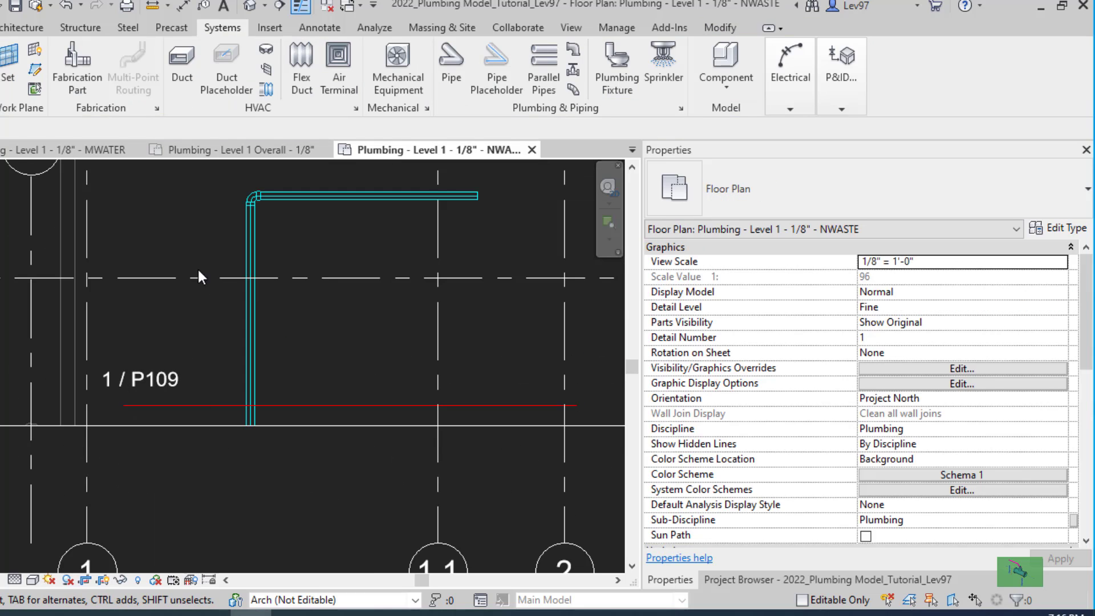
Step: Copy the FOR CONTINUATION SEE note beneath 1 / P108 in the MWATER view and try to paste it into the NWASTE view
left_click(65, 152)
left_click(204, 465)
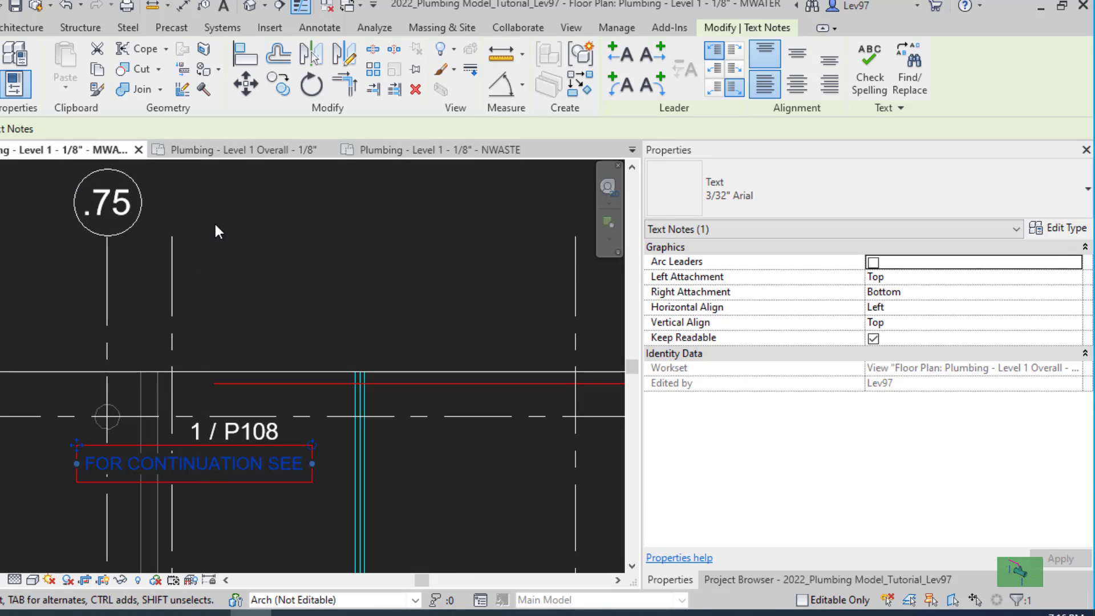
double_click(247, 434)
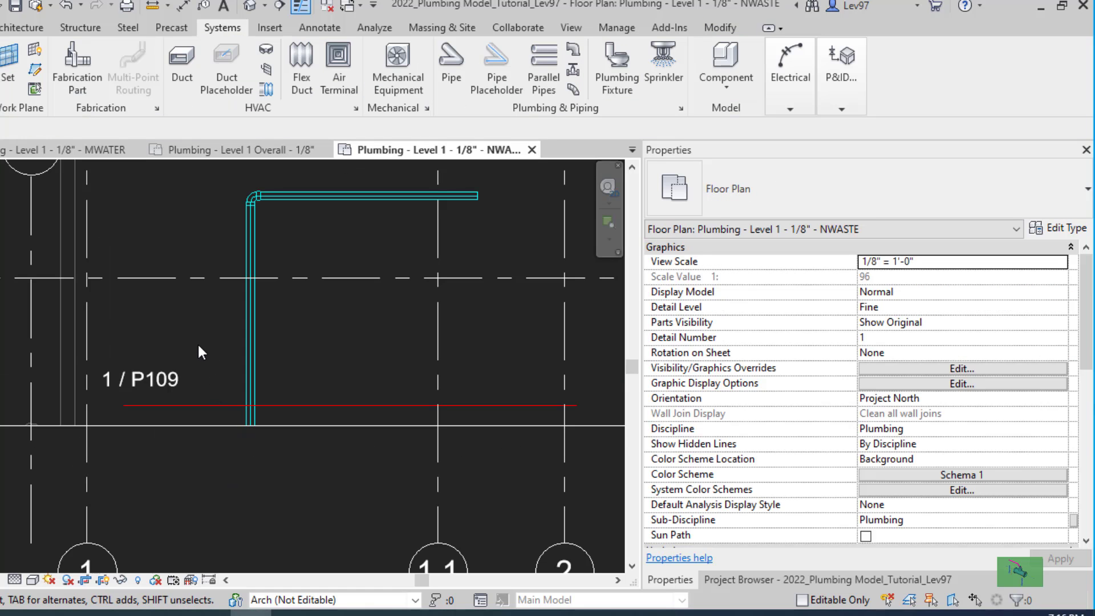
key("ctrl+v")
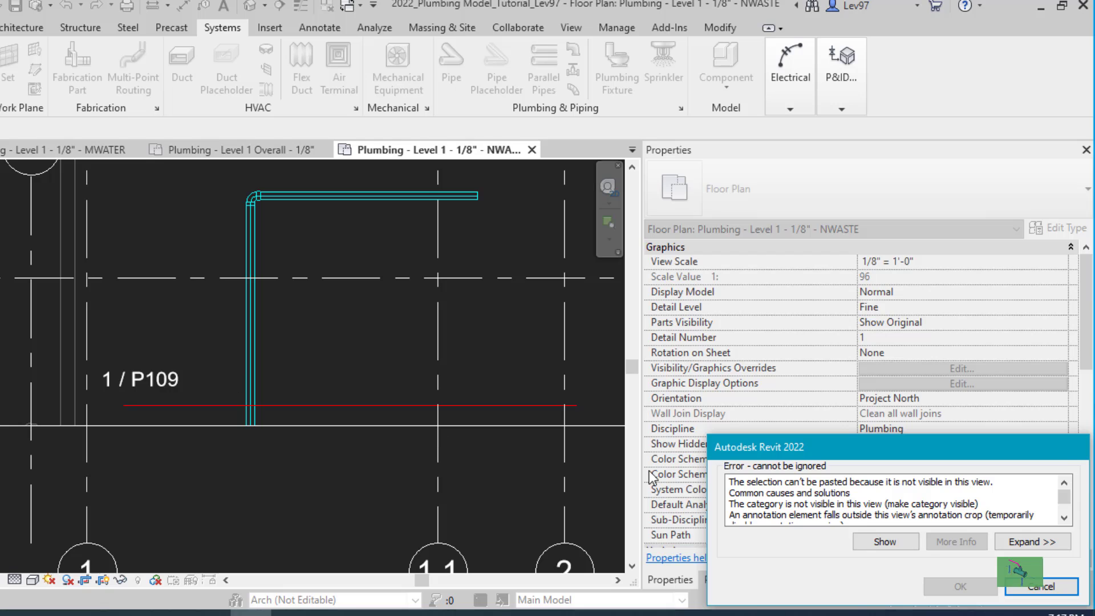
left_click(1041, 586)
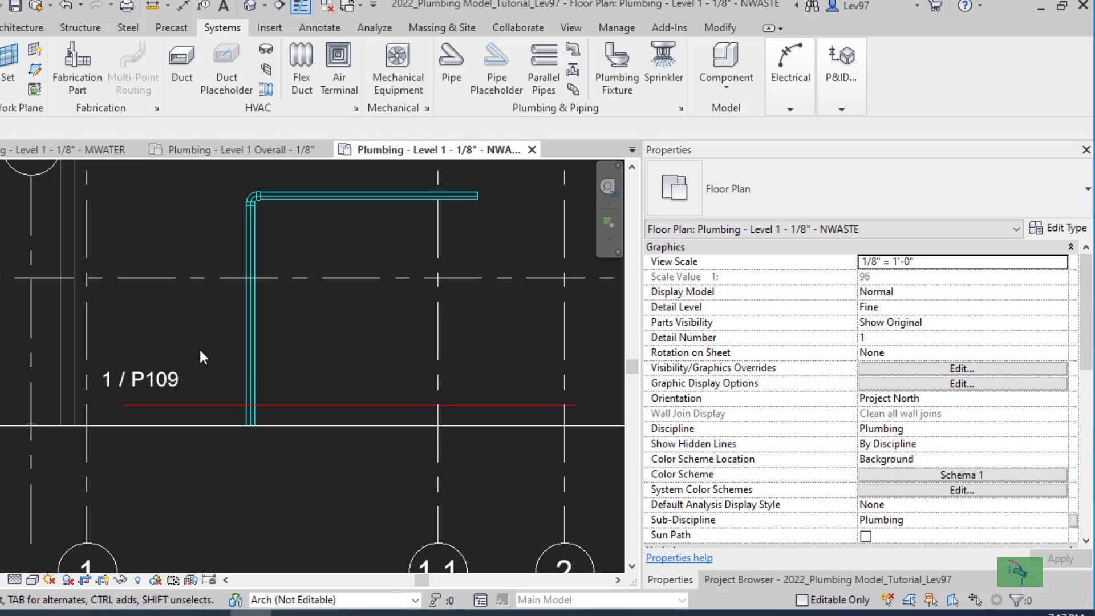
Step: Extend the lower annotation crop of the NWASTE view downward to include the FOR CONTINUATION SEE note near gridline 1
left_click(185, 426)
scroll(447, 481, "down", 6)
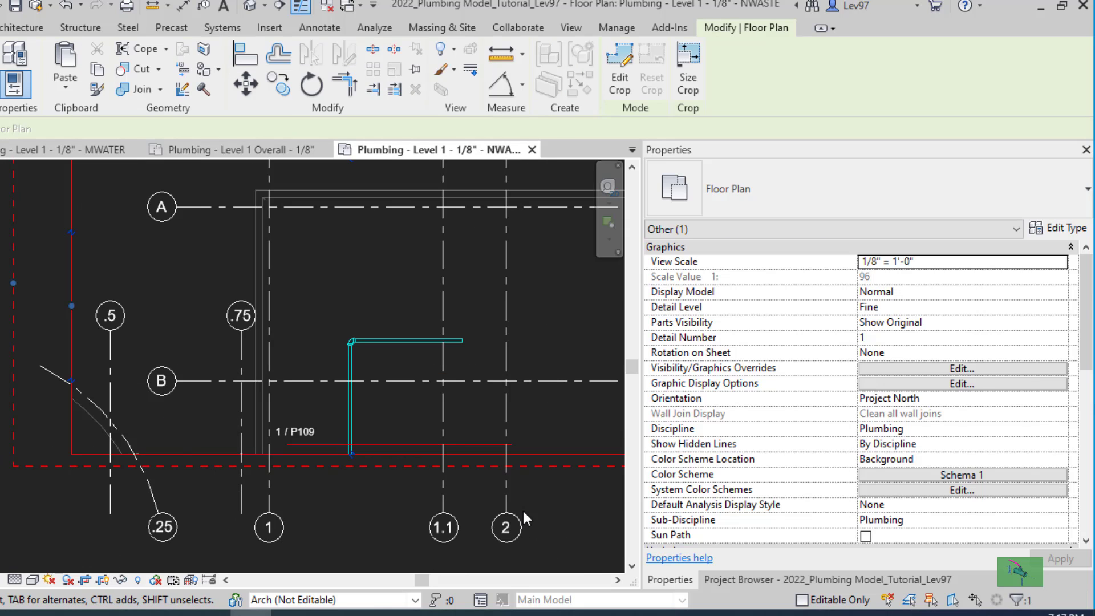
left_click_drag(479, 459, 480, 483)
scroll(249, 465, "up", 3)
scroll(204, 488, "up", 2)
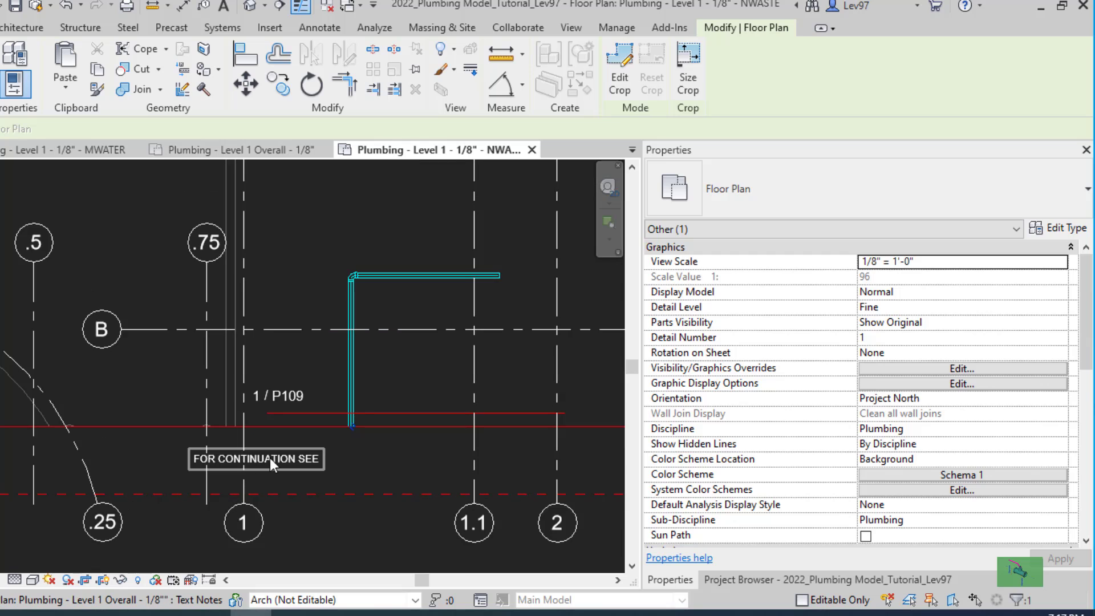
Step: Copy the FOR CONTINUATION SEE note from below the crop to directly above the 1 / P109 reference
left_click(267, 459)
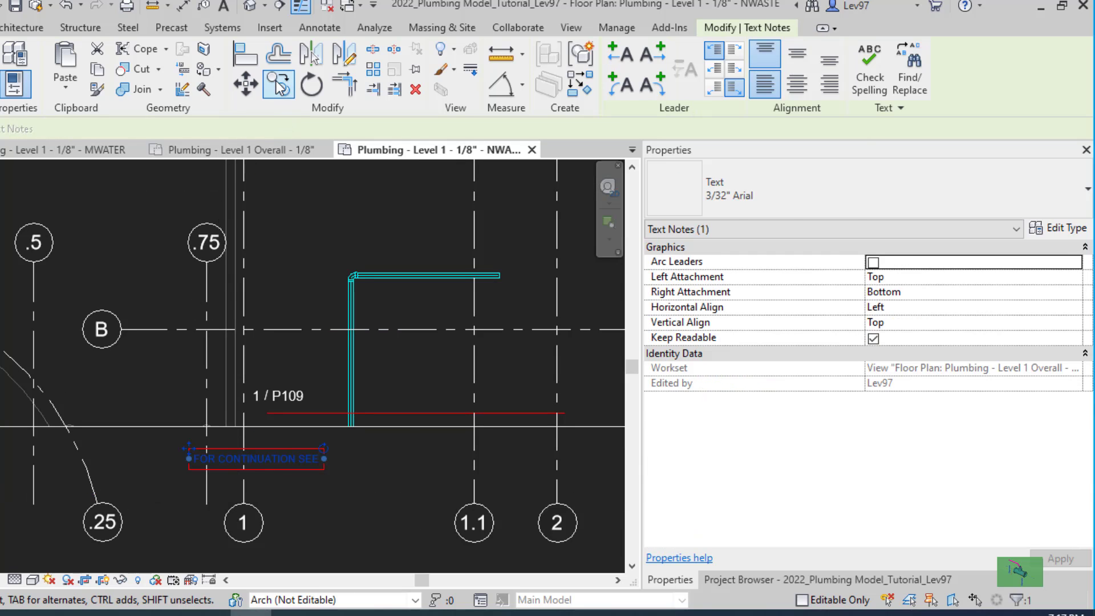
left_click(279, 86)
left_click(258, 441)
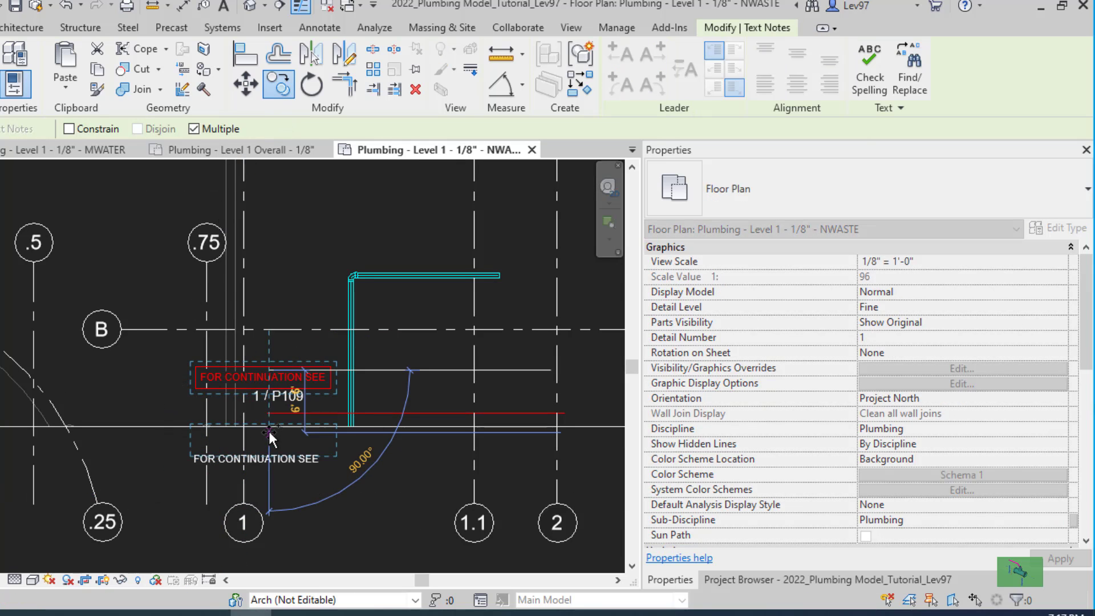
key("Escape")
key("Escape")
Step: Tighten the lower annotation crop of the NWASTE view against the view crop to hide the original note, and clear the selection
scroll(354, 501, "down", 3)
middle_click_drag(354, 501, 257, 380)
left_click(284, 342)
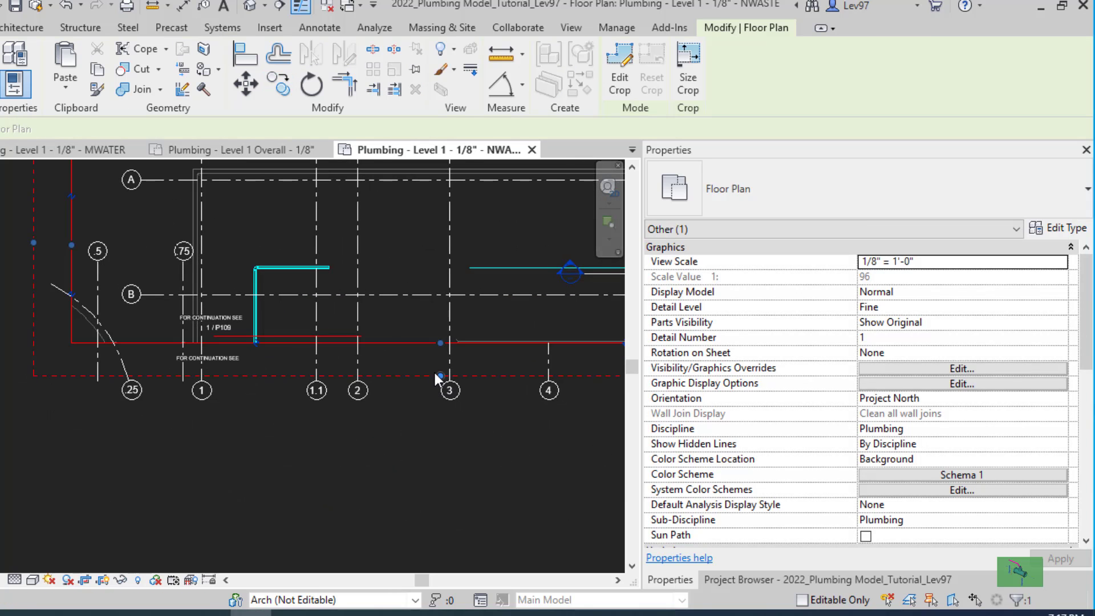
left_click_drag(440, 376, 437, 350)
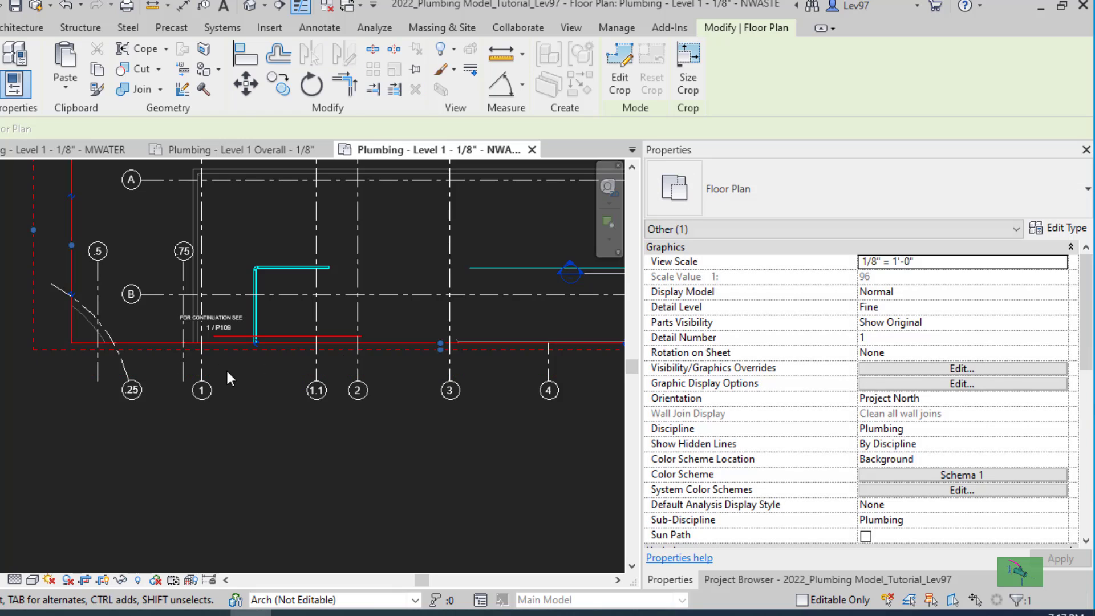
left_click(227, 368)
scroll(313, 479, "up", 5)
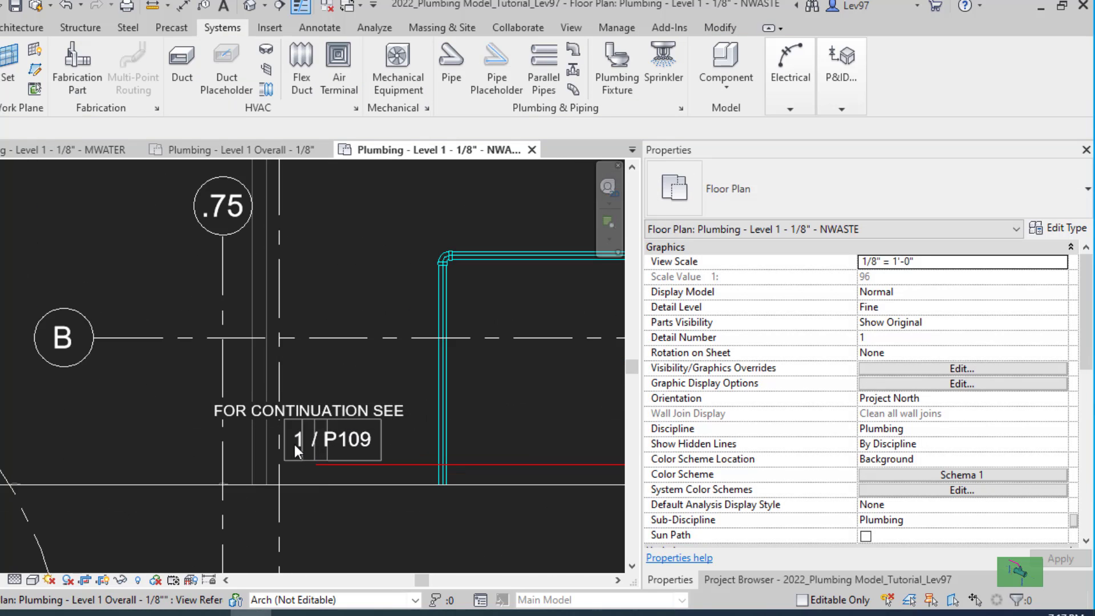
scroll(349, 346, "down", 2)
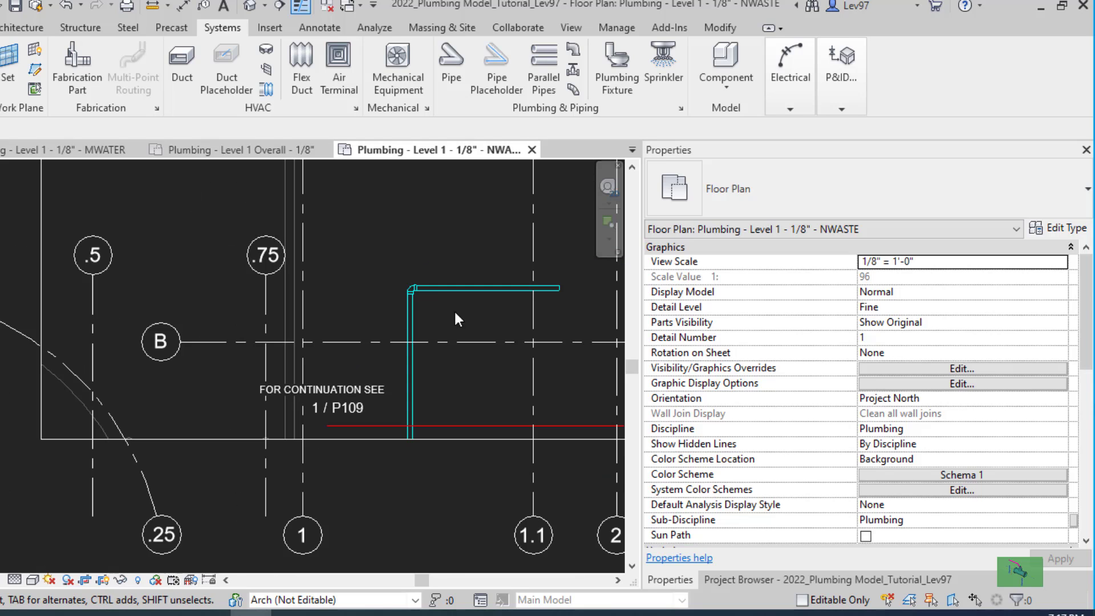
Step: Follow the 1 / P109 reference to the MWATER view and tighten its upper annotation crop to hide the note above the view crop
double_click(344, 413)
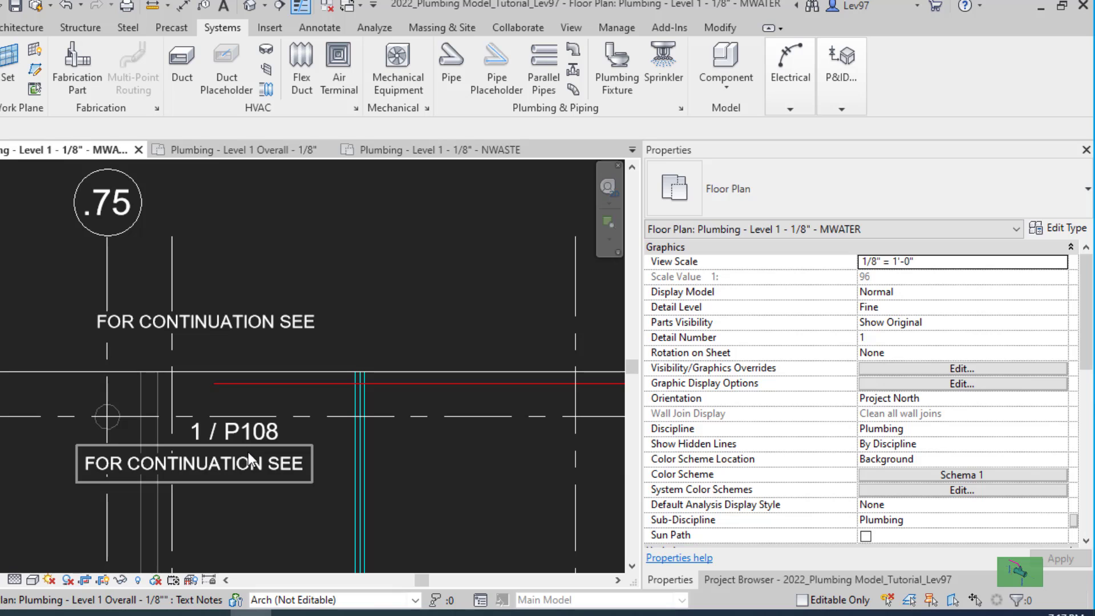
left_click(221, 322)
scroll(415, 447, "down", 4)
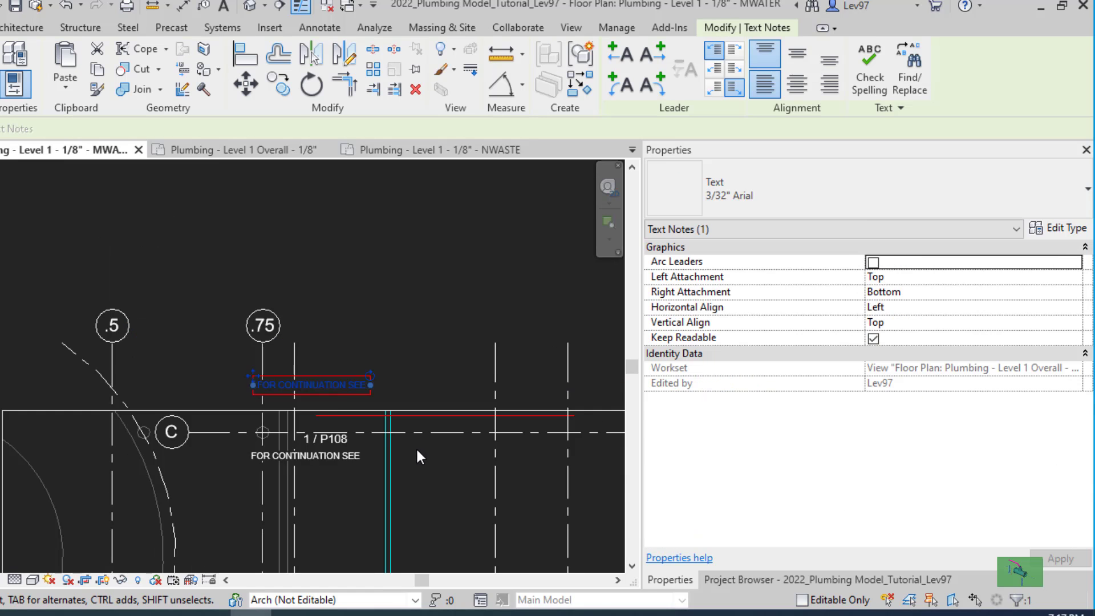
left_click(187, 423)
middle_click_drag(454, 450, 254, 410)
scroll(539, 382, "down", 3)
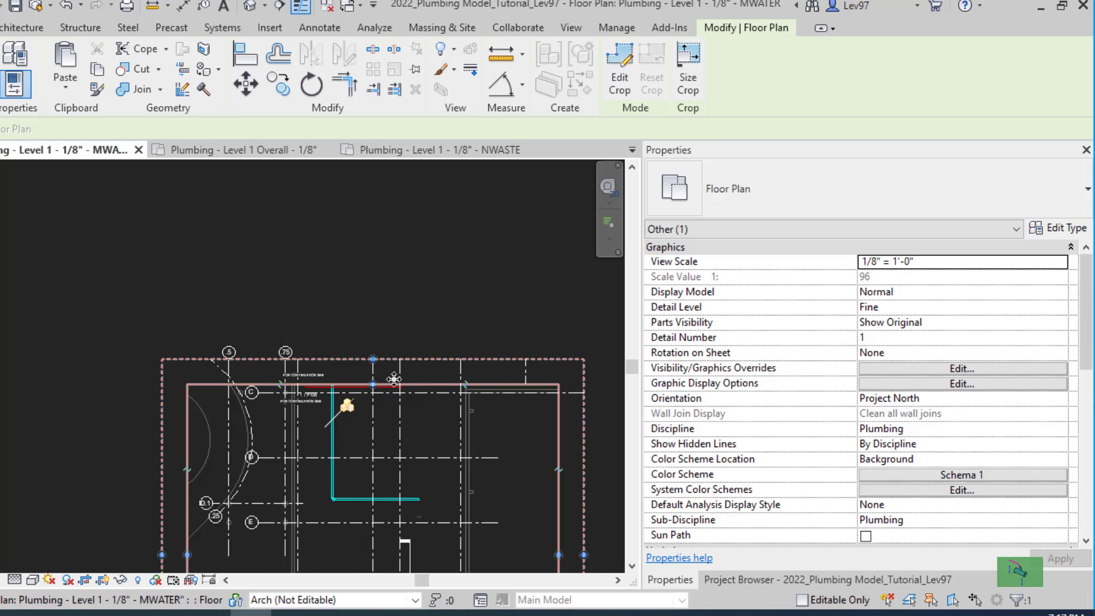
left_click_drag(373, 359, 374, 381)
key("Escape")
scroll(301, 432, "up", 4)
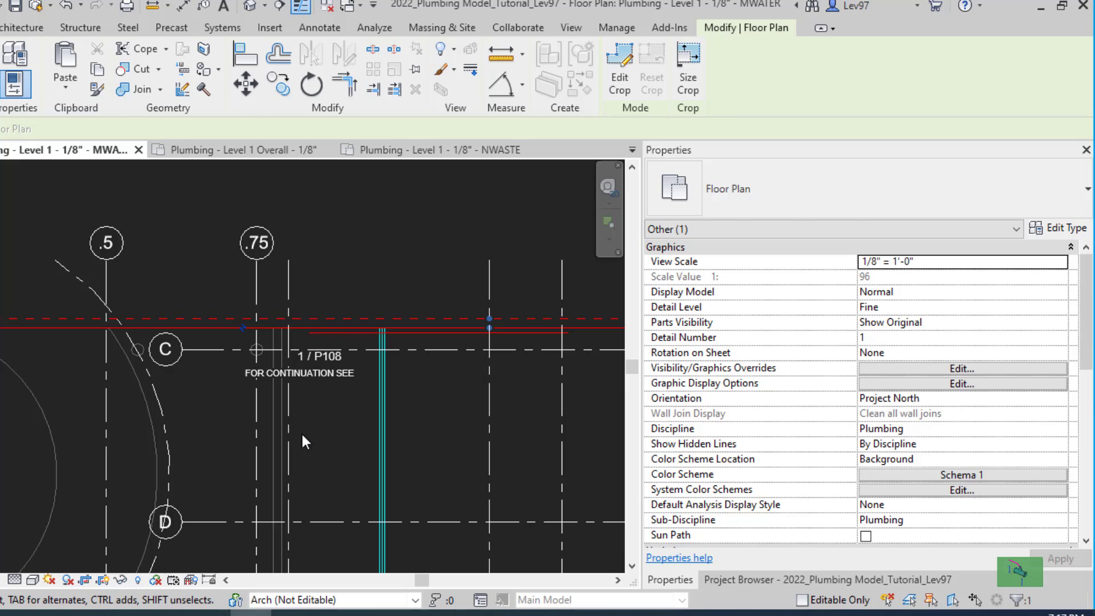
scroll(349, 429, "up", 1)
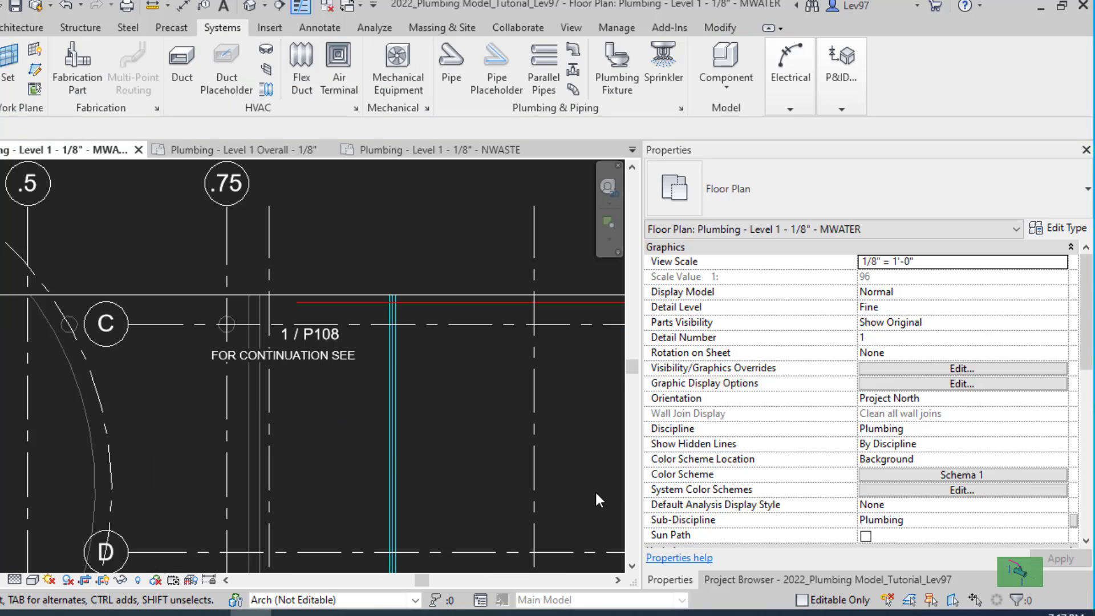
Step: Find the Annotation Crop option in the MWATER view's extents properties, and switch Crop Region Visible off and on again
left_click(726, 580)
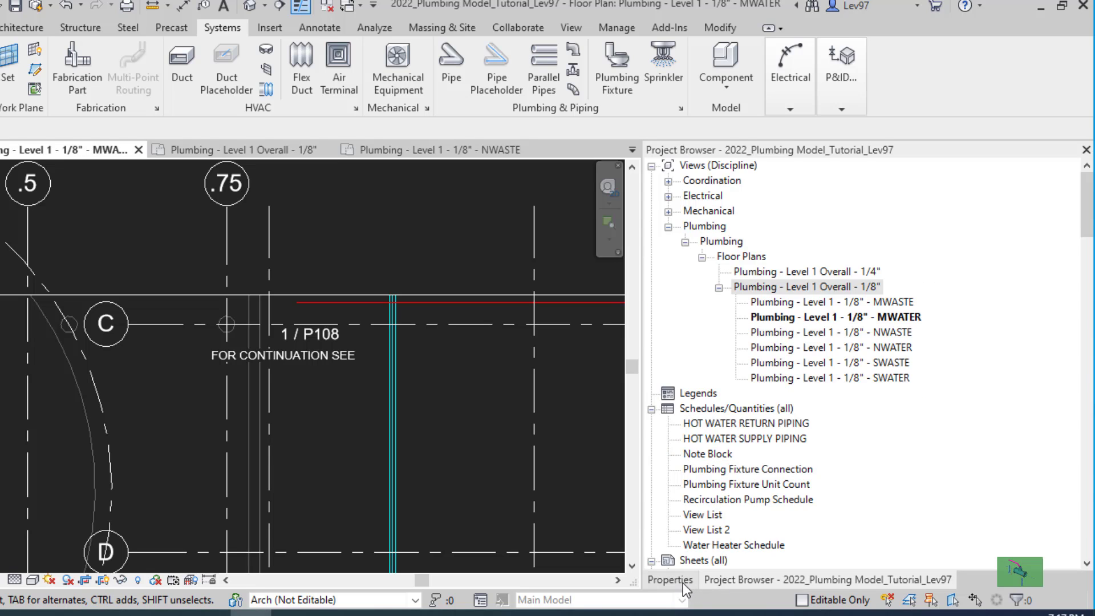
left_click(648, 574)
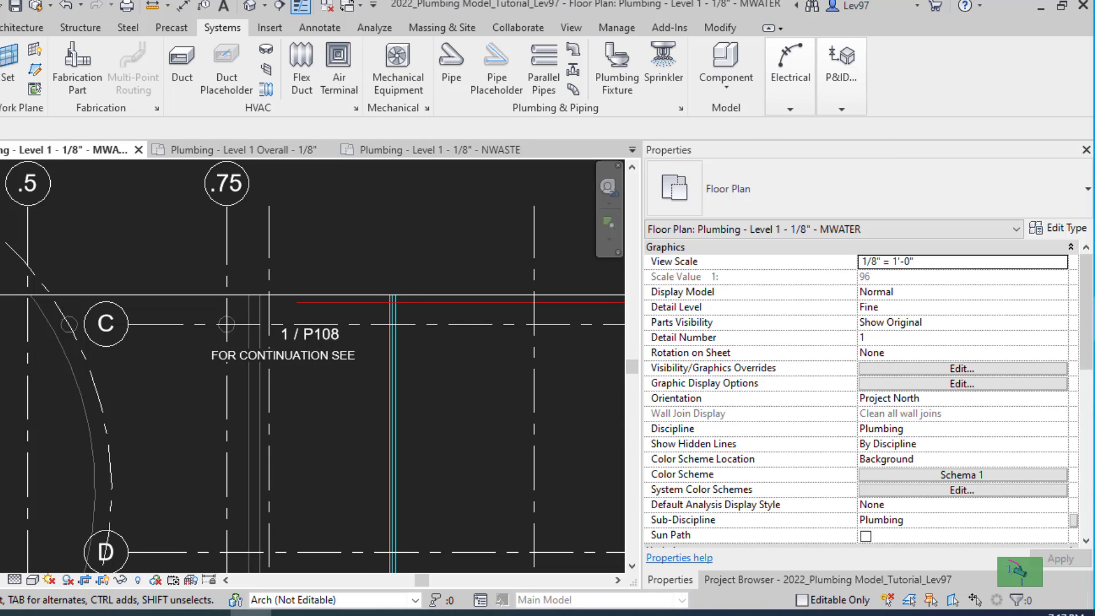
scroll(1071, 434, "down", 5)
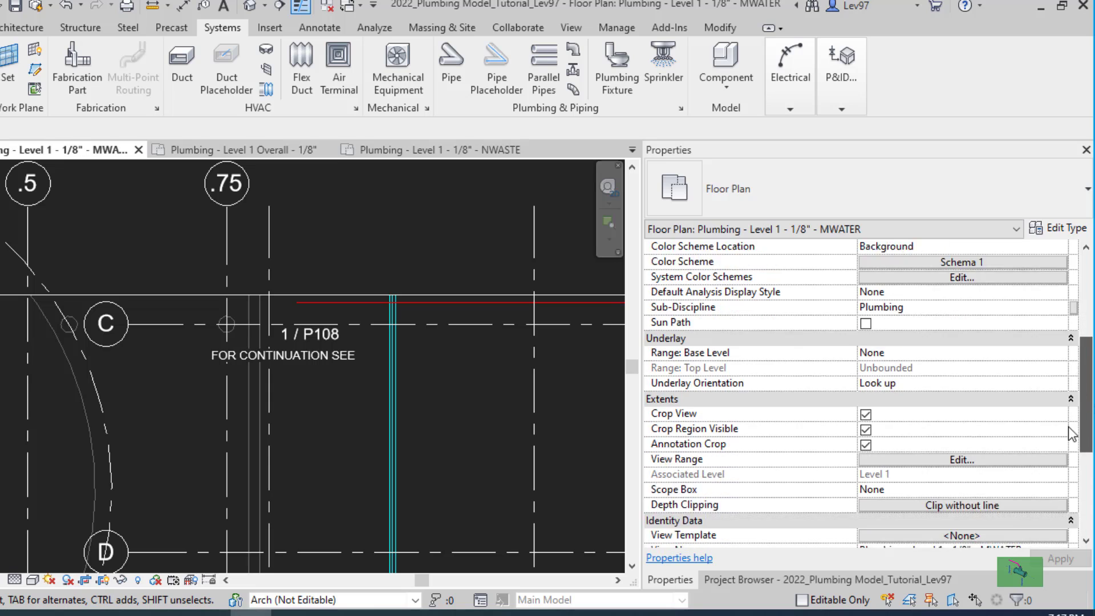
scroll(1071, 434, "down", 1)
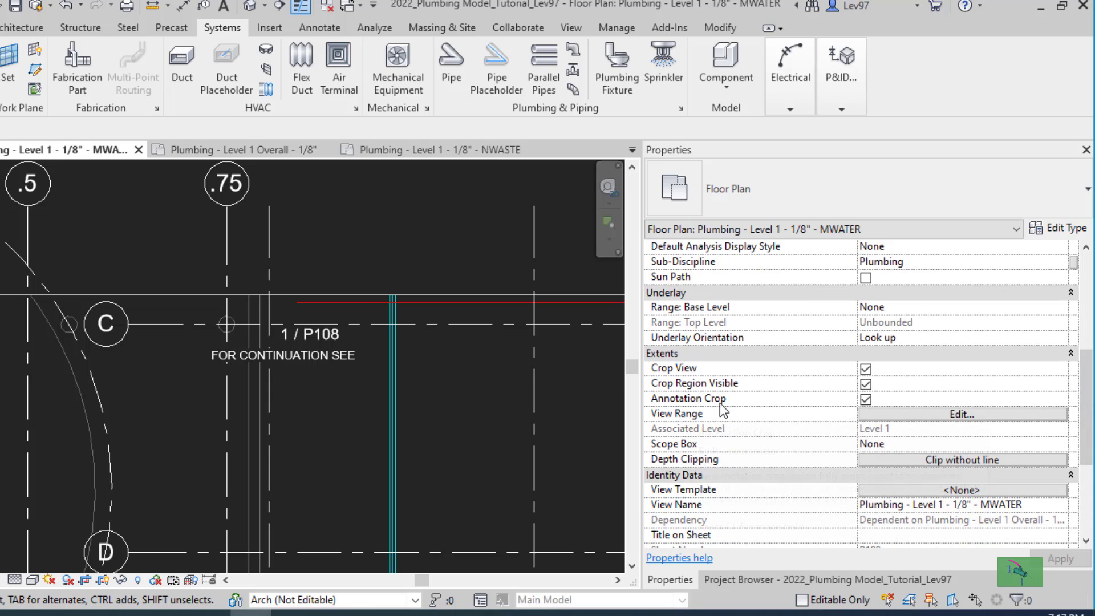
mouse_move(720, 403)
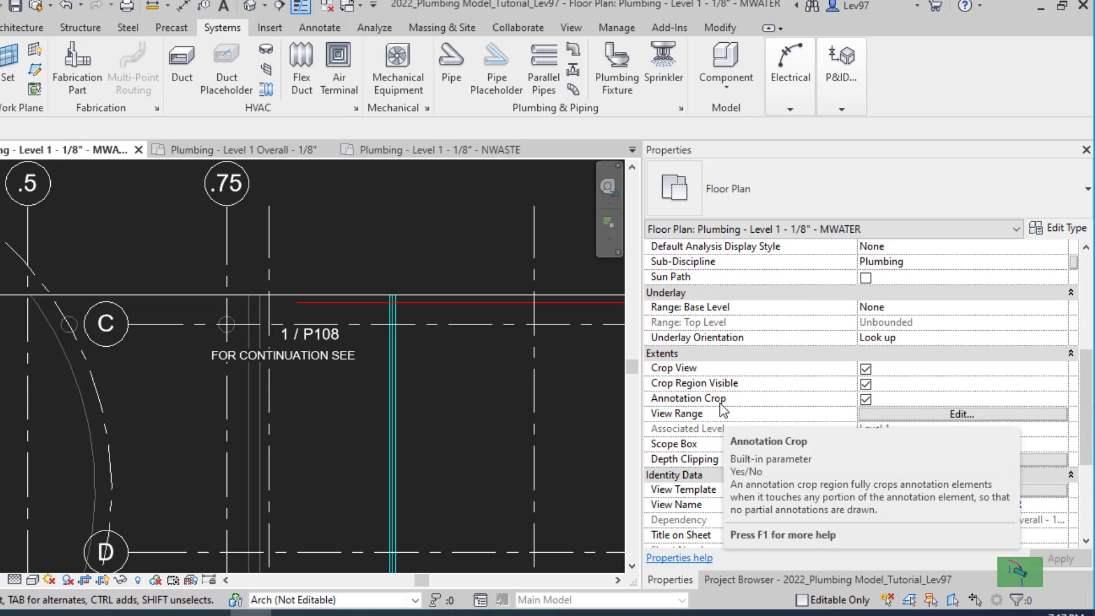
left_click(866, 385)
scroll(377, 405, "down", 3)
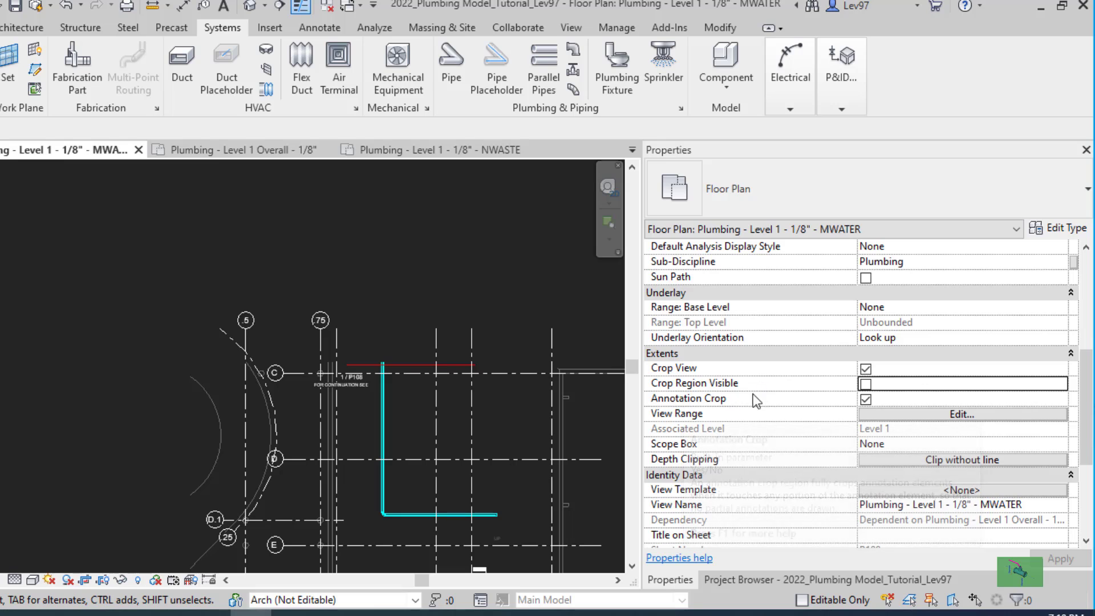
left_click(866, 384)
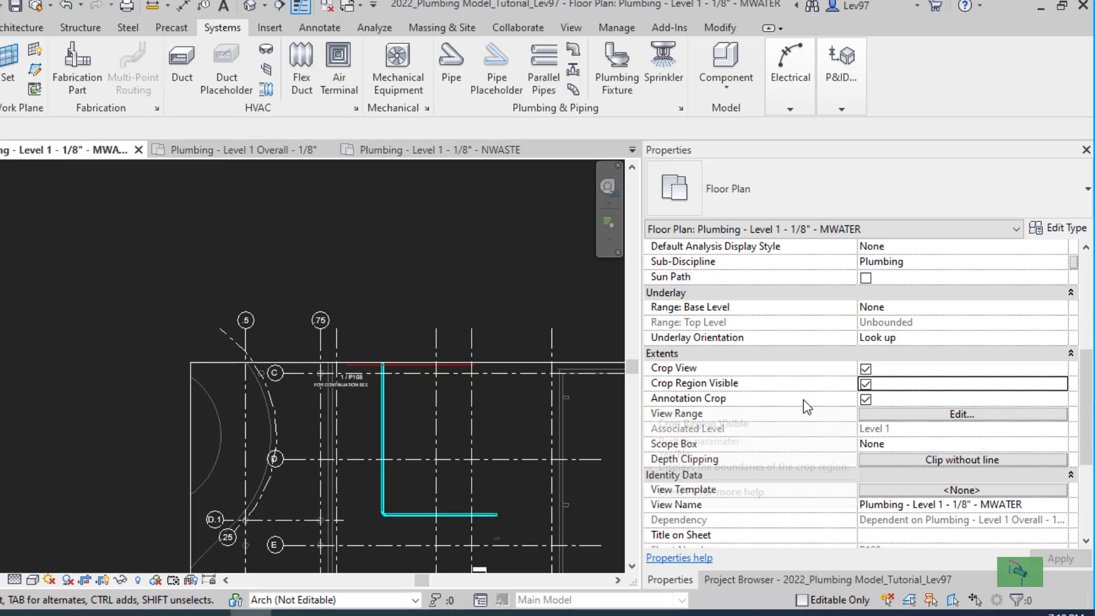
Step: Turn off Annotation Crop for the MWATER view, select the crop boundary, and turn Annotation Crop back on
left_click(866, 399)
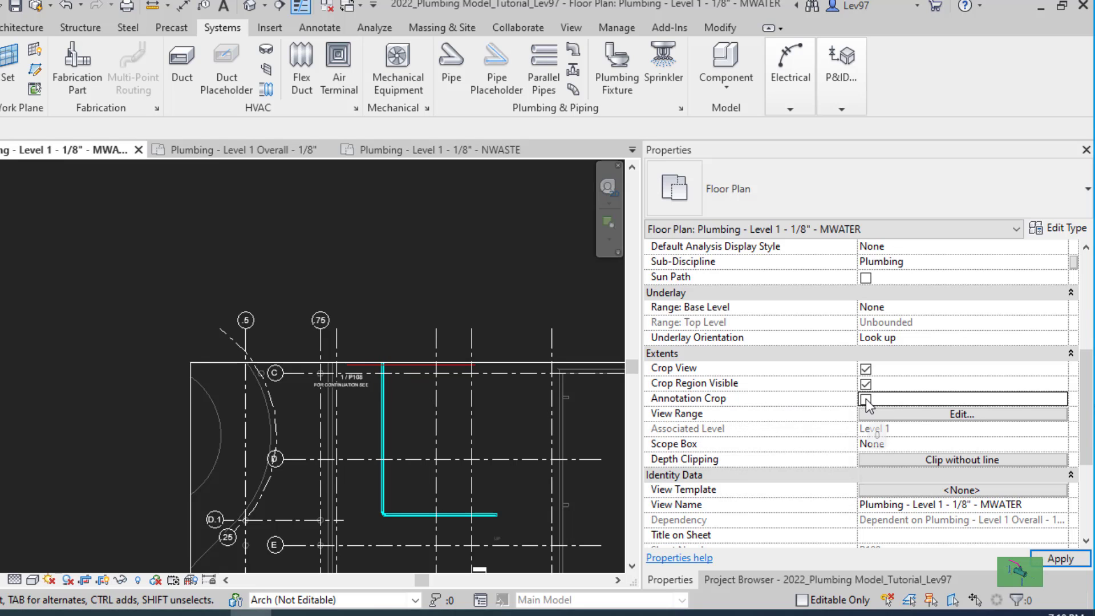
scroll(401, 393, "up", 2)
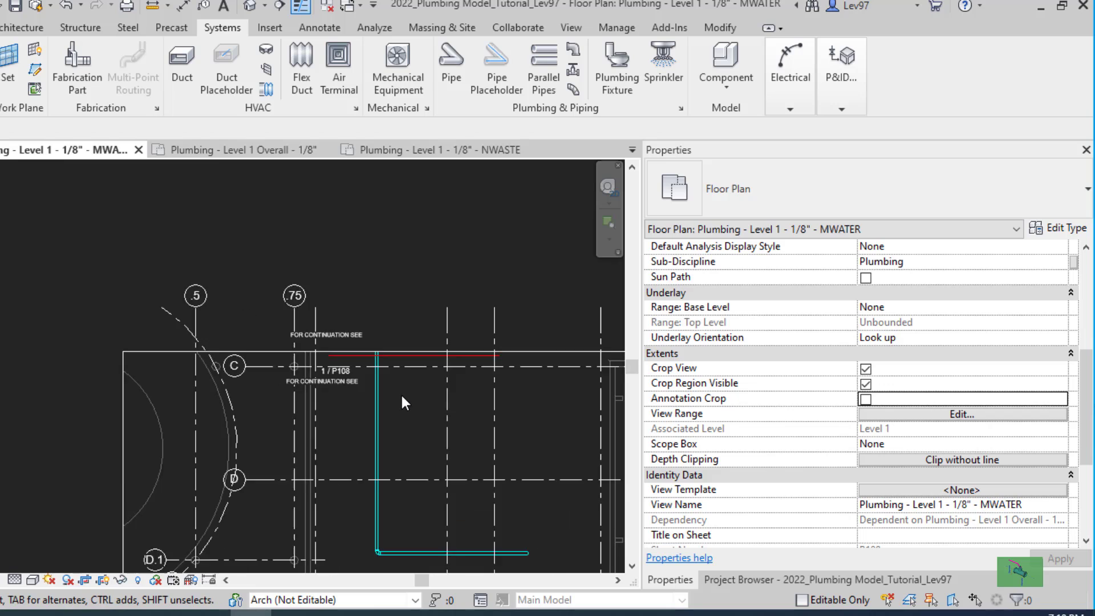
left_click(229, 345)
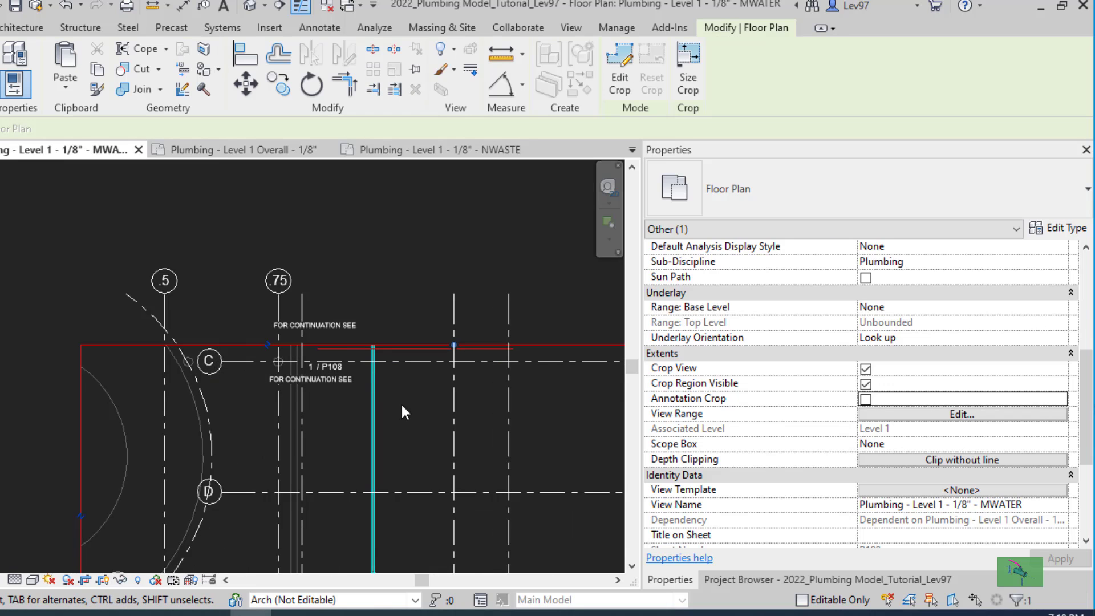
left_click(866, 400)
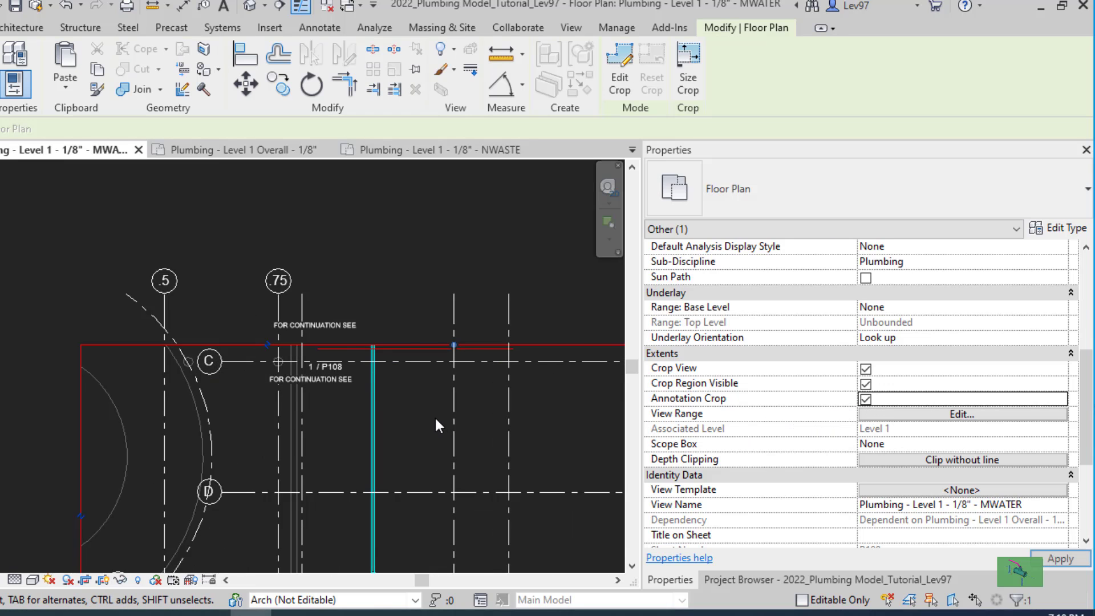
left_click(415, 407)
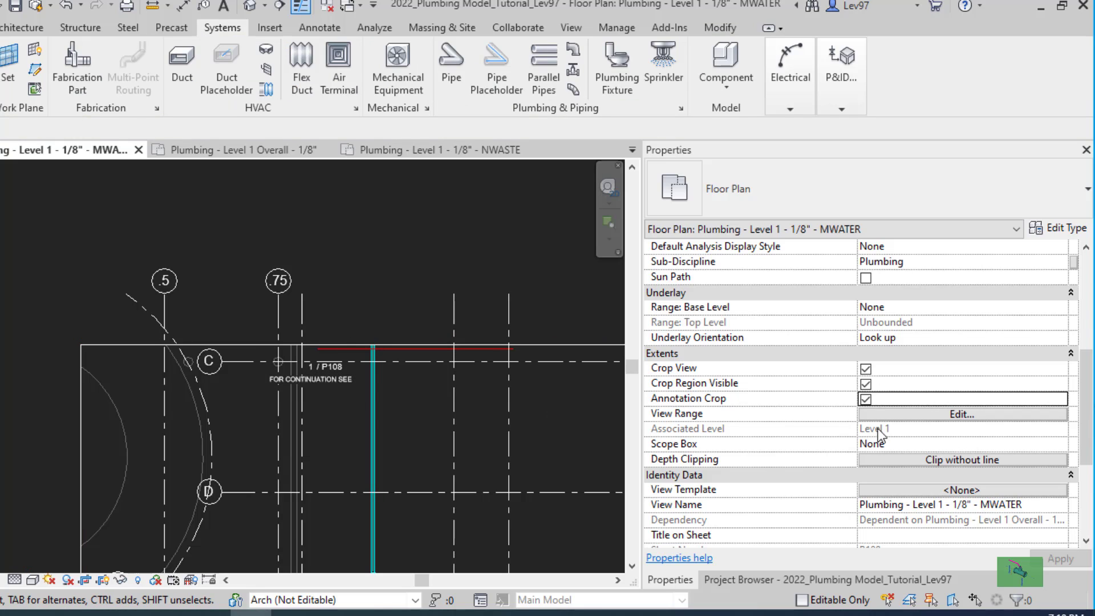
Step: Select the MWATER view's crop boundary and disable its Annotation Crop, clearing the selection
left_click(277, 346)
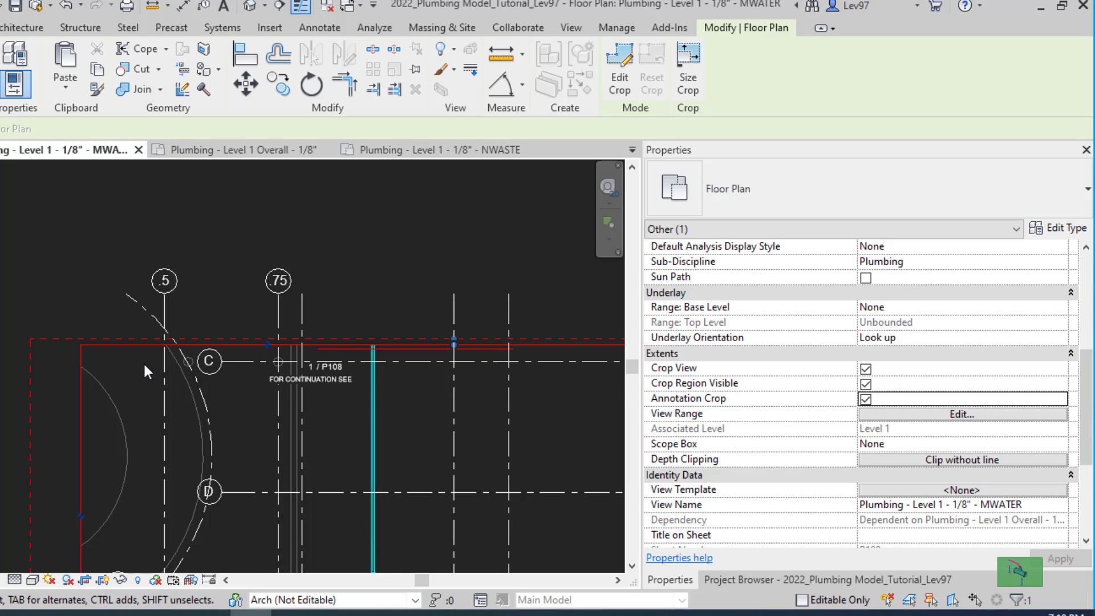
left_click(866, 398)
left_click(133, 392)
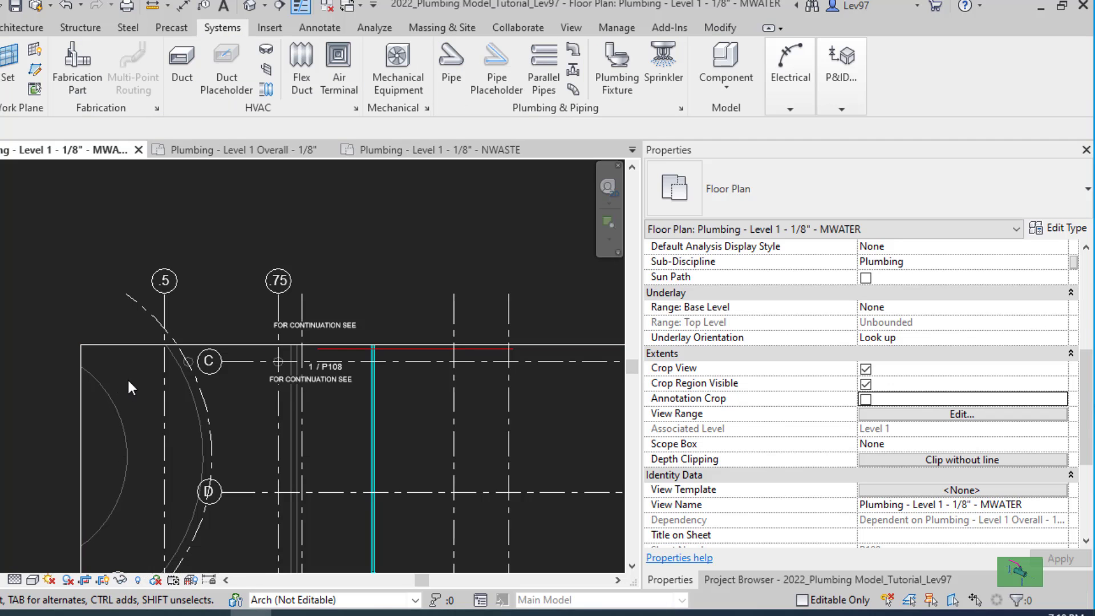
Step: Hide the crop region of the MWATER view and undo that change
left_click(128, 345)
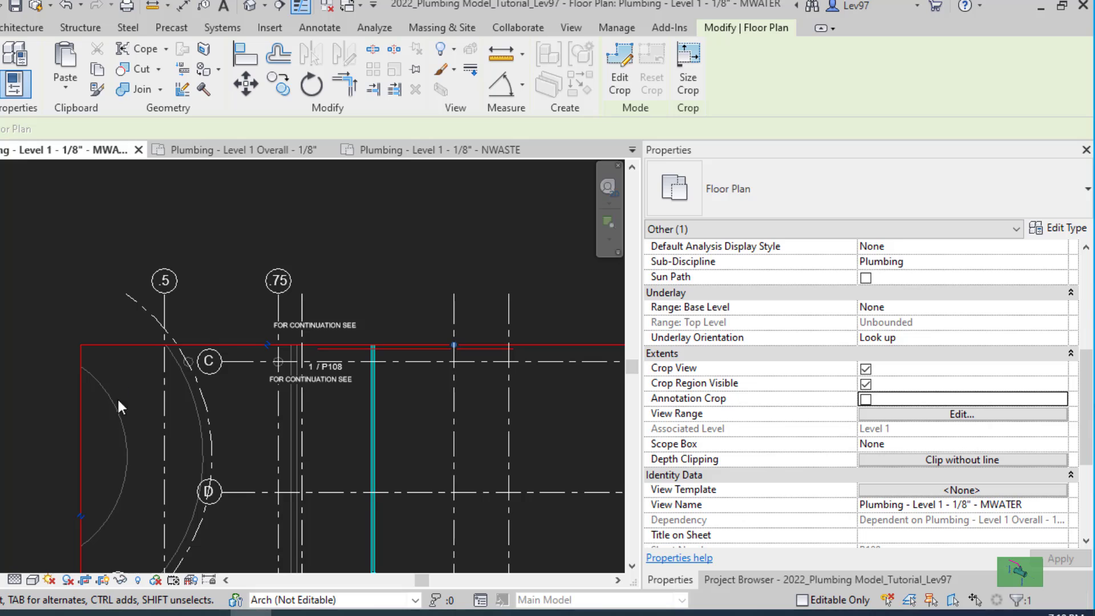
left_click(102, 580)
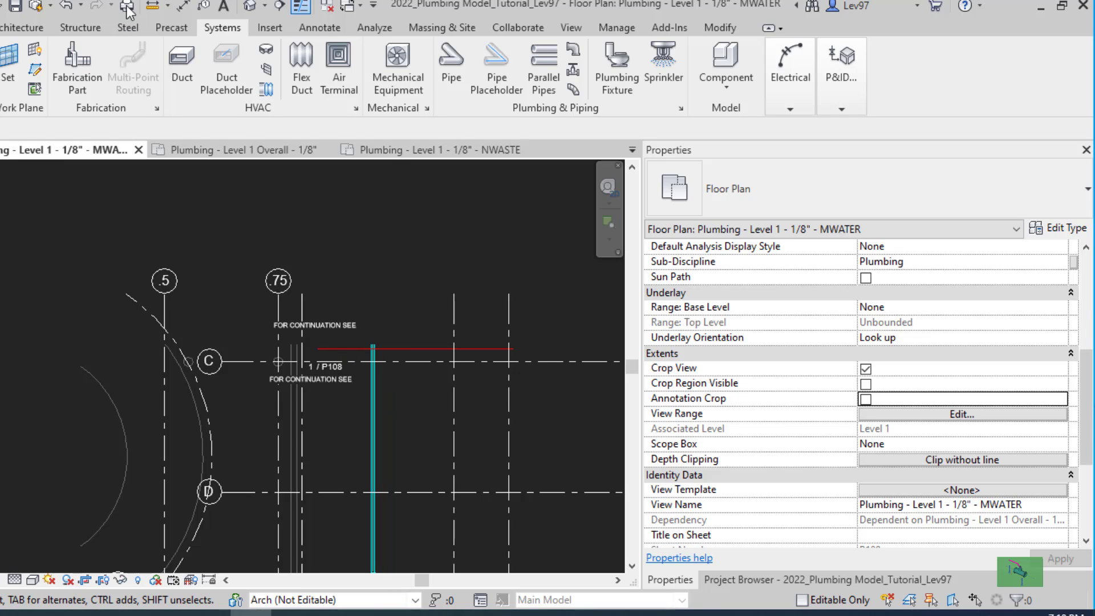
left_click(67, 6)
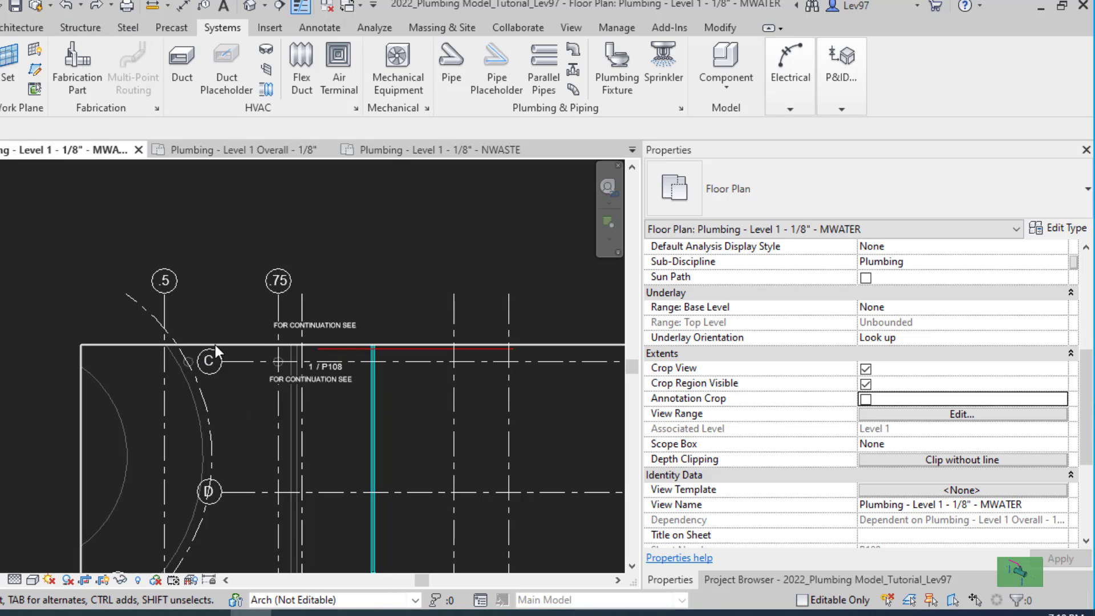
Step: Enable Annotation Crop for the MWATER view and shift its upper annotation boundary slightly outward
left_click(259, 344)
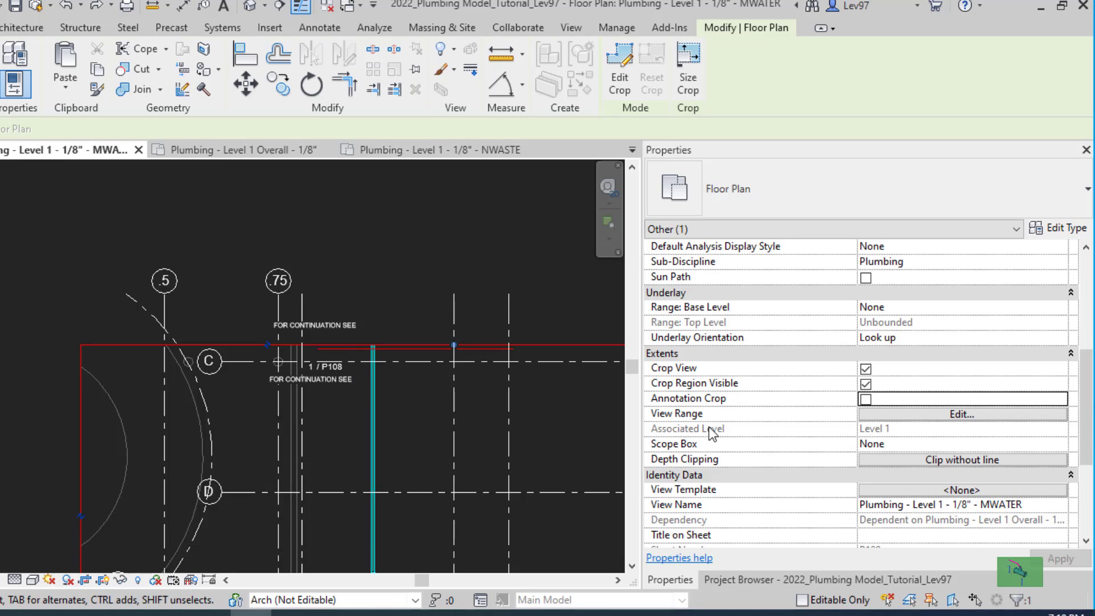
left_click(866, 399)
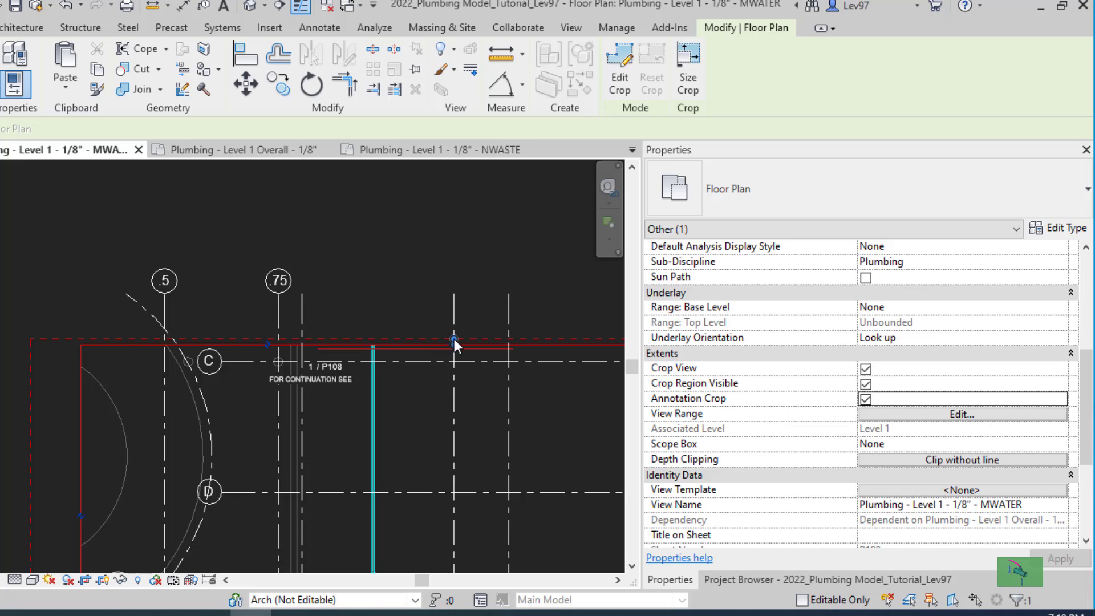
mouse_move(454, 339)
left_mouse_down()
mouse_move(456, 308)
mouse_move(459, 336)
left_mouse_up()
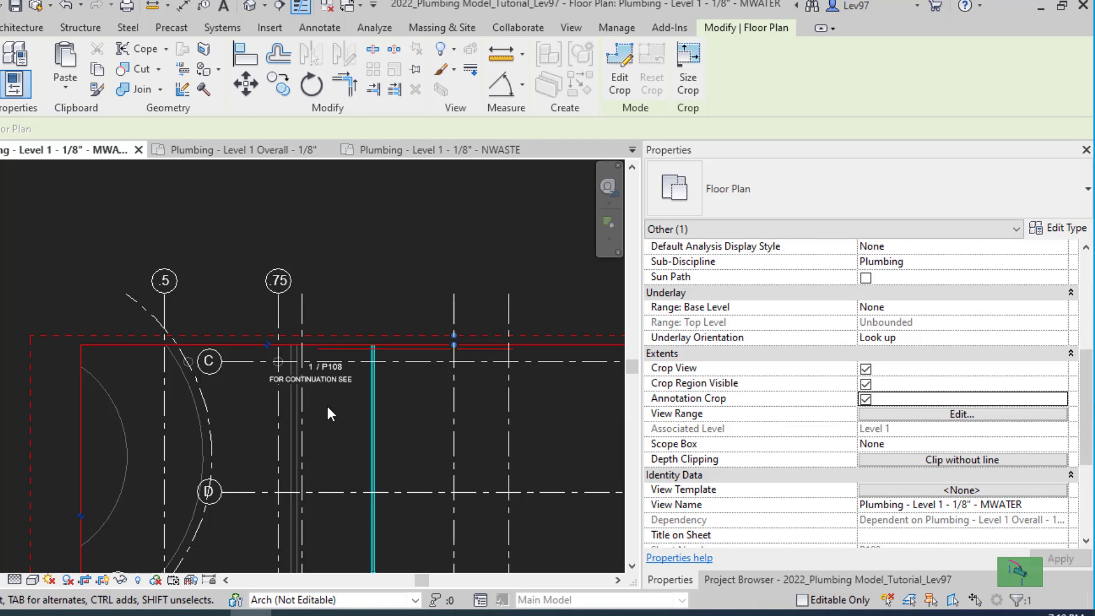
key("Escape")
Step: Move the FOR CONTINUATION SEE note from below the 1 / P108 reference to directly above it
scroll(344, 427, "down", 2)
middle_click_drag(344, 427, 339, 343)
scroll(343, 343, "up", 2)
scroll(368, 449, "down", 3)
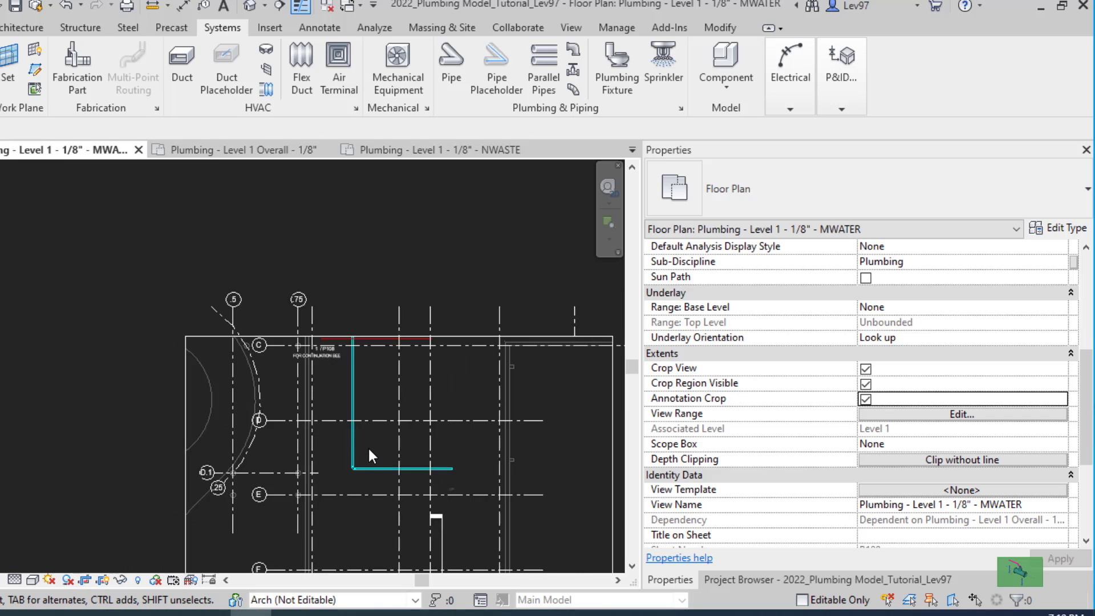
scroll(369, 451, "down", 1)
middle_click_drag(382, 454, 401, 515)
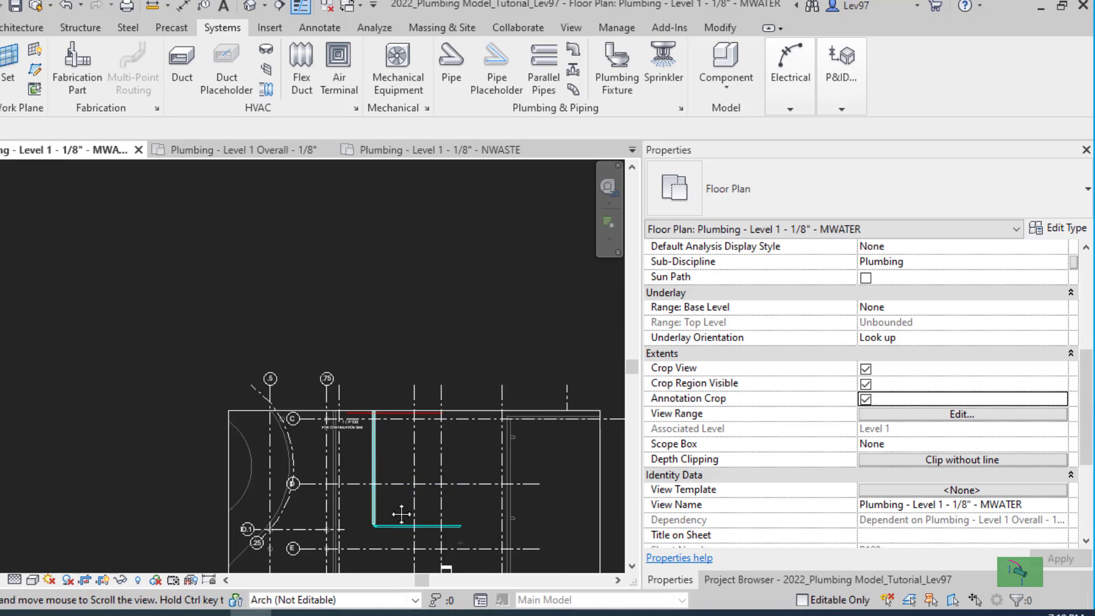
scroll(375, 477, "up", 3)
scroll(346, 429, "up", 2)
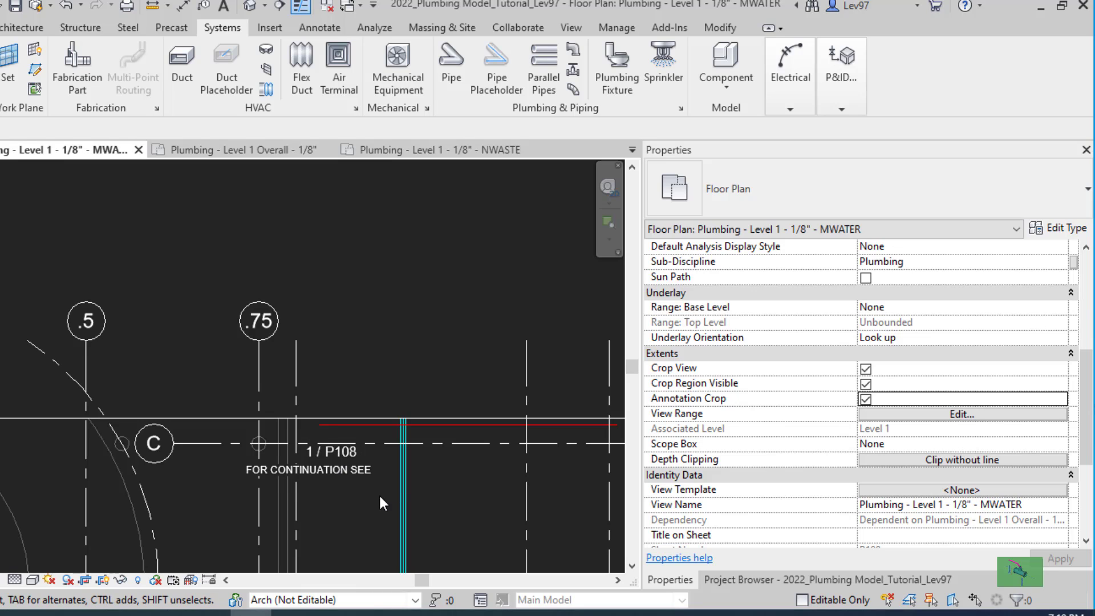
left_click(334, 480)
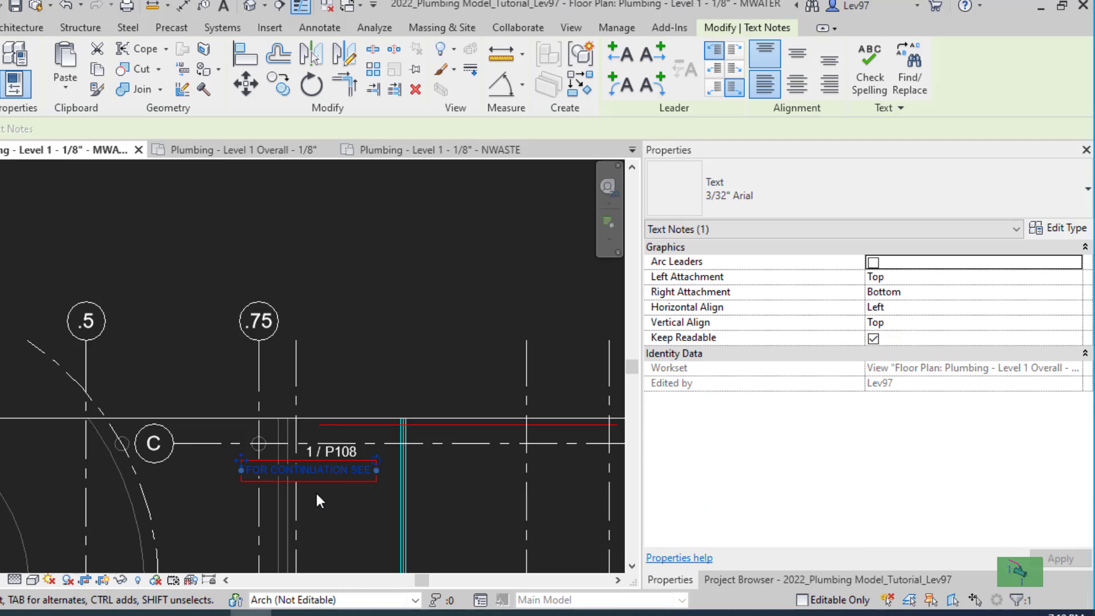
key("Up")
key("Up")
key("Up")
key("Up")
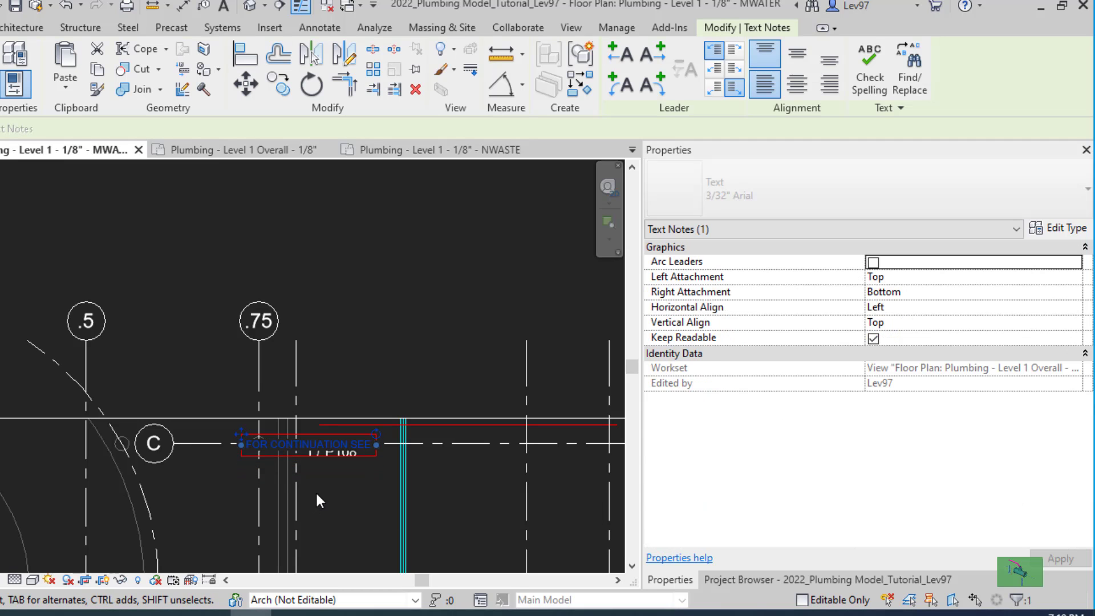
key("Up")
key("Up")
key("Escape")
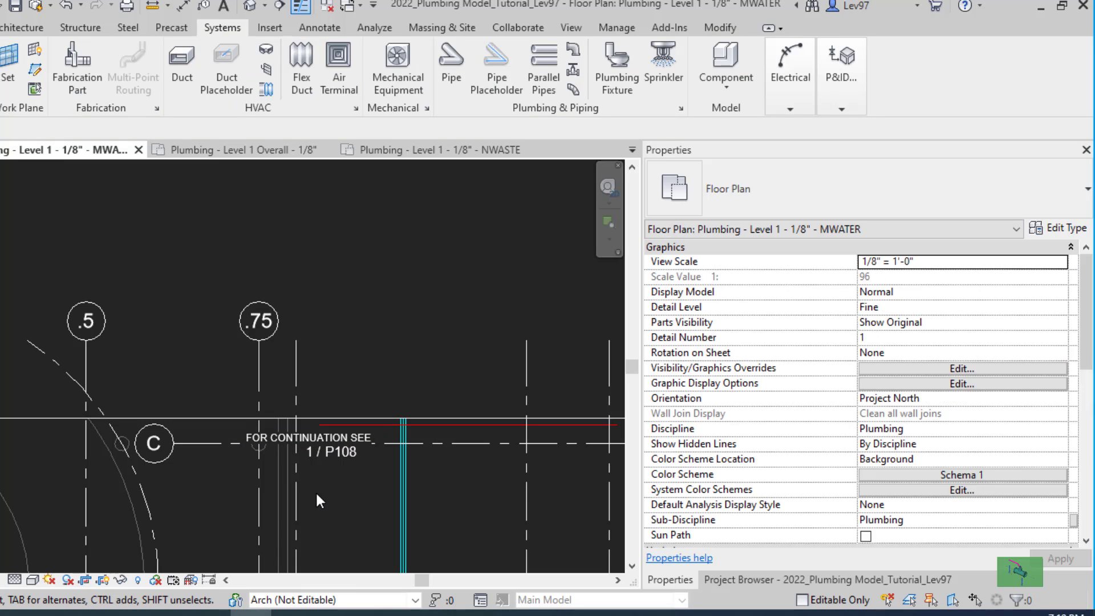
Step: Rotate the FOR CONTINUATION SEE note above 1 / P108 by 90 degrees
left_click(290, 441)
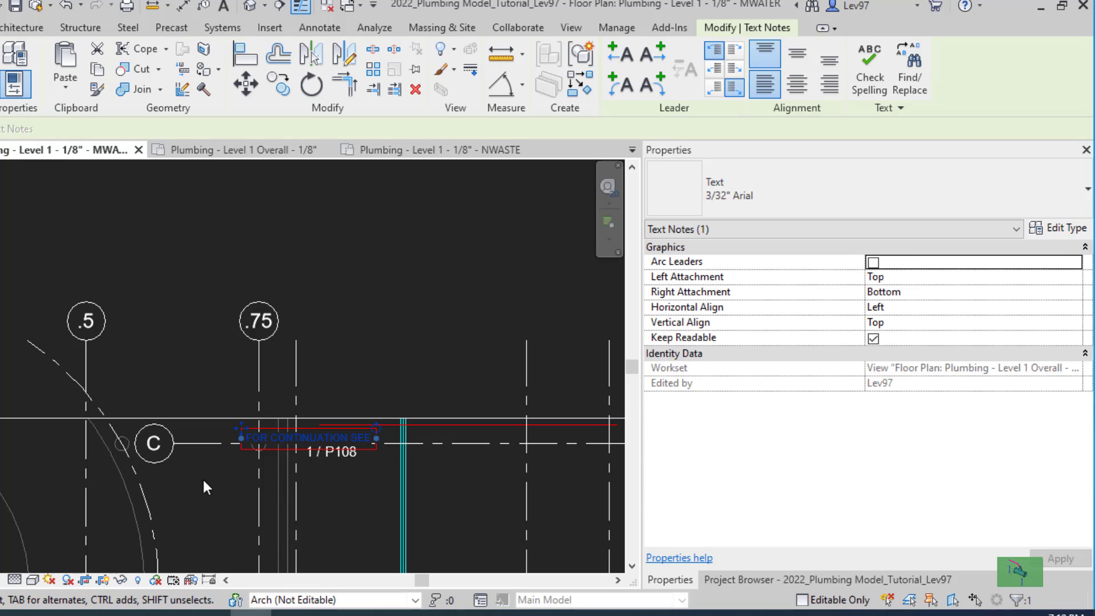
left_click(310, 89)
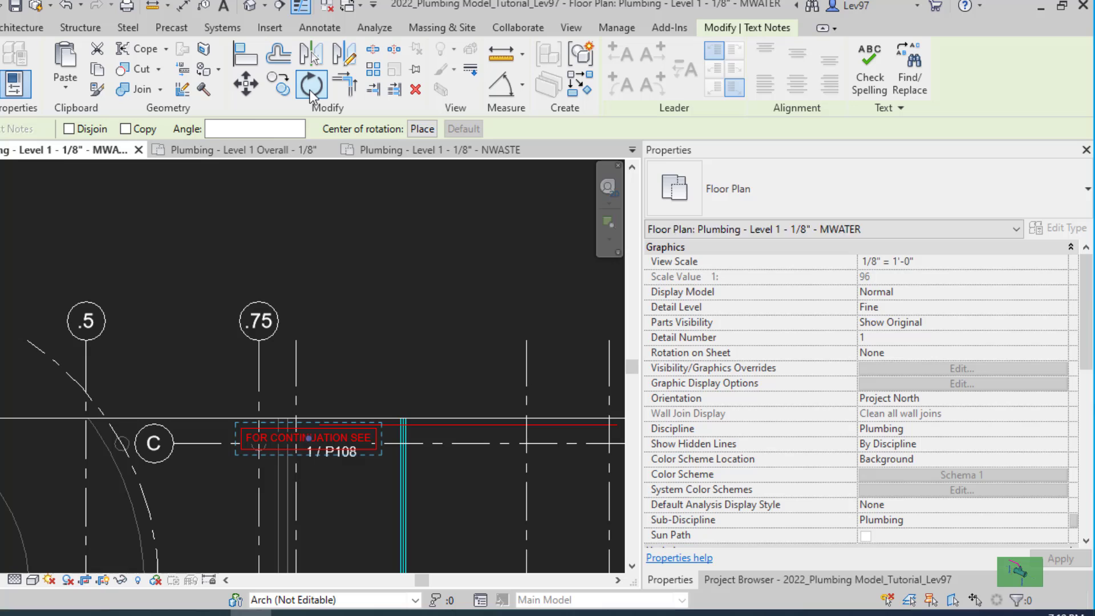
left_click(216, 129)
type("90")
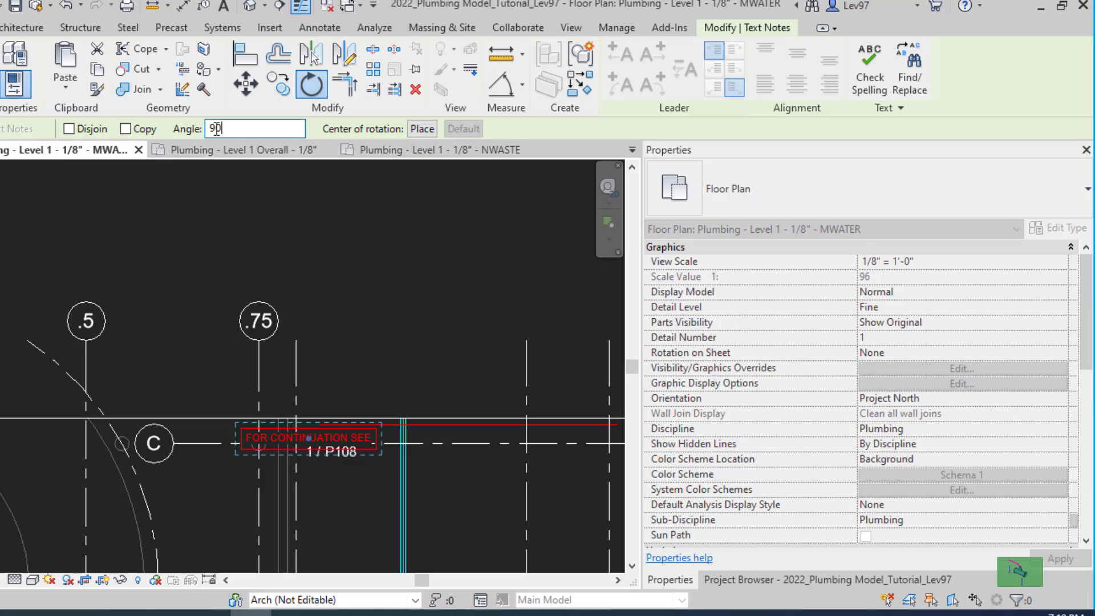
key("Return")
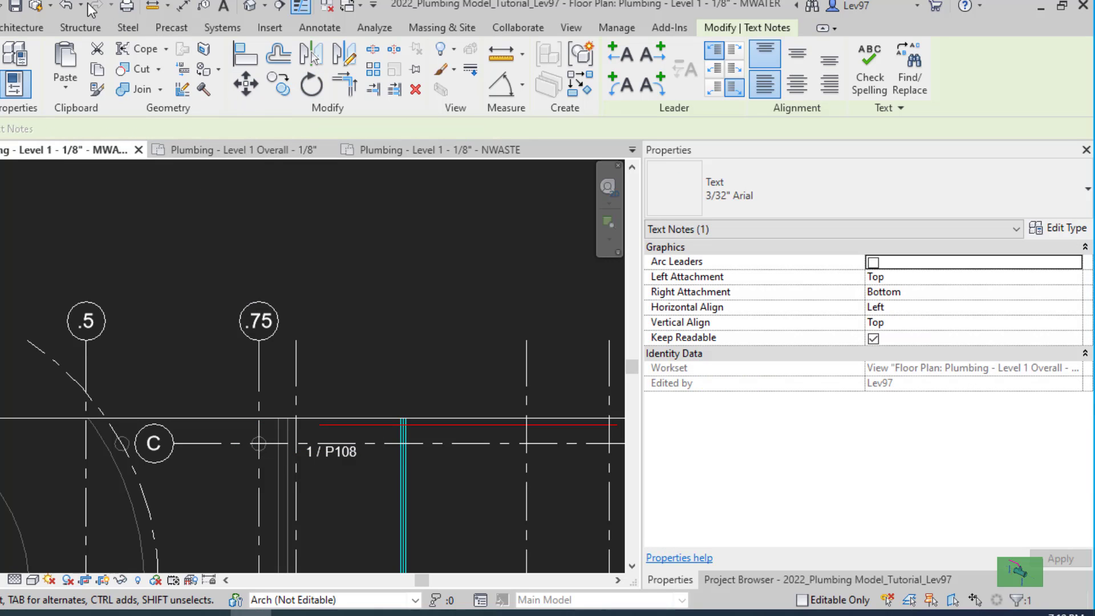
Step: Undo the last edit of the FOR CONTINUATION SEE note, shift the note below the 1 / P108 reference and rotate it to vertical
left_click(67, 6)
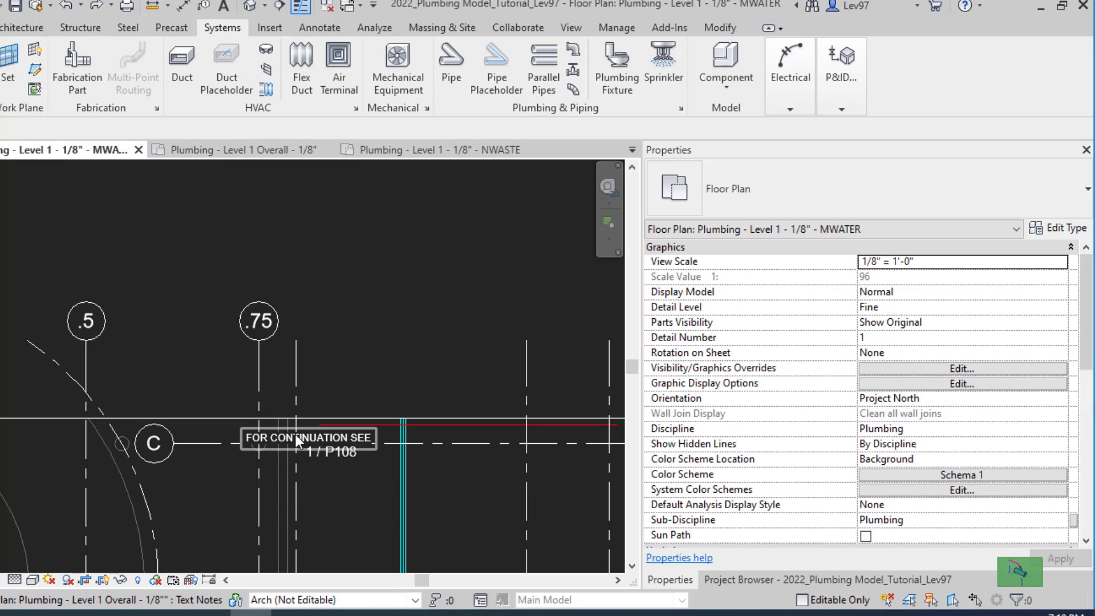
left_click_drag(295, 435, 278, 509)
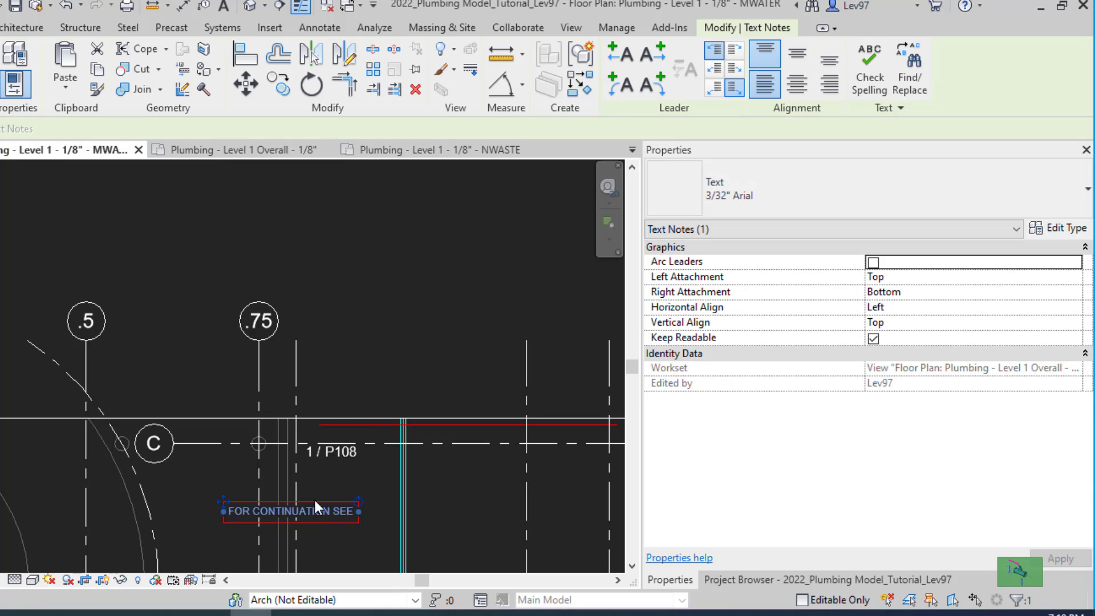
left_click_drag(352, 492, 286, 468)
Step: Move the vertical FOR CONTINUATION SEE note to the left side of grid line .75, between grids C and D
double_click(290, 492)
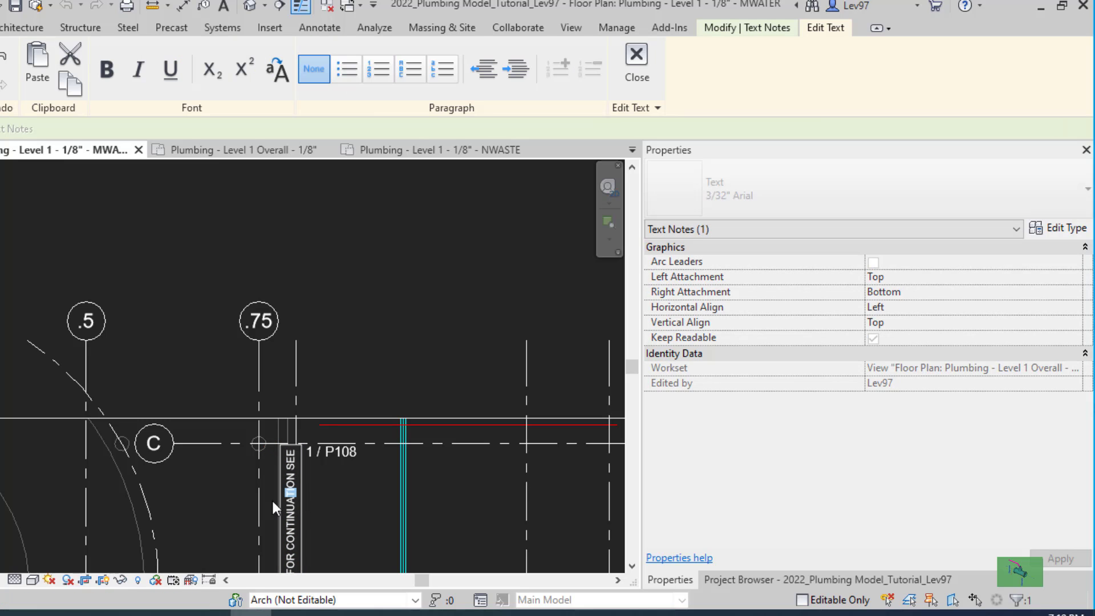
left_click(231, 490)
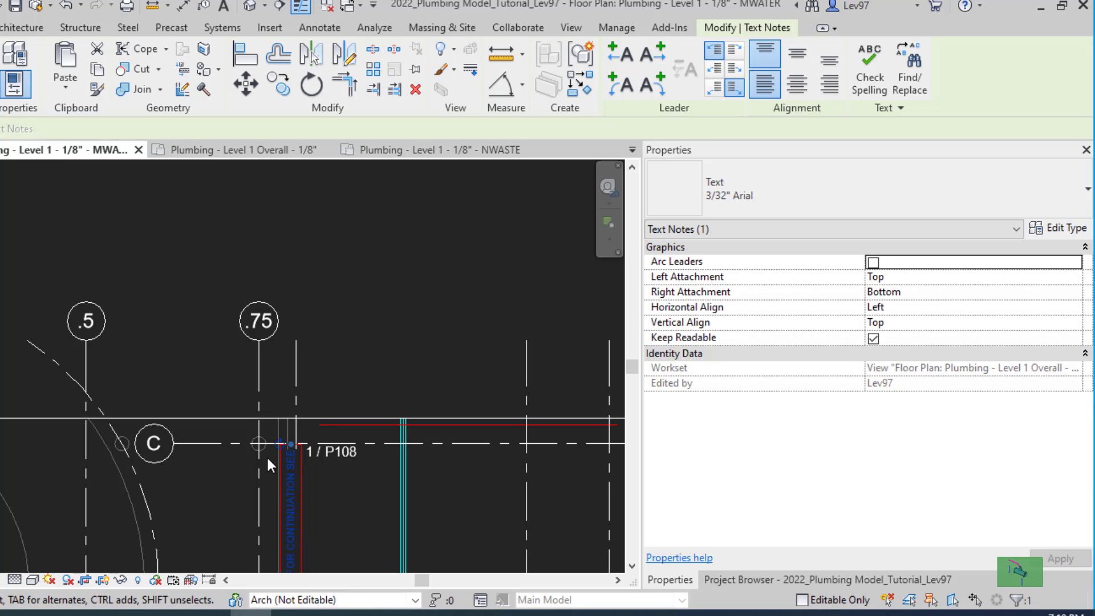
scroll(332, 487, "down", 3)
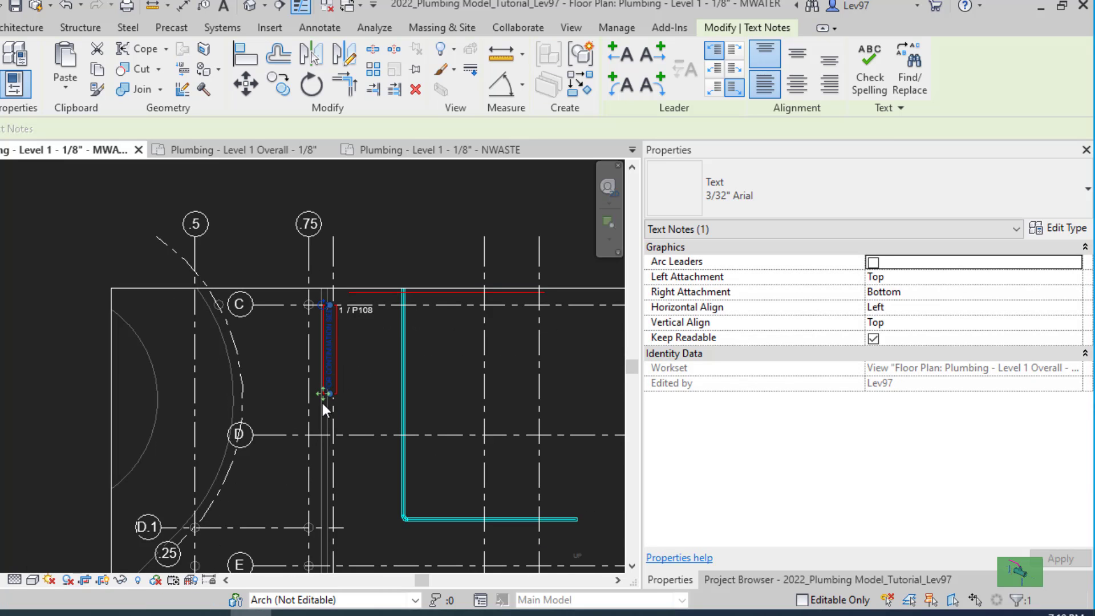
left_click_drag(320, 393, 287, 399)
left_click(294, 415)
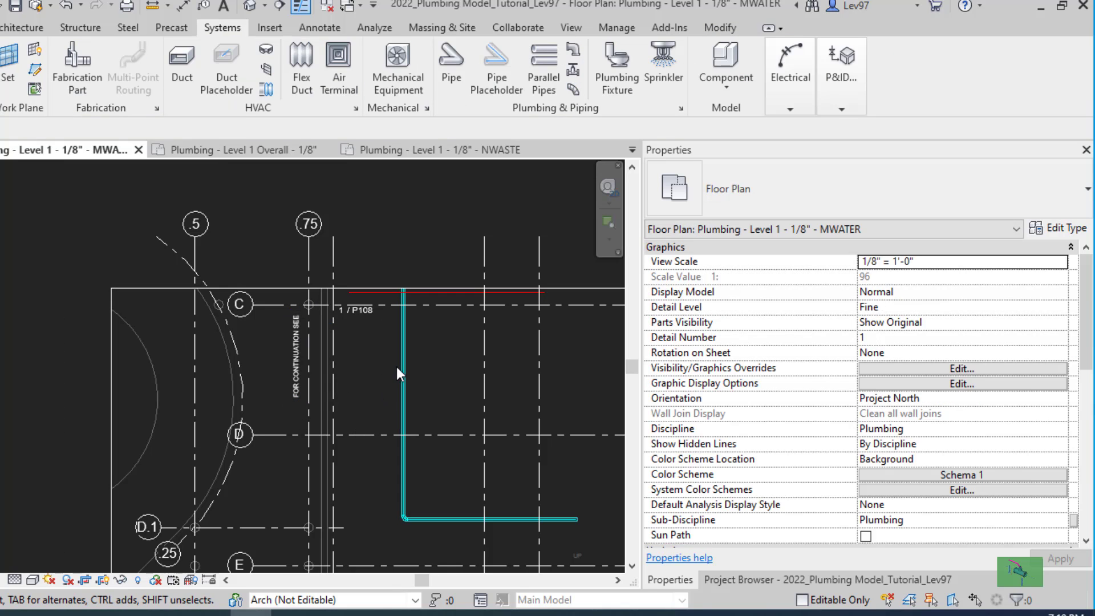
Step: Shift the vertical 6" Copper_CW pipe left so that it runs through the 1 / P108 reference
left_click_drag(402, 380, 340, 410)
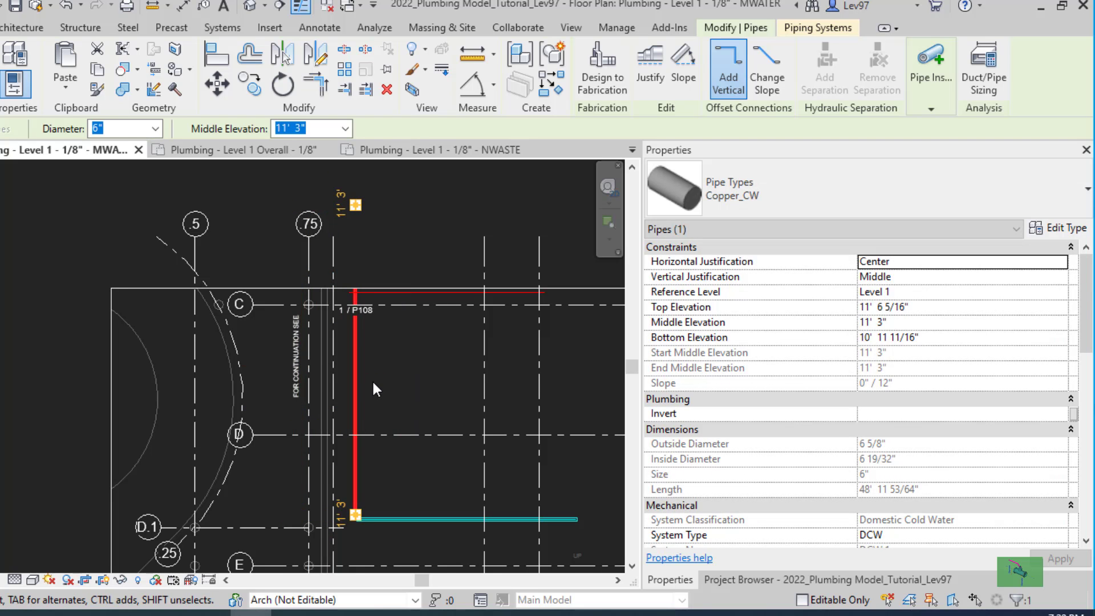
left_click(423, 313)
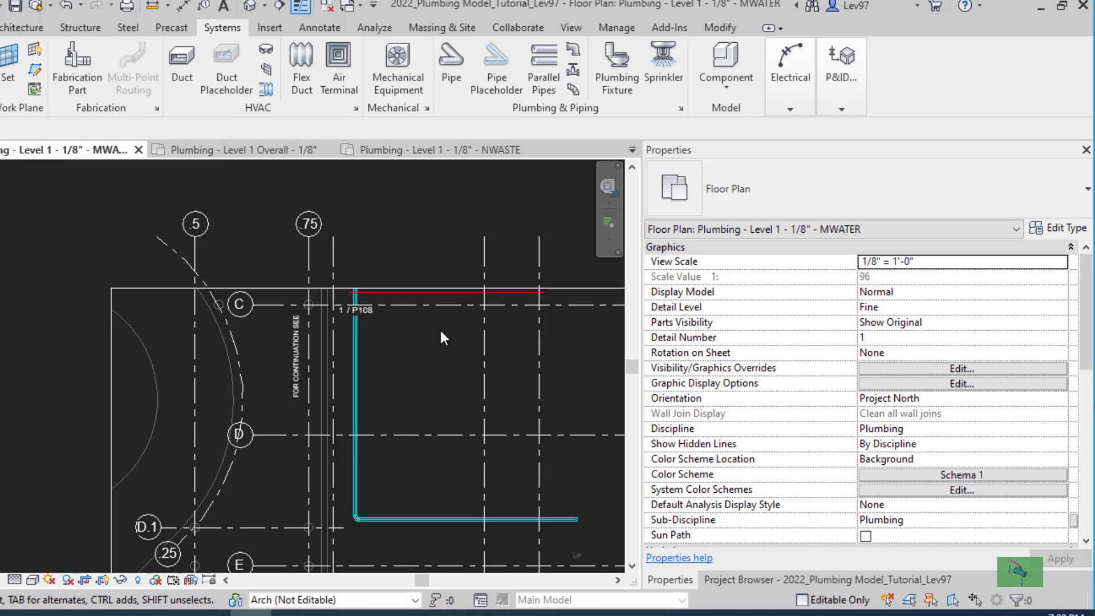
left_click(365, 310)
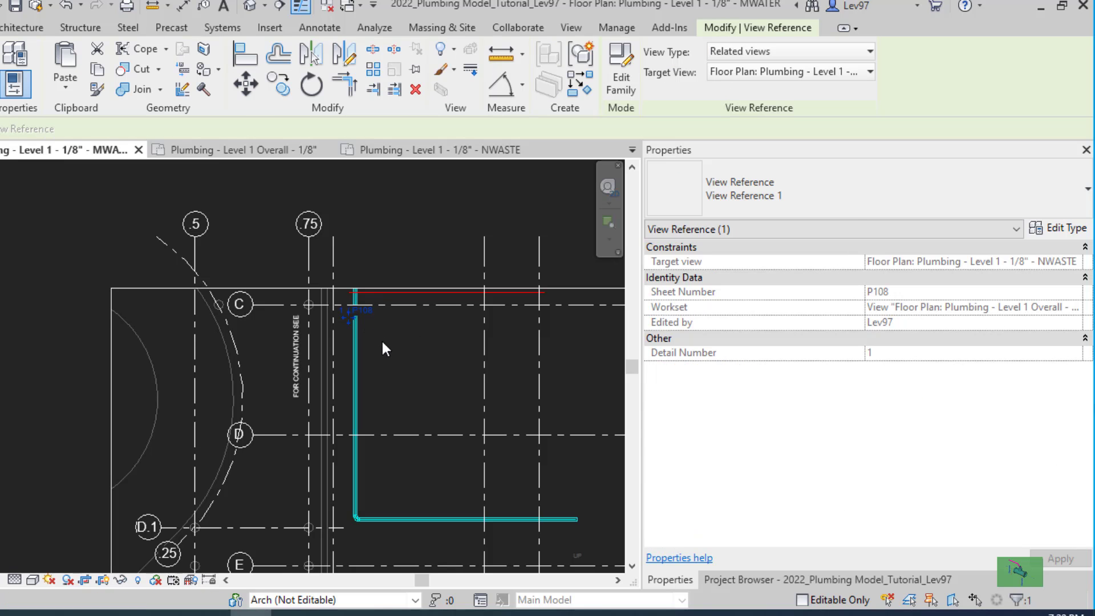
left_click(382, 341)
Step: Examine the FOR CONTINUATION SEE note and the matchline along grid H at the lower edge of the MWATER view
scroll(409, 362, "down", 3)
mouse_move(422, 381)
middle_mouse_down()
mouse_move(403, 254)
mouse_move(433, 288)
mouse_move(430, 249)
middle_mouse_up()
mouse_move(408, 414)
middle_mouse_down()
mouse_move(366, 323)
mouse_move(232, 290)
middle_mouse_up()
scroll(379, 374, "up", 4)
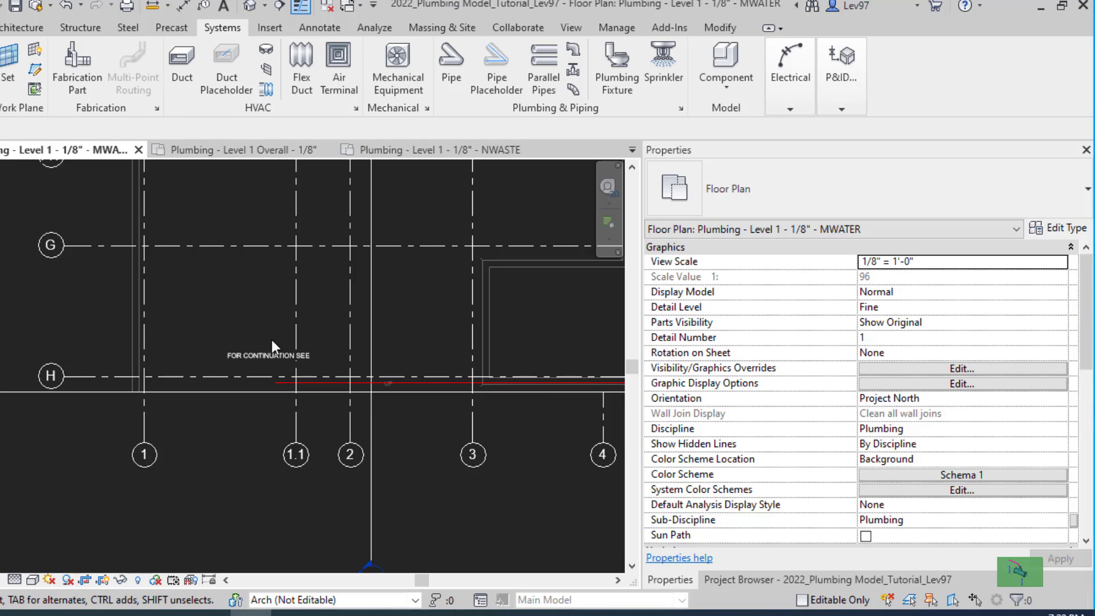
scroll(258, 312, "down", 2)
middle_click_drag(305, 386, 382, 545)
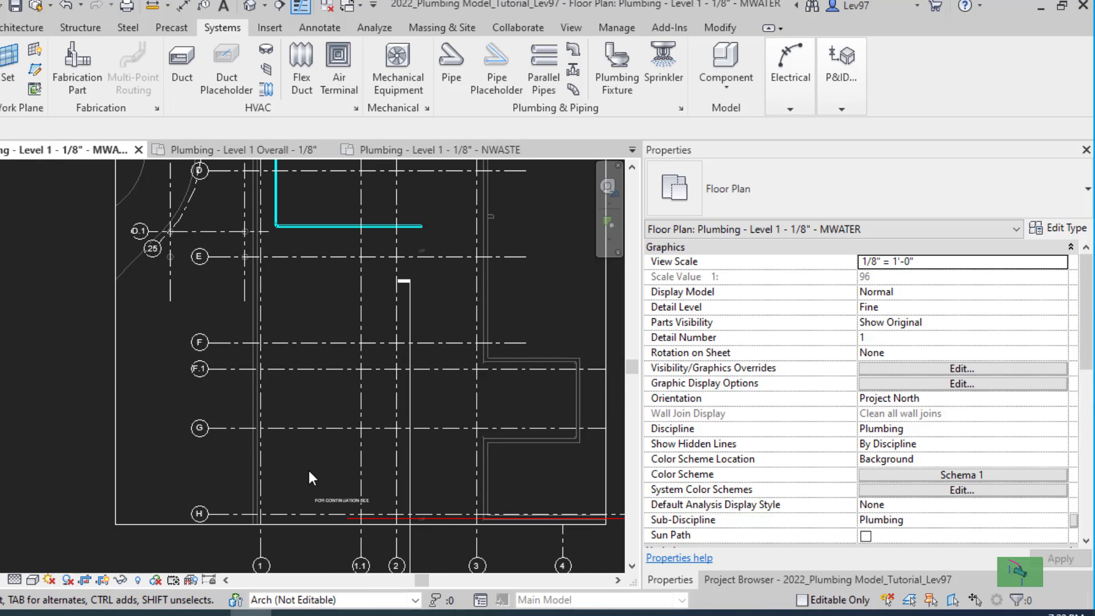
middle_click_drag(308, 478, 313, 360)
scroll(323, 376, "up", 4)
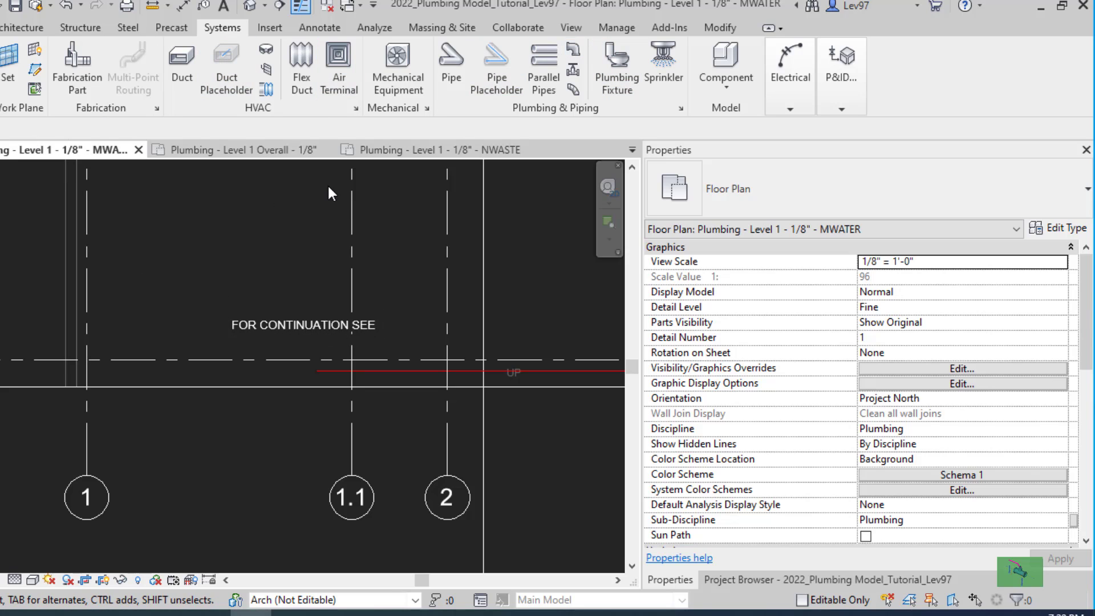
Step: Place a Floor Plan view reference targeting Plumbing - Level 1 - 1/8" - SWATER beneath the FOR CONTINUATION SEE note near grid H
left_click(571, 28)
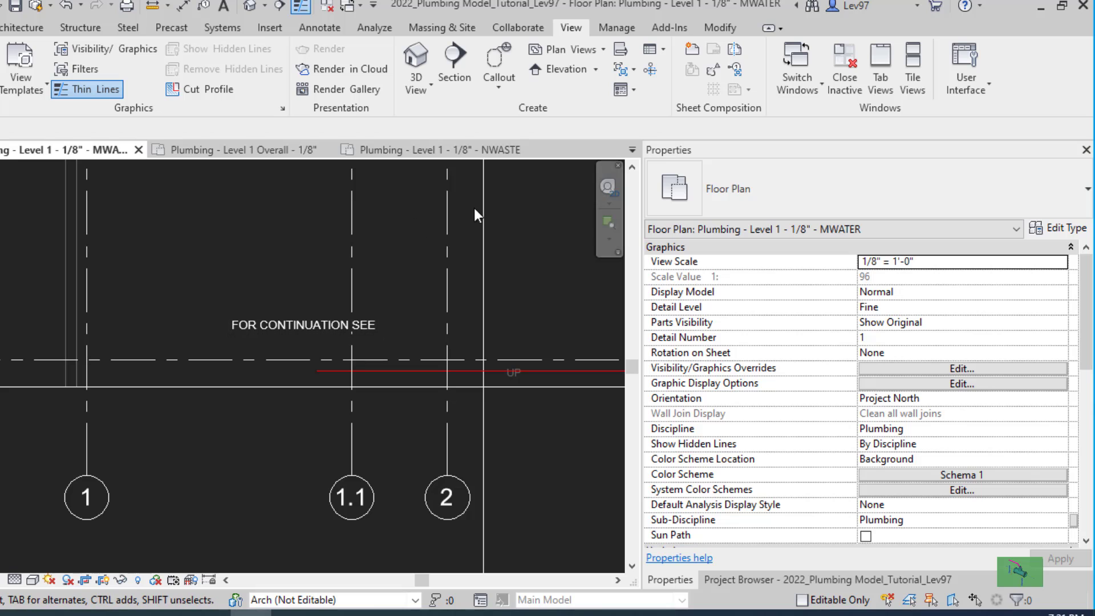
left_click(735, 69)
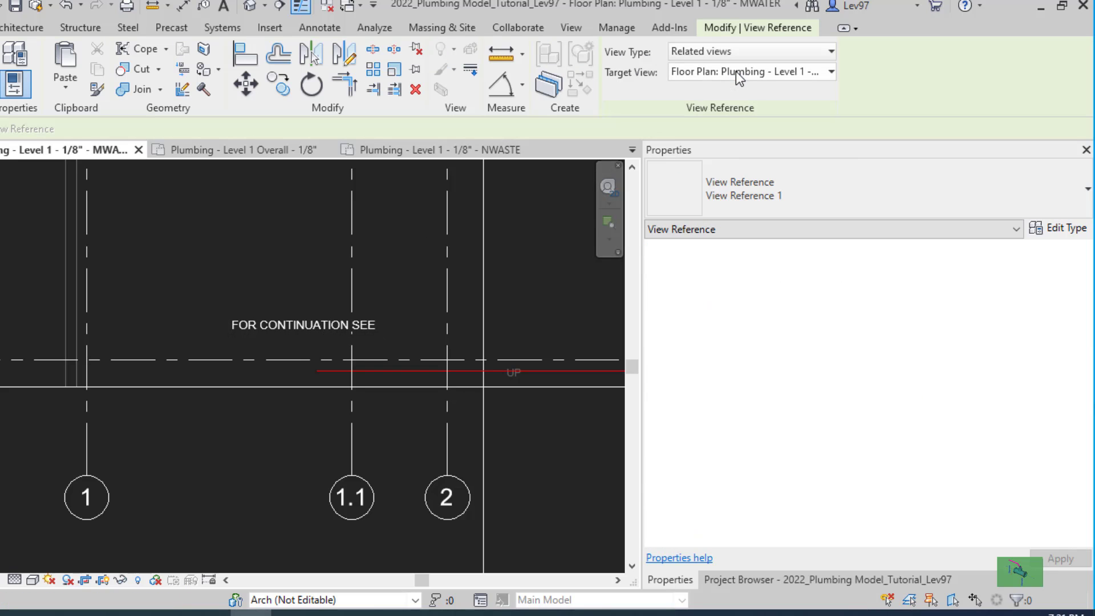
left_click(774, 53)
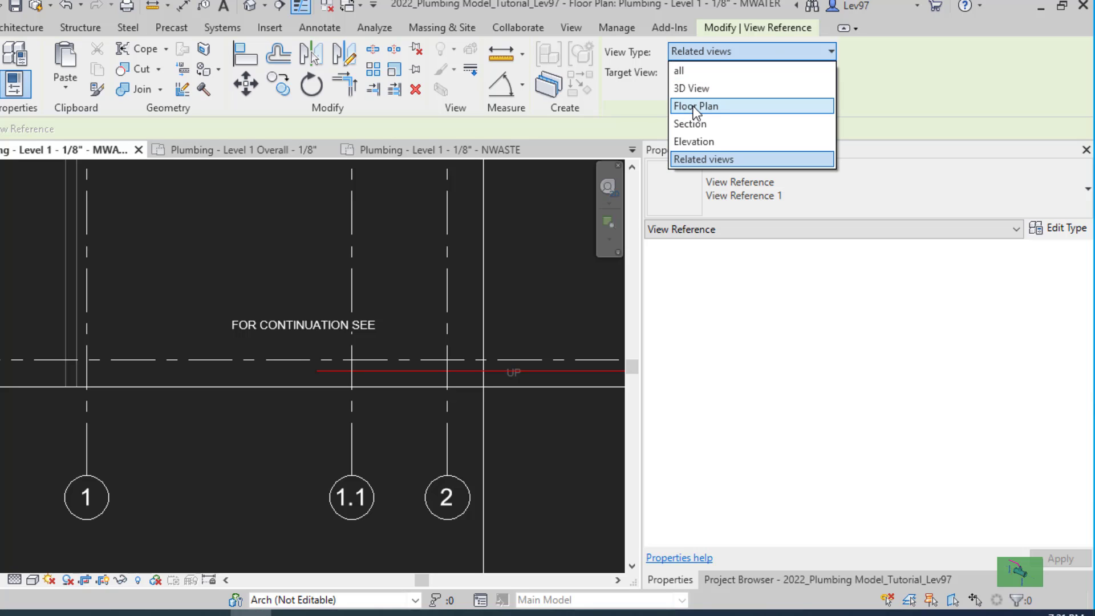
left_click(696, 107)
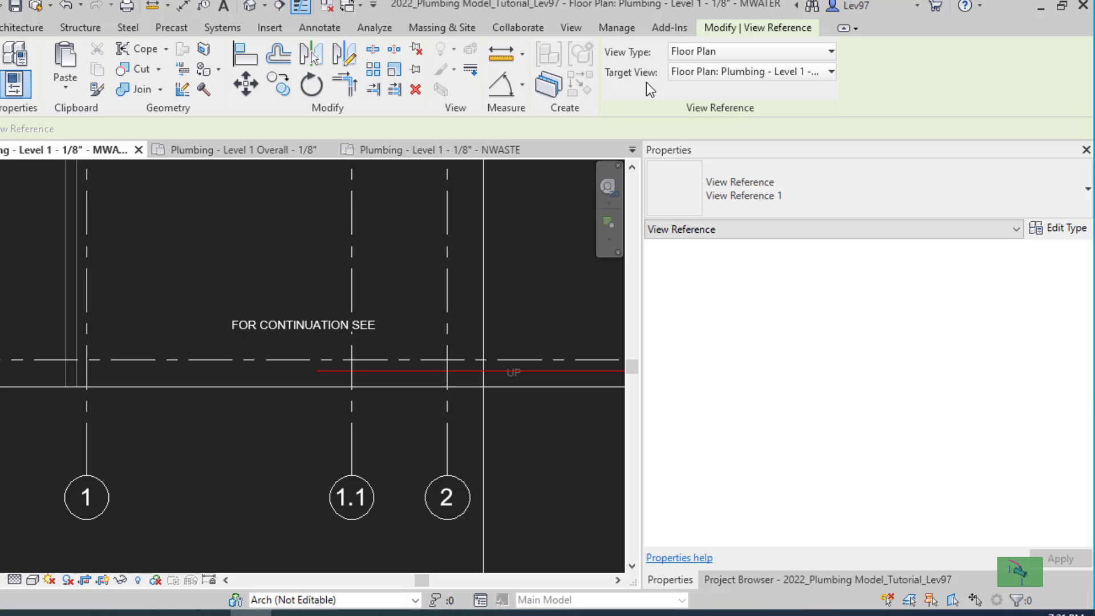
left_click(831, 71)
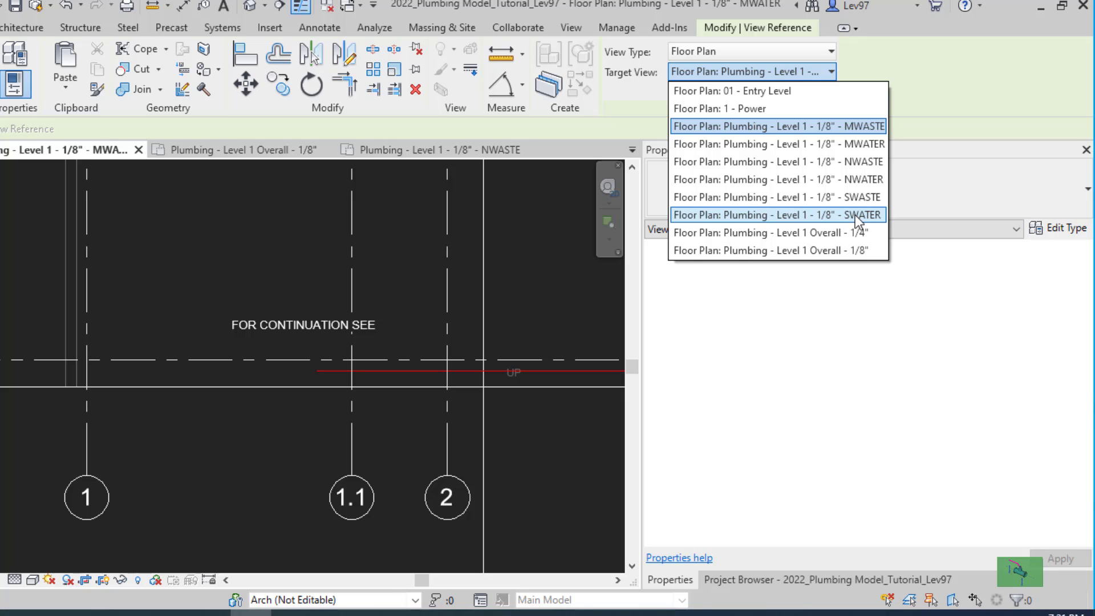
left_click(855, 217)
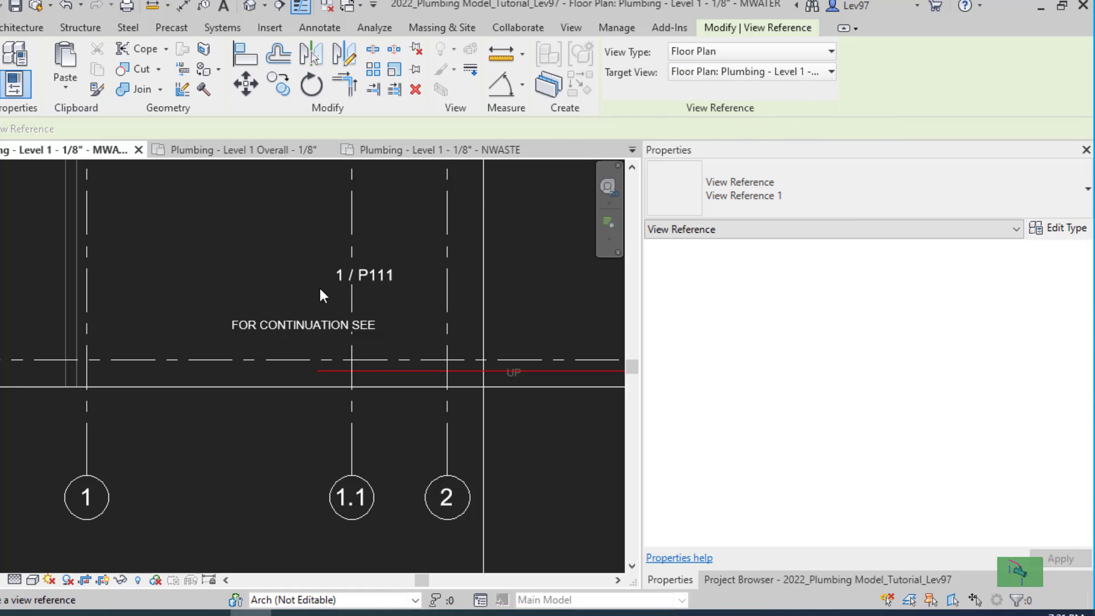
scroll(274, 362, "up", 3)
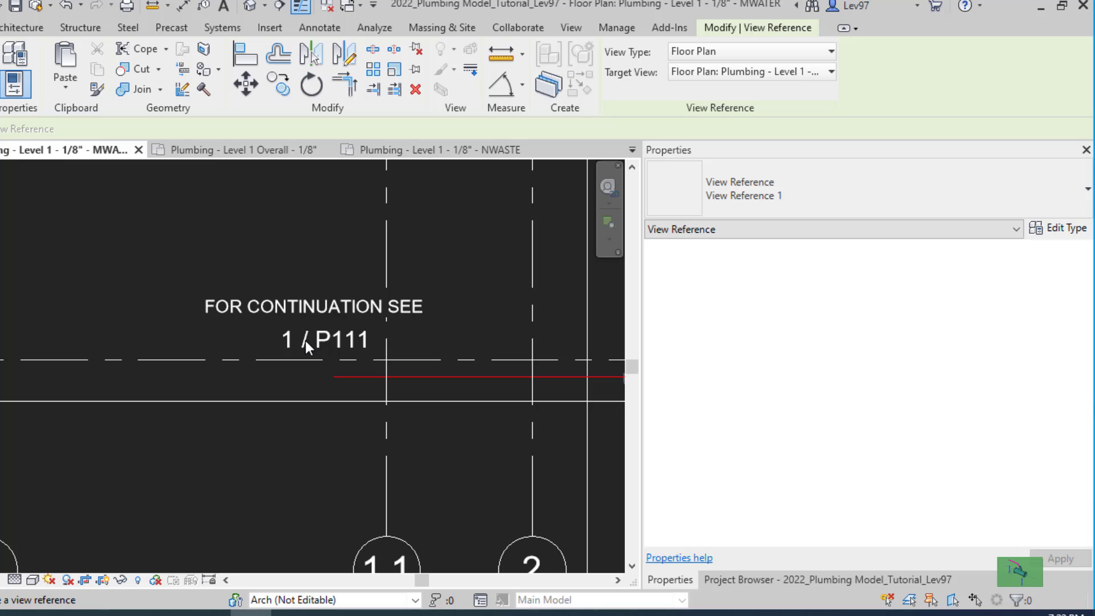
left_click_drag(306, 340, 217, 242)
key("Escape")
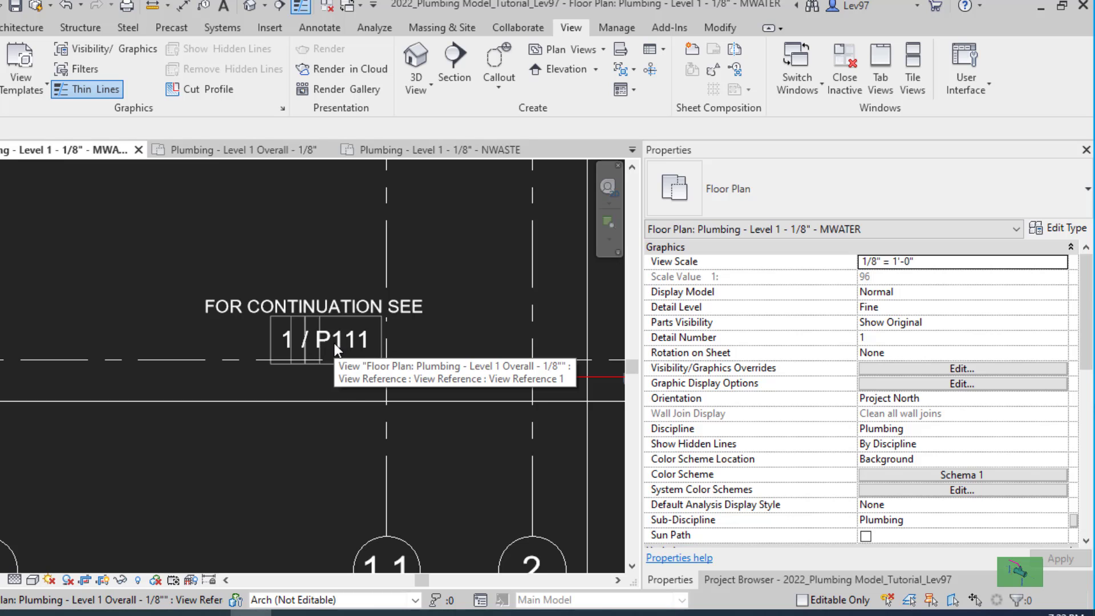
Step: Expand sheet P111 - LEVEL- 1 (1/8) - SOUTH among the project's sheets and open it
left_click(716, 580)
scroll(831, 351, "down", 4)
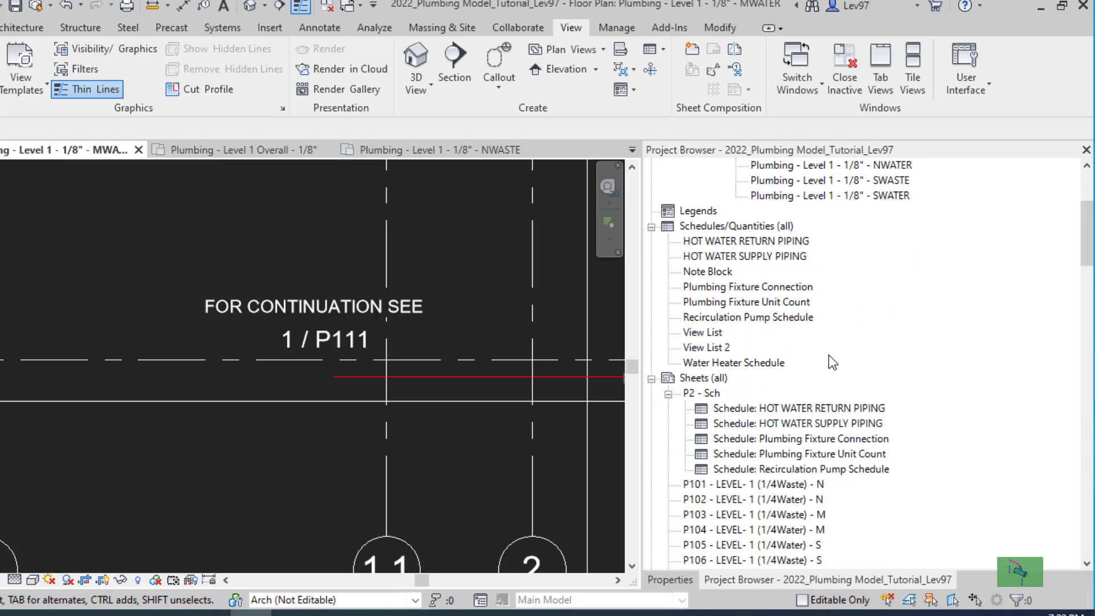
scroll(830, 356, "down", 5)
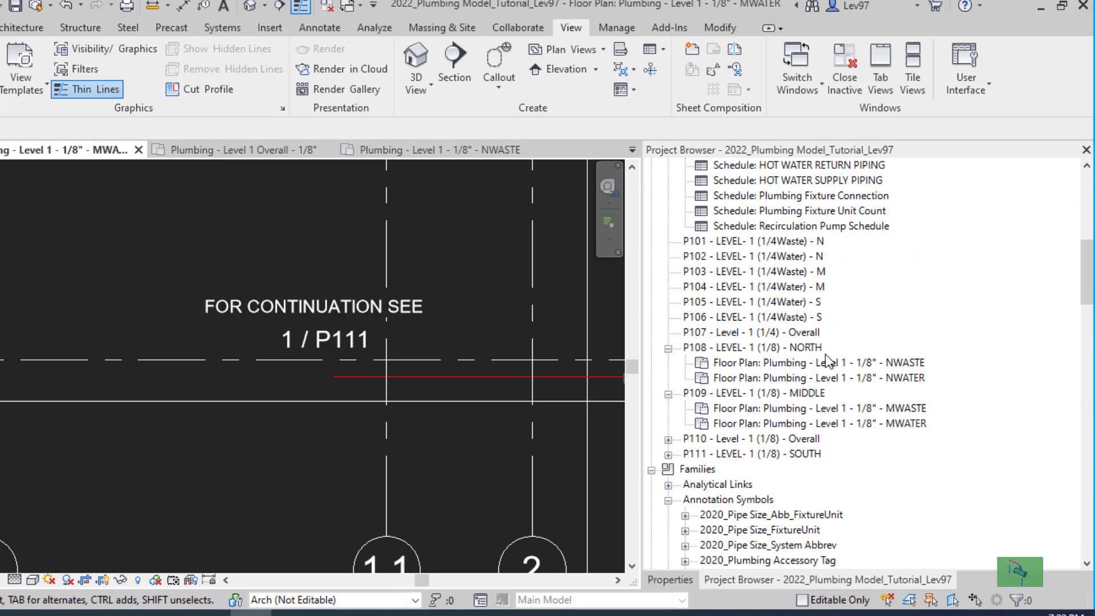
scroll(827, 359, "down", 1)
left_click(668, 439)
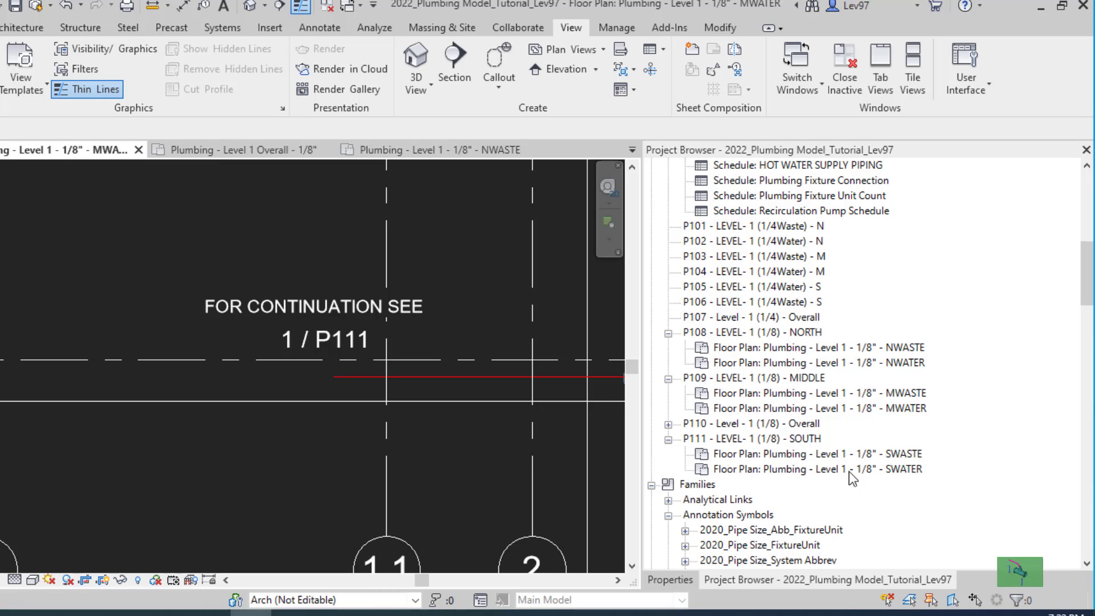
double_click(729, 438)
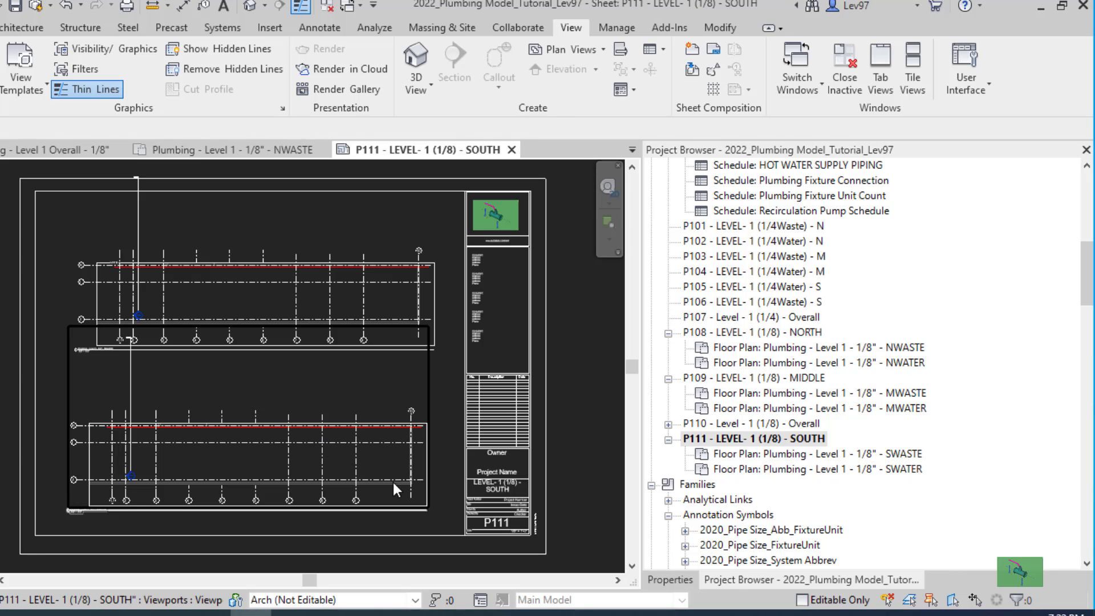
Step: Read the detail number and view title of the SWASTE viewport on sheet P111
middle_click_drag(235, 446, 306, 447)
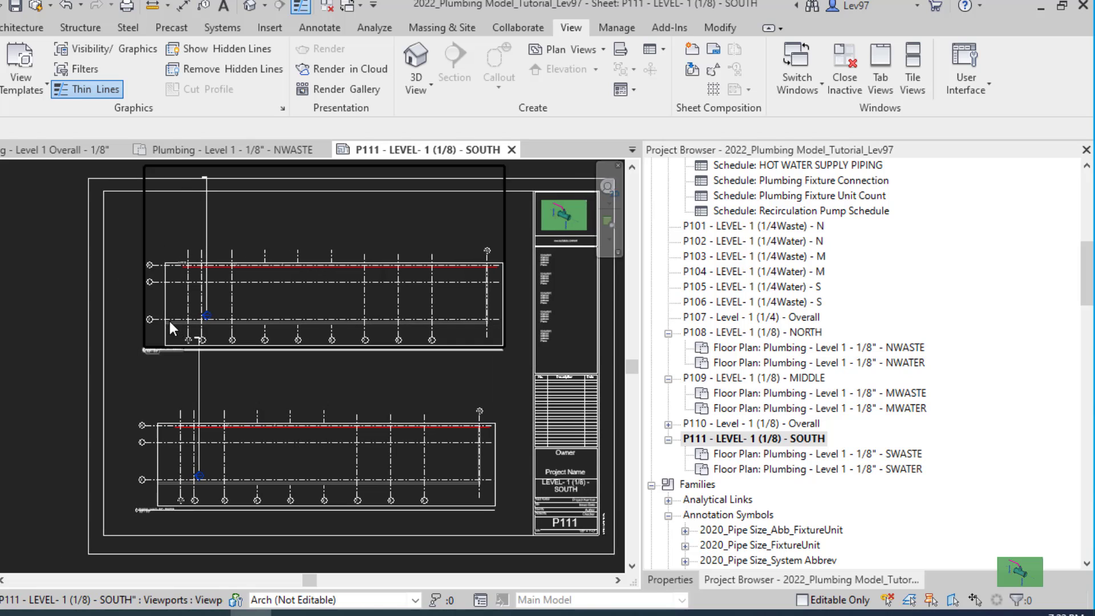
scroll(171, 324, "up", 3)
scroll(153, 374, "up", 4)
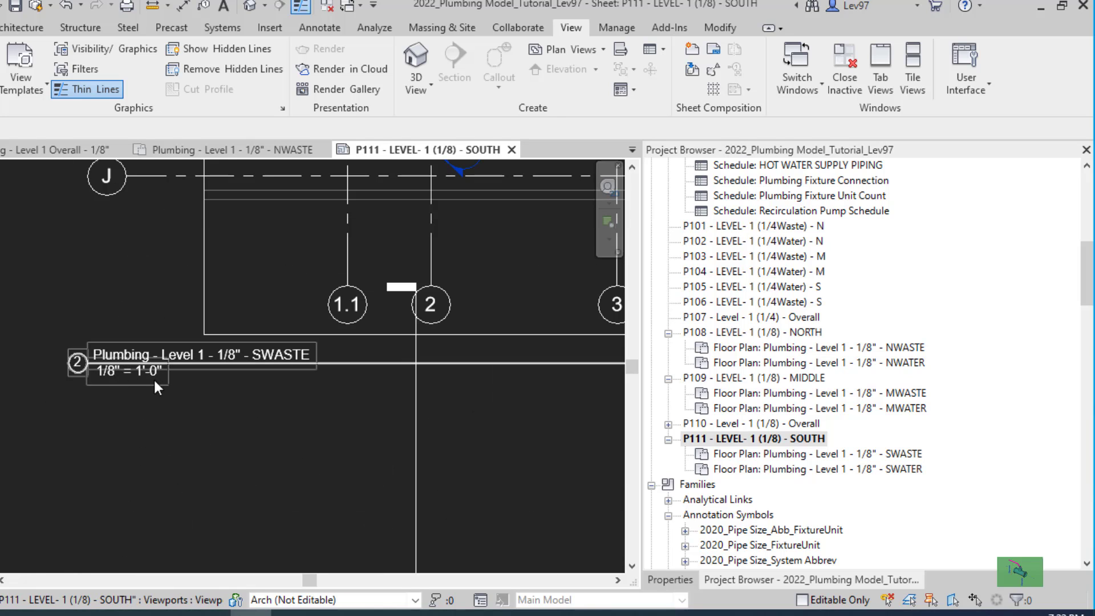
scroll(261, 391, "down", 4)
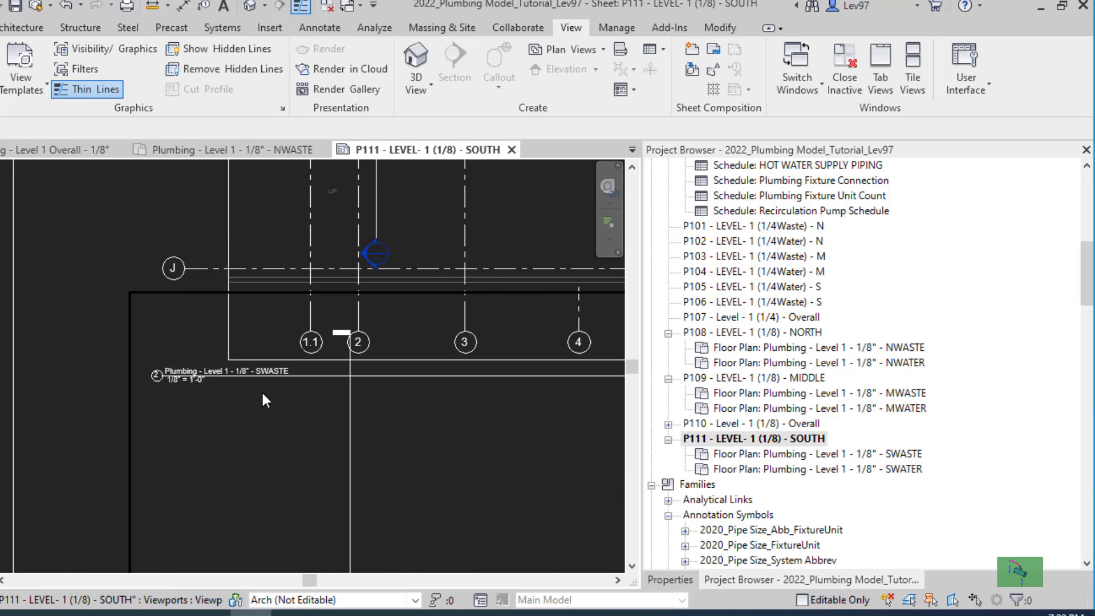
scroll(302, 399, "down", 5)
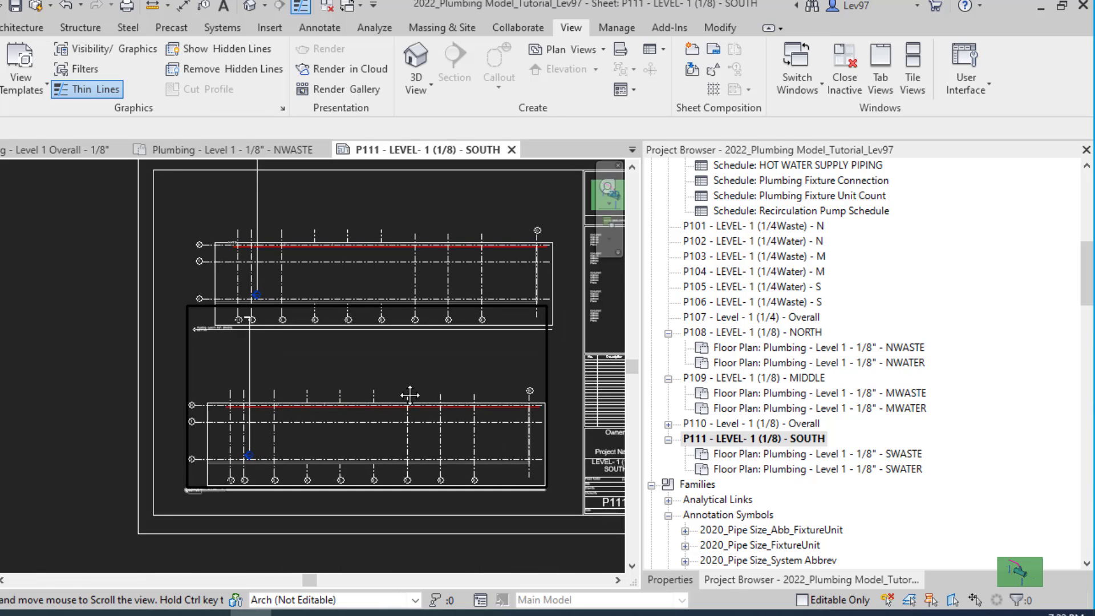
scroll(268, 370, "up", 5)
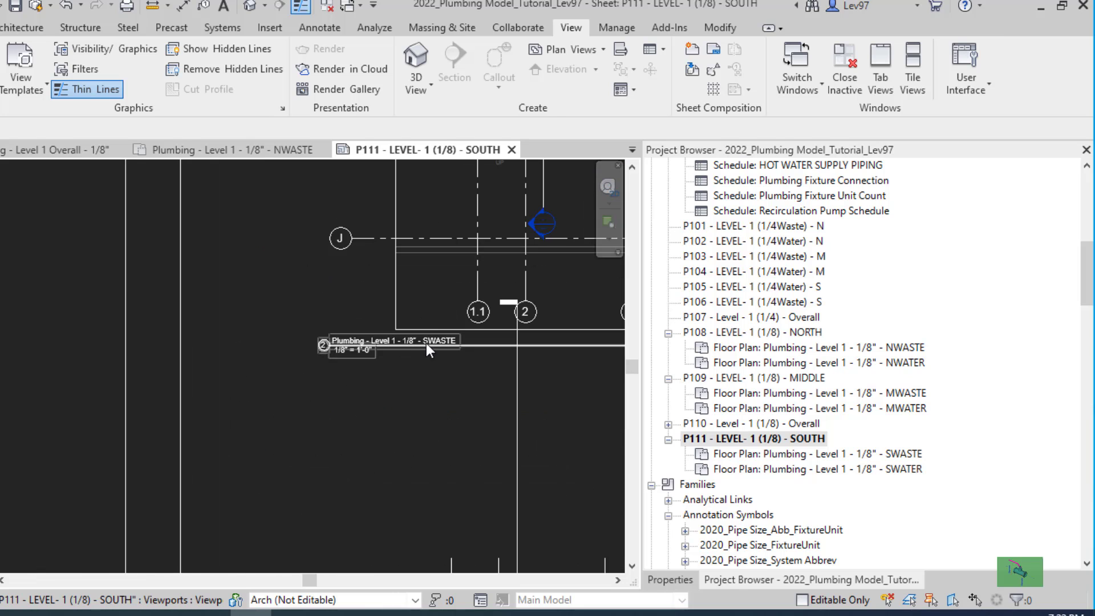
scroll(433, 344, "up", 2)
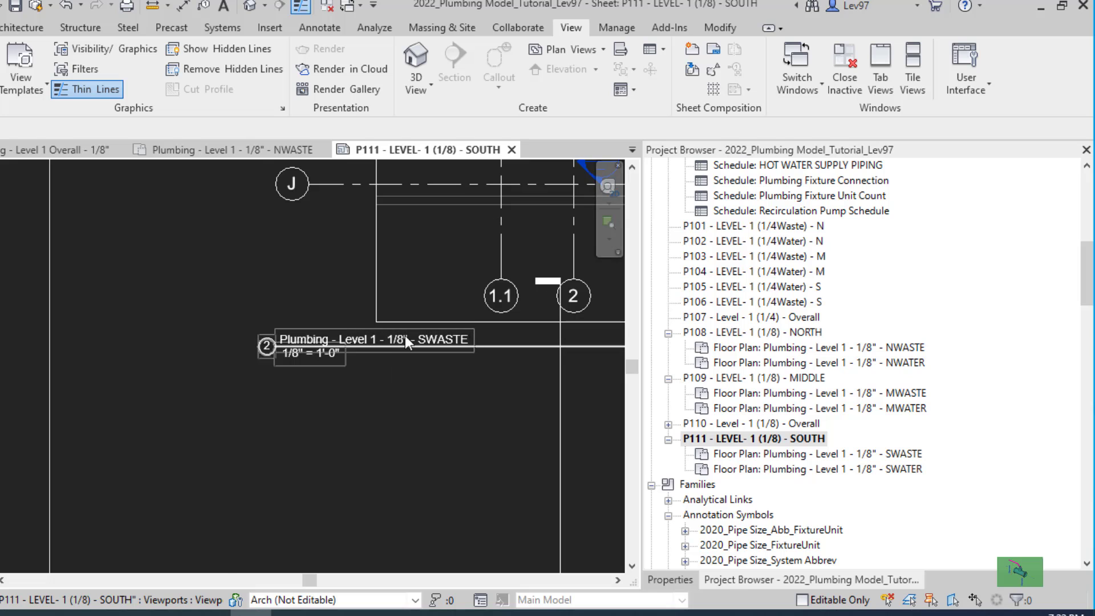
Step: Check the SWATER viewport's detail number and title, and the sheet number in the title block
scroll(415, 365, "down", 3)
middle_click_drag(416, 379, 384, 234)
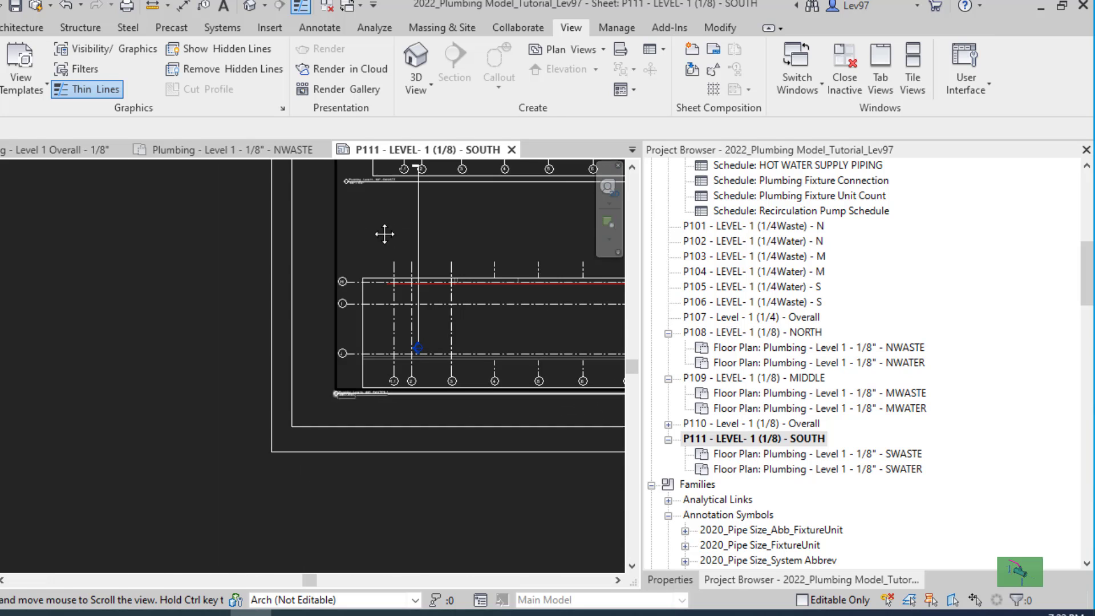
scroll(335, 400, "up", 6)
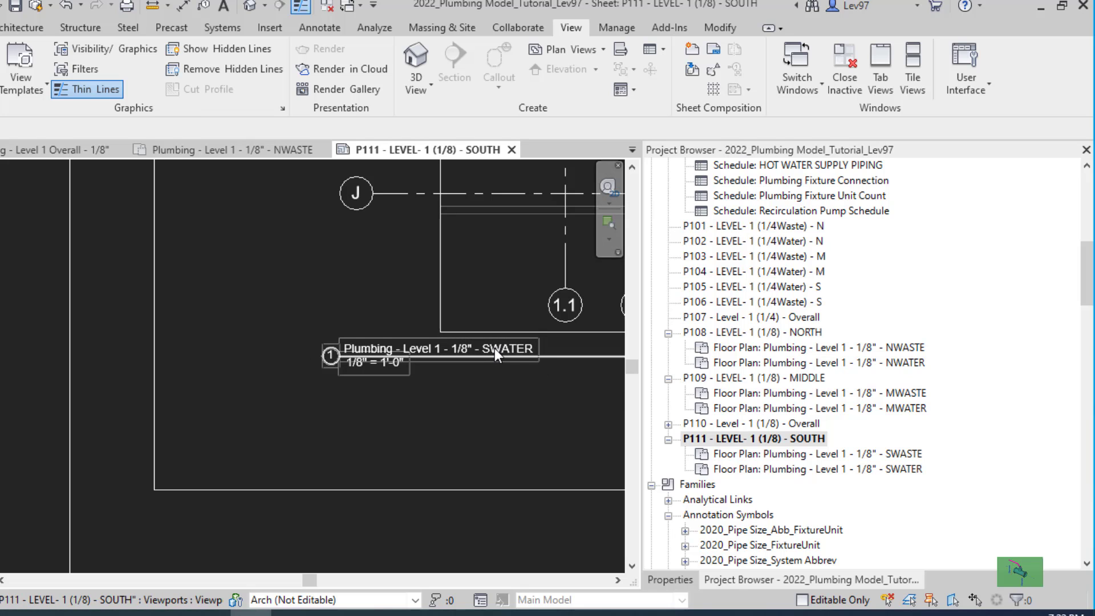
scroll(361, 355, "down", 3)
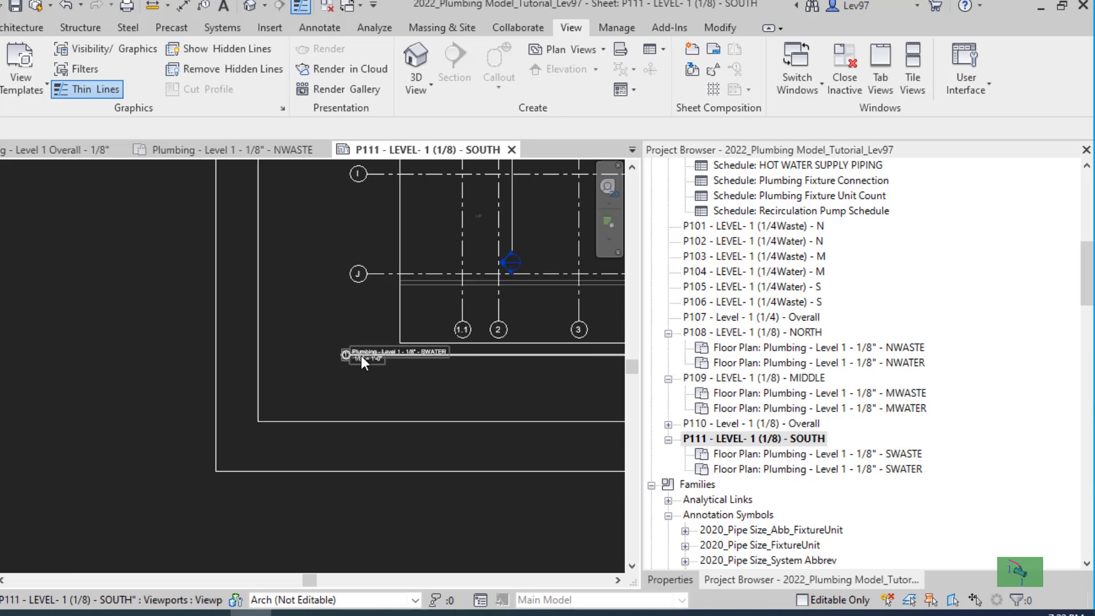
scroll(361, 356, "down", 1)
middle_click_drag(498, 383, 38, 346)
middle_click_drag(323, 357, 53, 349)
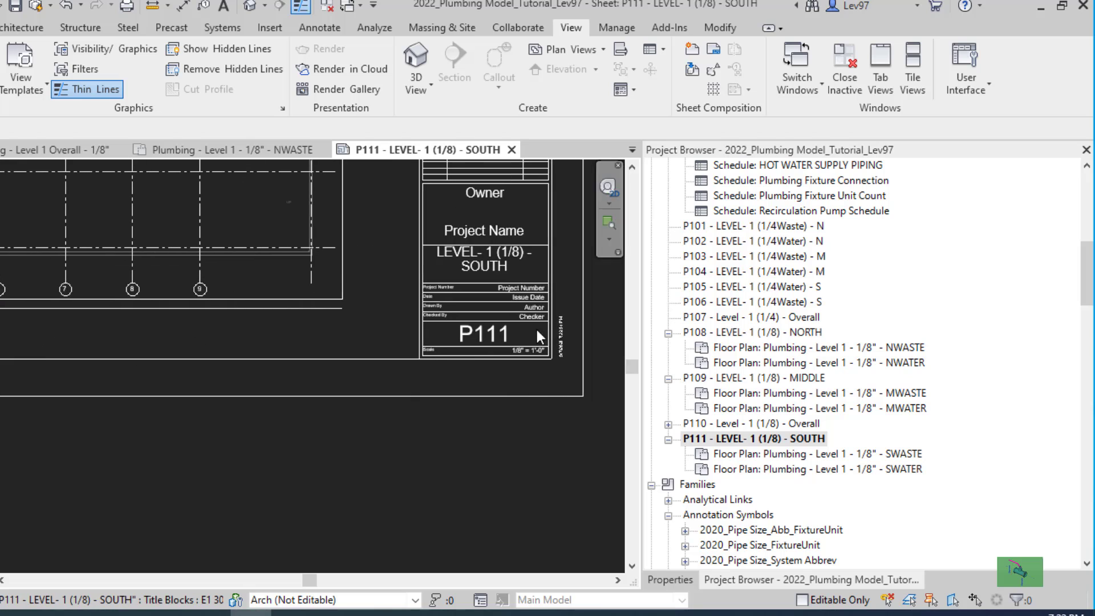
left_click(548, 291)
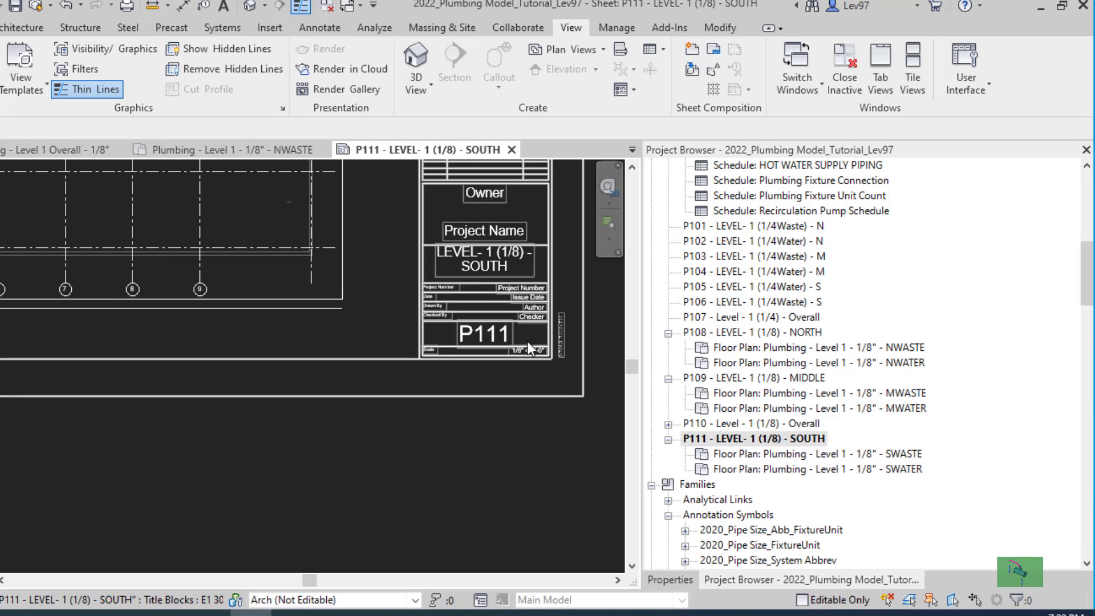
Step: Close sheet P111 and check the continuation note and view reference near grid H in the MWATER view
left_click(513, 150)
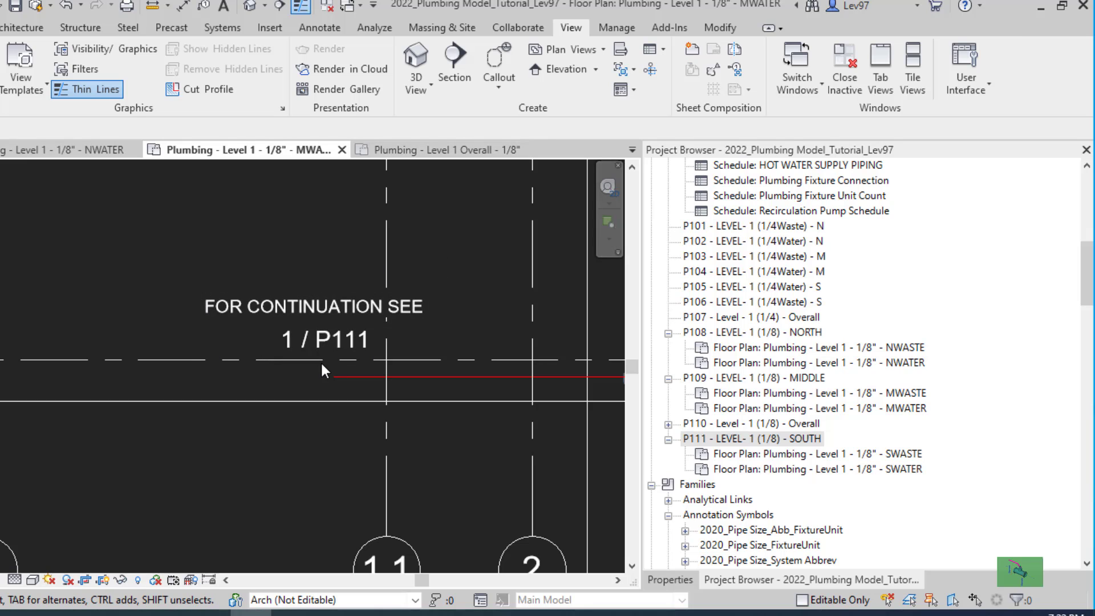
left_click(1090, 290)
scroll(267, 266, "down", 2)
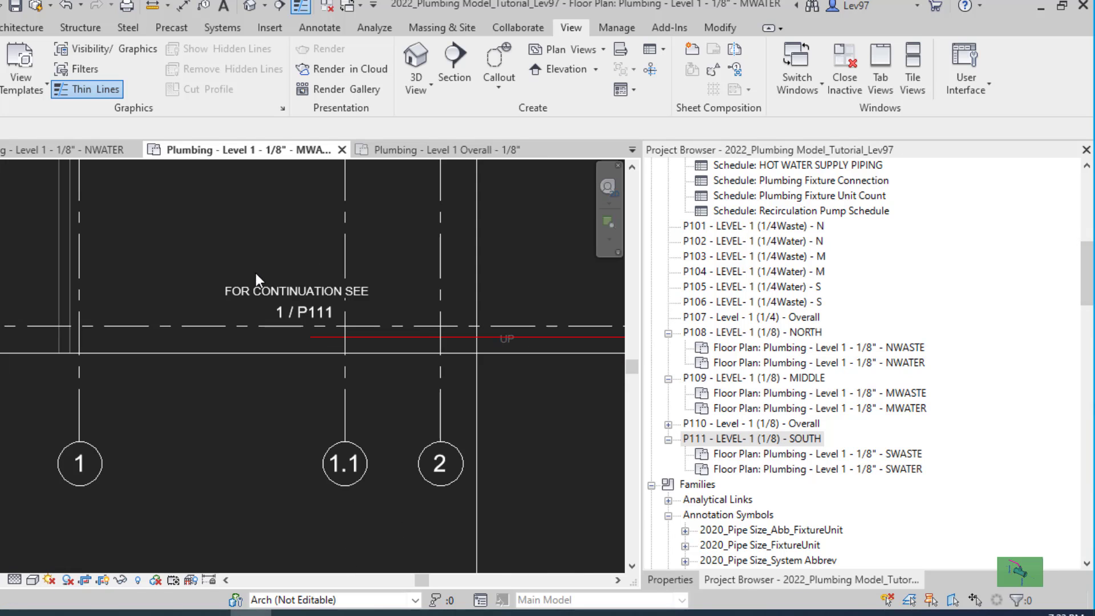
middle_click_drag(297, 285, 246, 350)
scroll(246, 350, "up", 1)
scroll(318, 332, "down", 2)
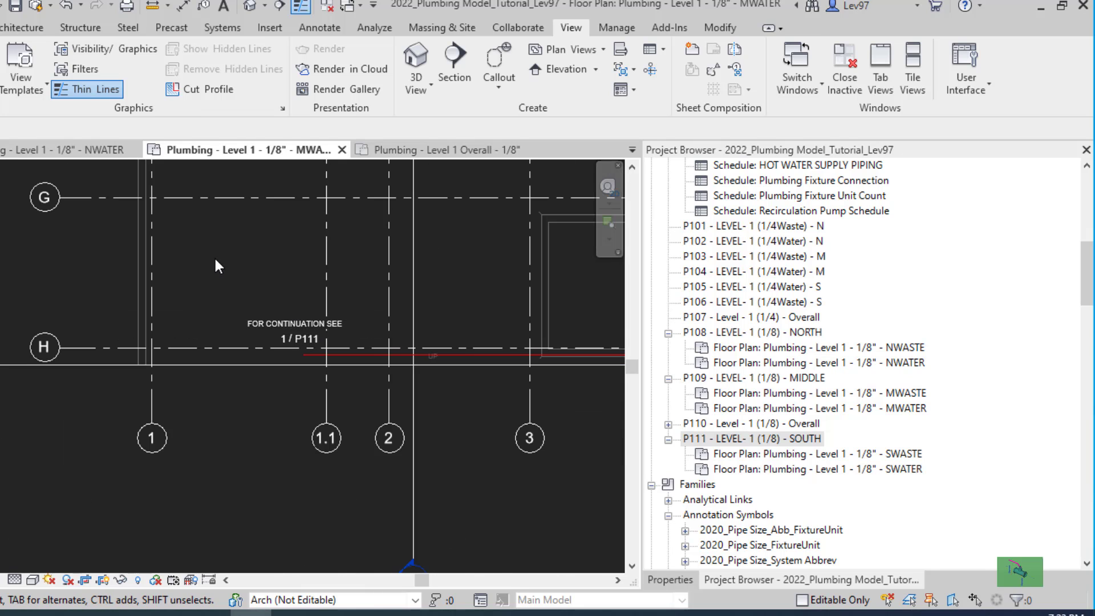
Step: Switch to the Plumbing - Level 1 Overall - 1/8" view and inspect its continuation note and view reference near grid H
left_click(439, 150)
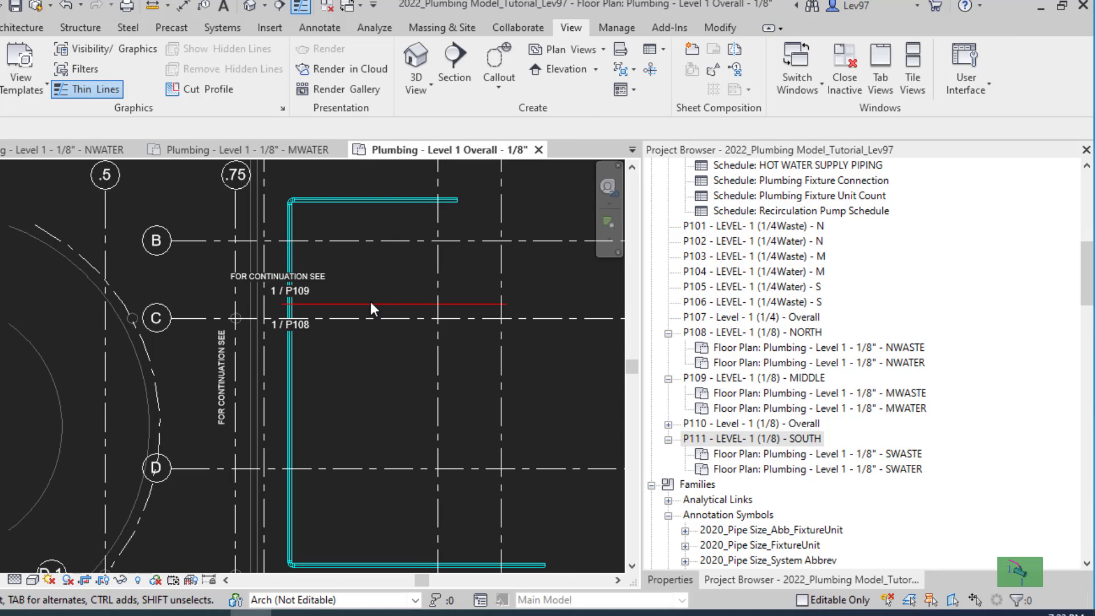
scroll(369, 299, "down", 2)
middle_click_drag(358, 384, 353, 129)
middle_click_drag(370, 419, 314, 371)
scroll(314, 371, "up", 3)
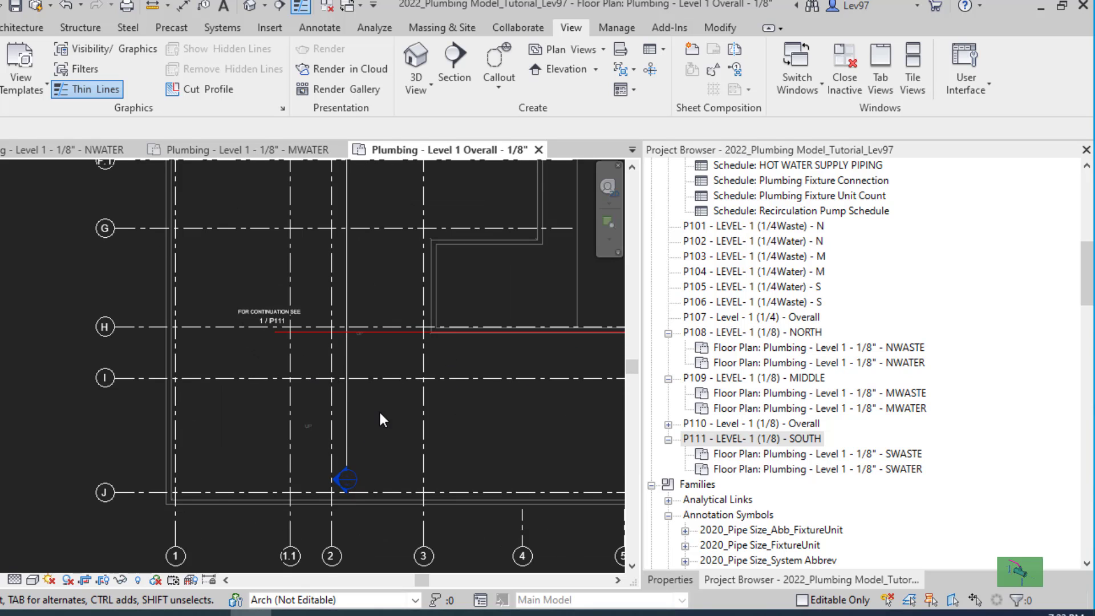
scroll(379, 411, "down", 2)
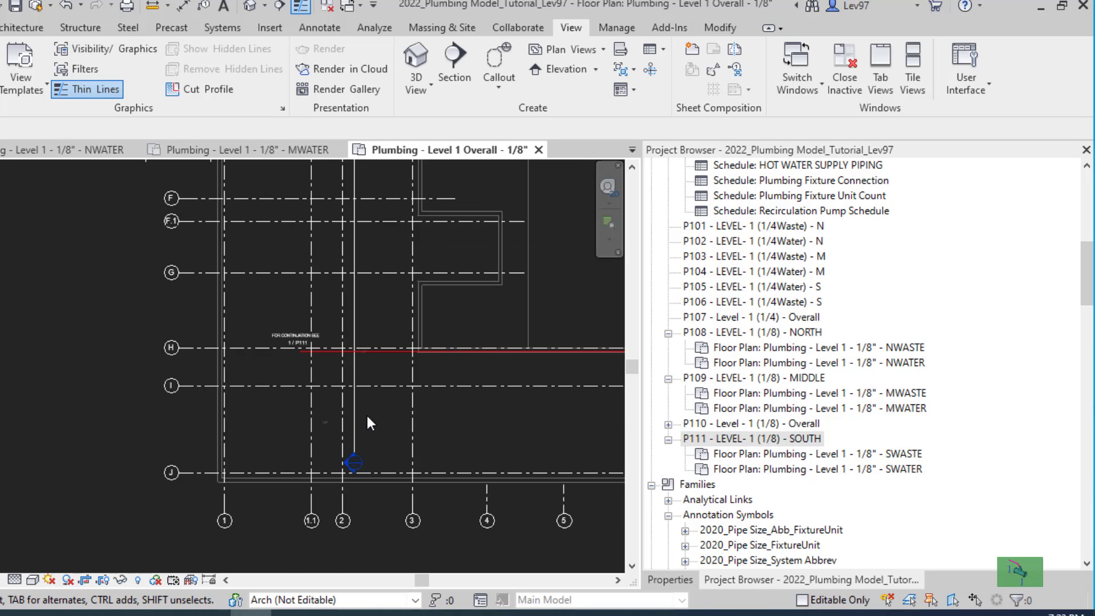
scroll(368, 414, "up", 3)
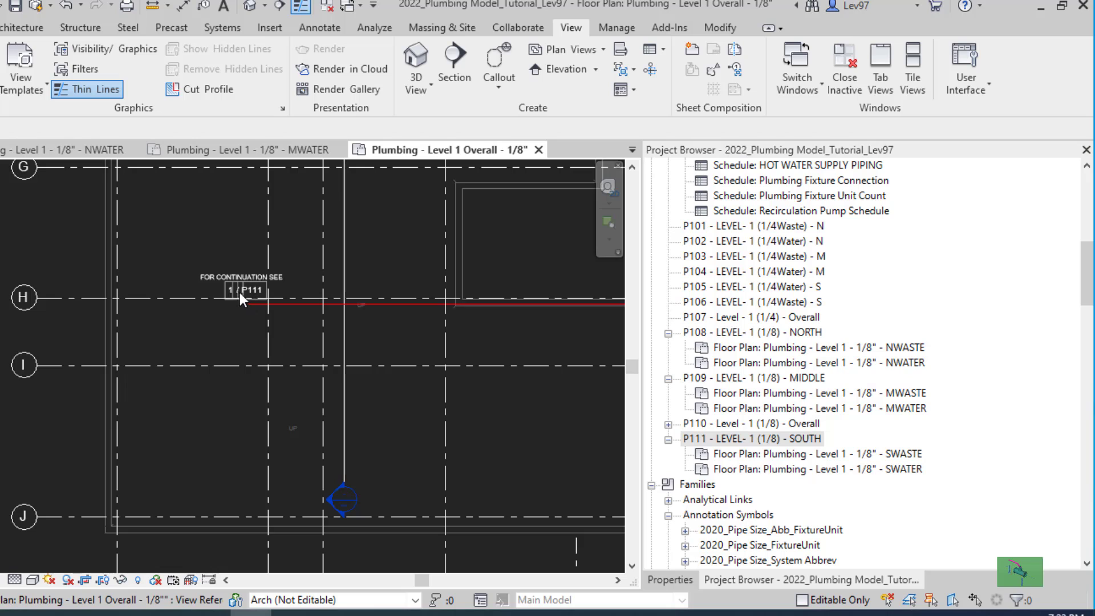
scroll(246, 291, "up", 3)
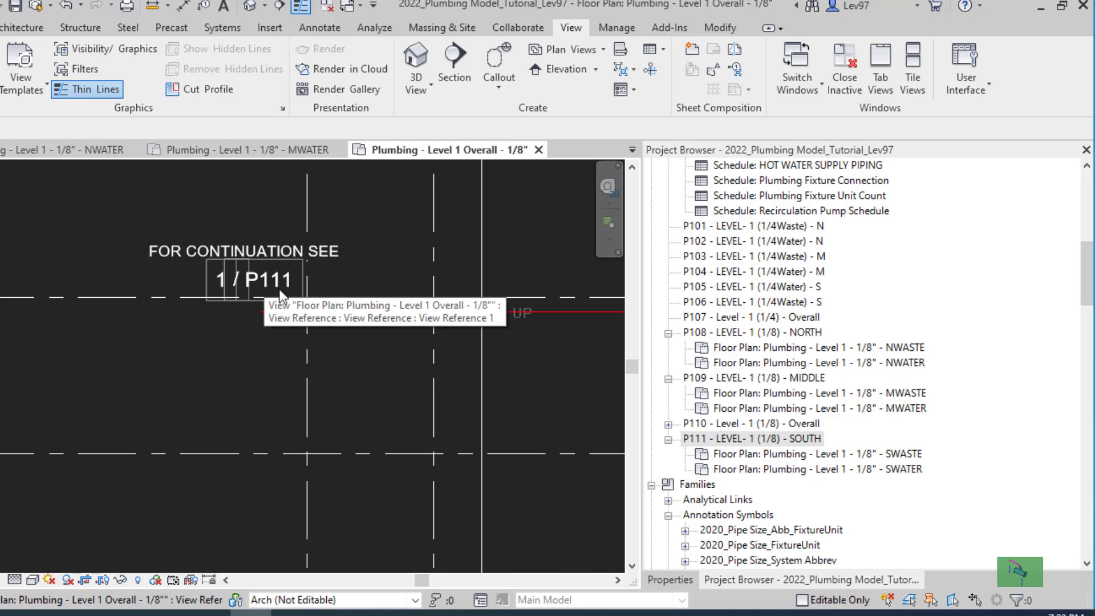
Step: Clear the save reminder, locate the SWATER floor plan under sheet P111 and view its area around grid H before closing it
mouse_move(1090, 288)
left_mouse_down()
mouse_move(1091, 219)
mouse_move(1092, 490)
left_mouse_up()
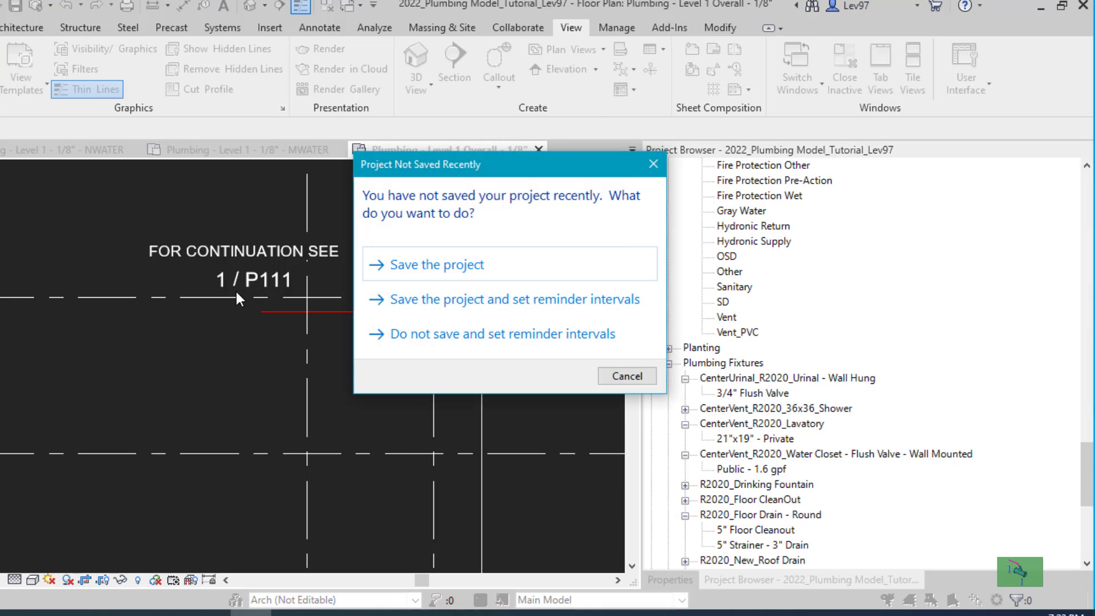
left_click(367, 301)
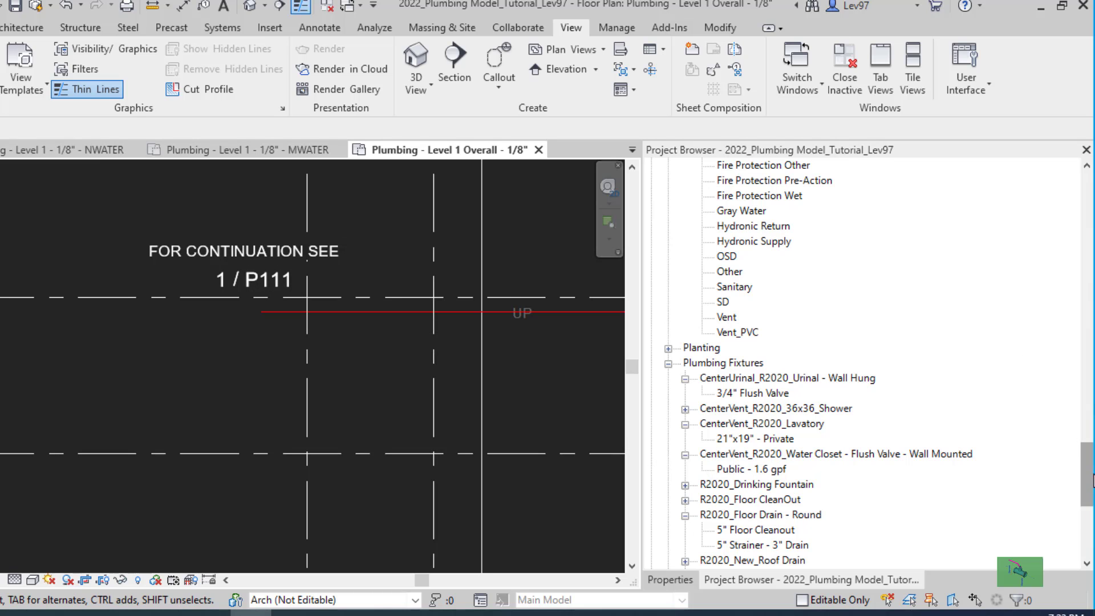
left_click_drag(1085, 471, 1087, 503)
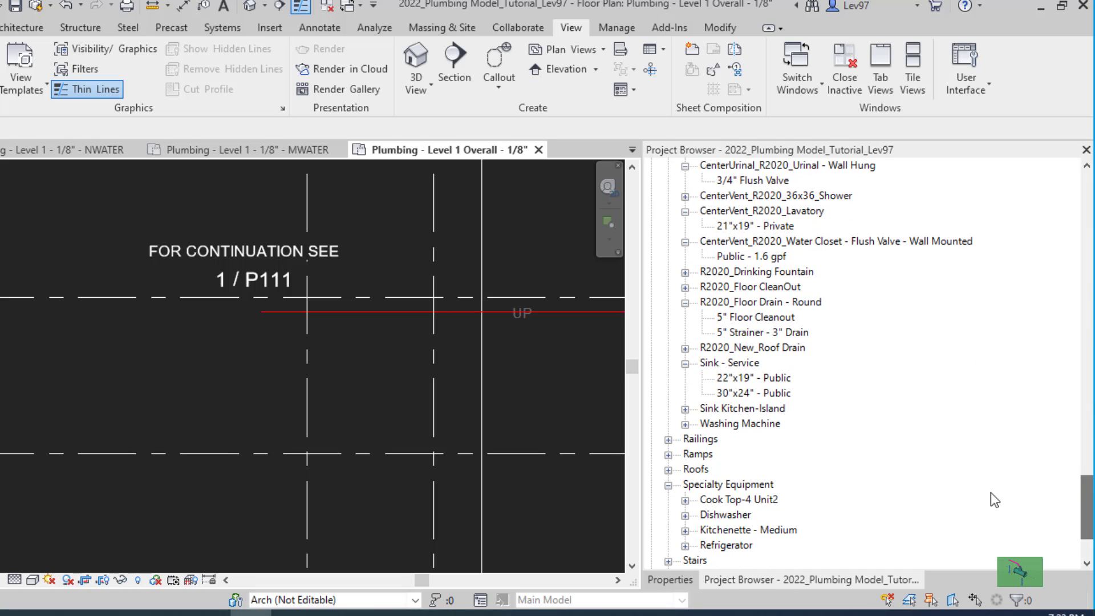
left_click(668, 470)
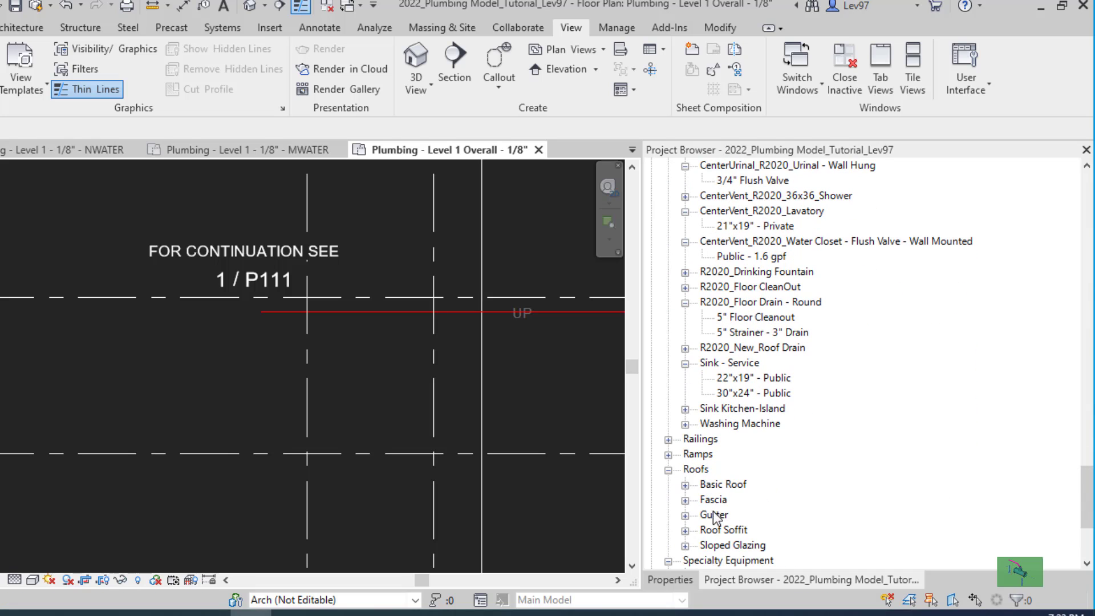
scroll(804, 498, "up", 10)
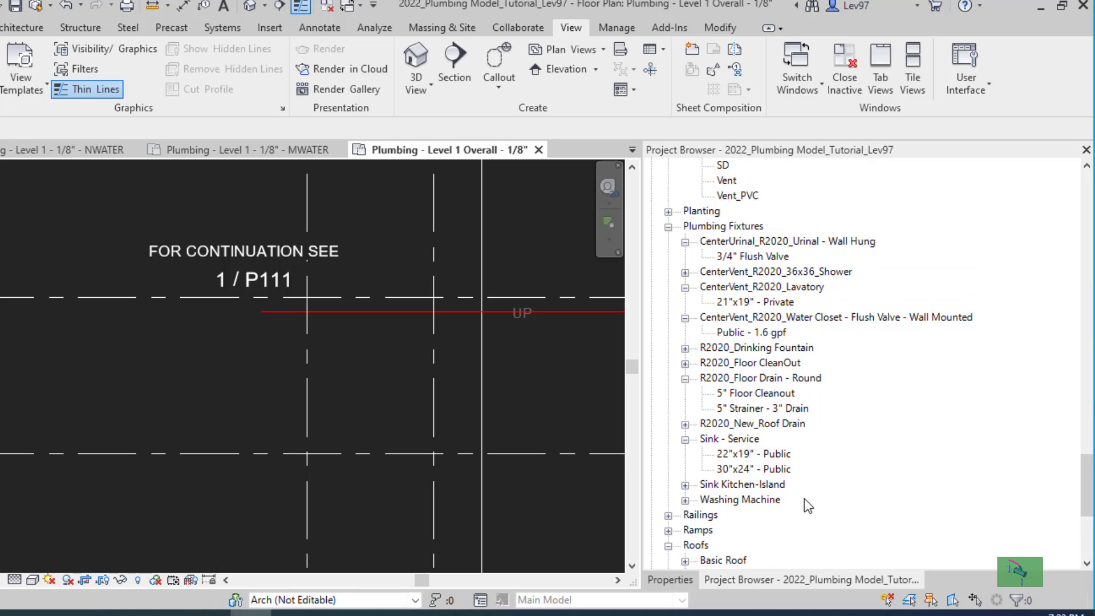
scroll(805, 448, "up", 5)
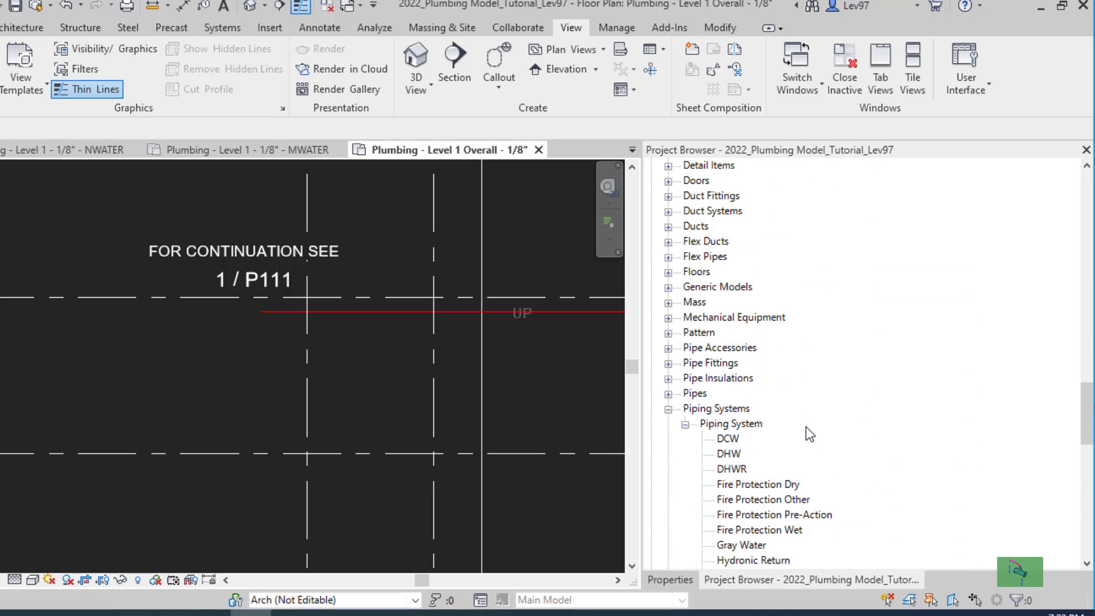
mouse_move(1082, 422)
left_mouse_down()
mouse_move(1073, 294)
mouse_move(1074, 310)
left_mouse_up()
scroll(227, 376, "down", 5)
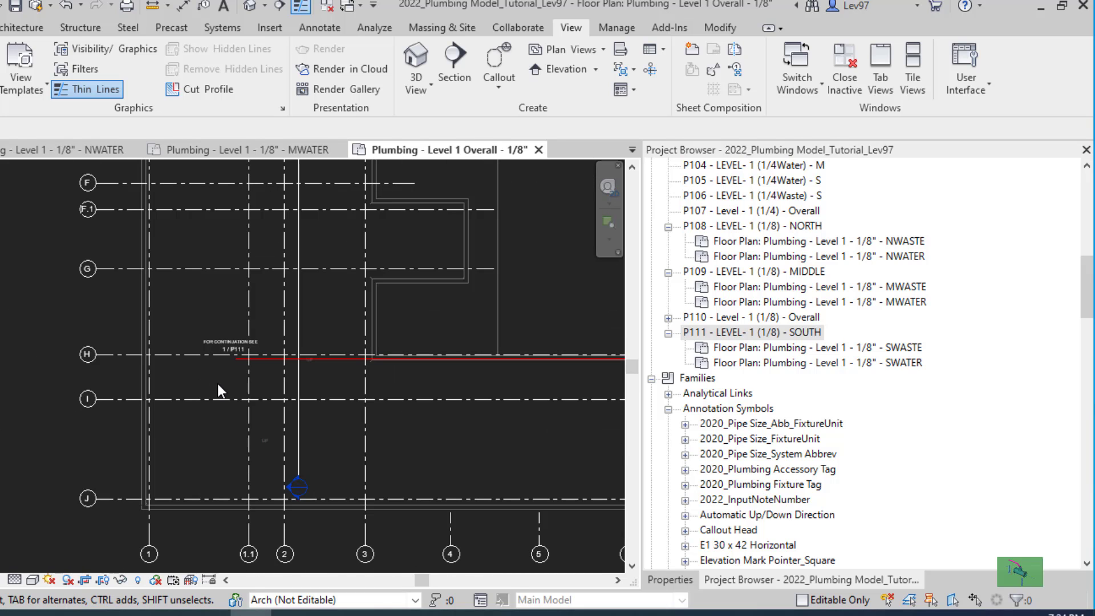
double_click(746, 362)
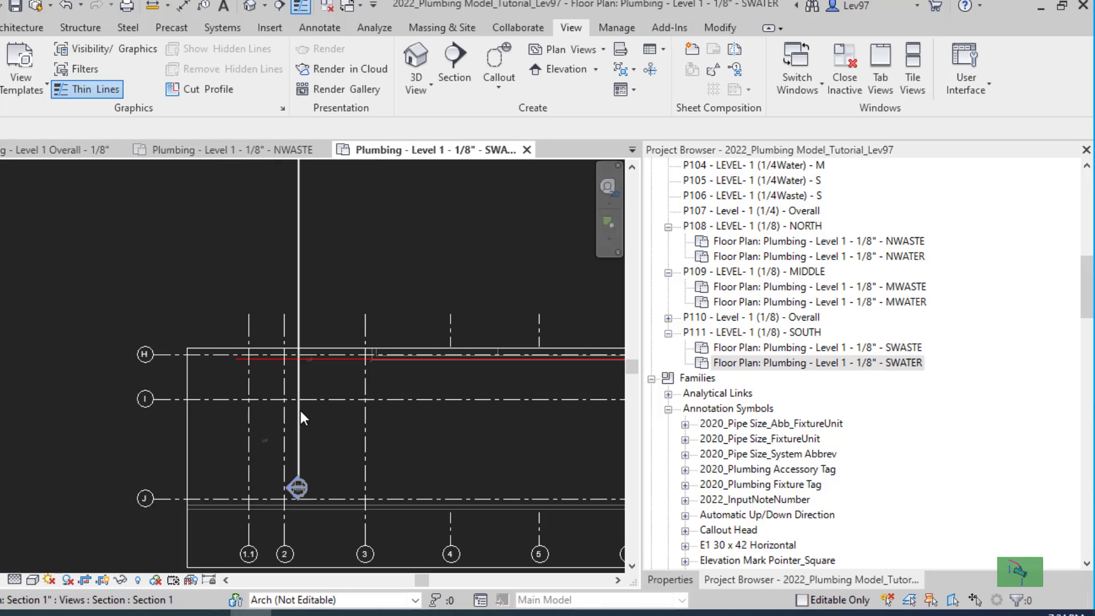
left_click(527, 150)
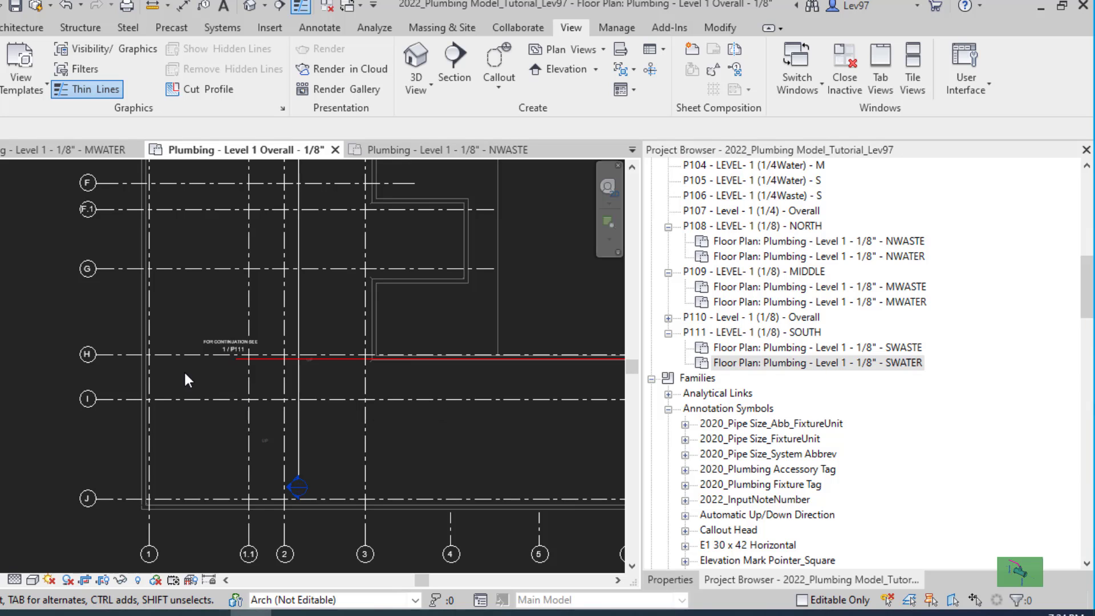
Step: Examine the view reference beneath the FOR CONTINUATION SEE note and the adjoining matchline in the Level 1 Overall view
scroll(274, 399, "up", 5)
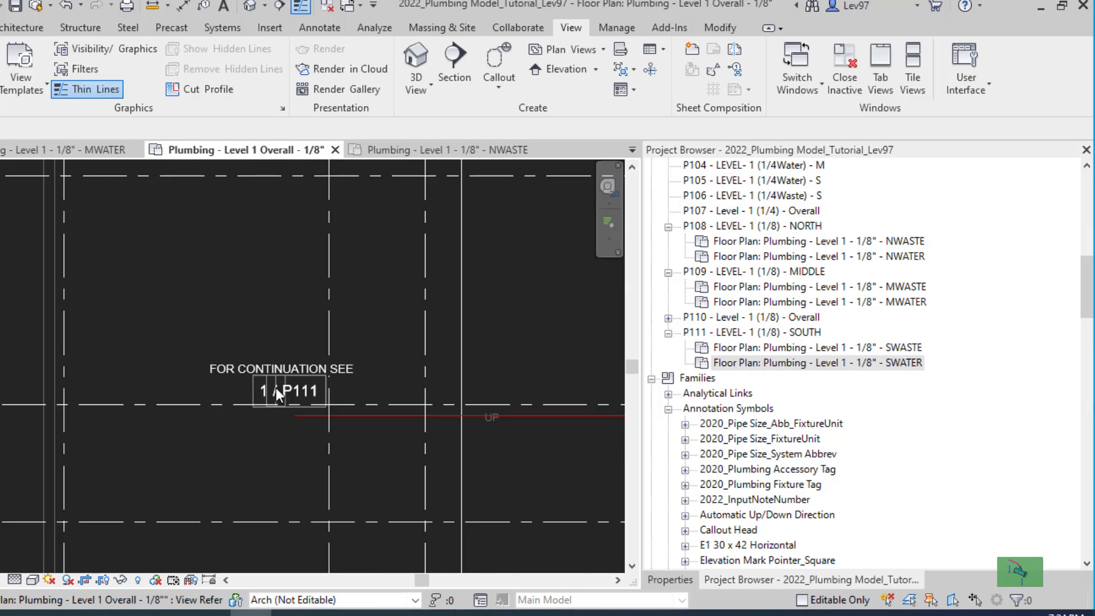
scroll(280, 365, "down", 3)
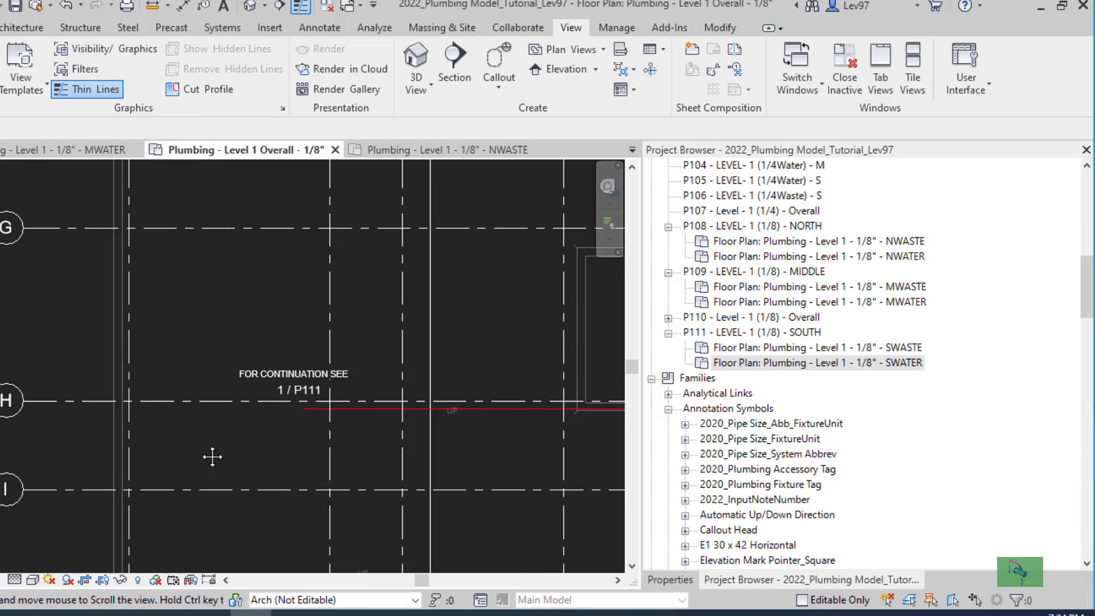
scroll(302, 358, "up", 1)
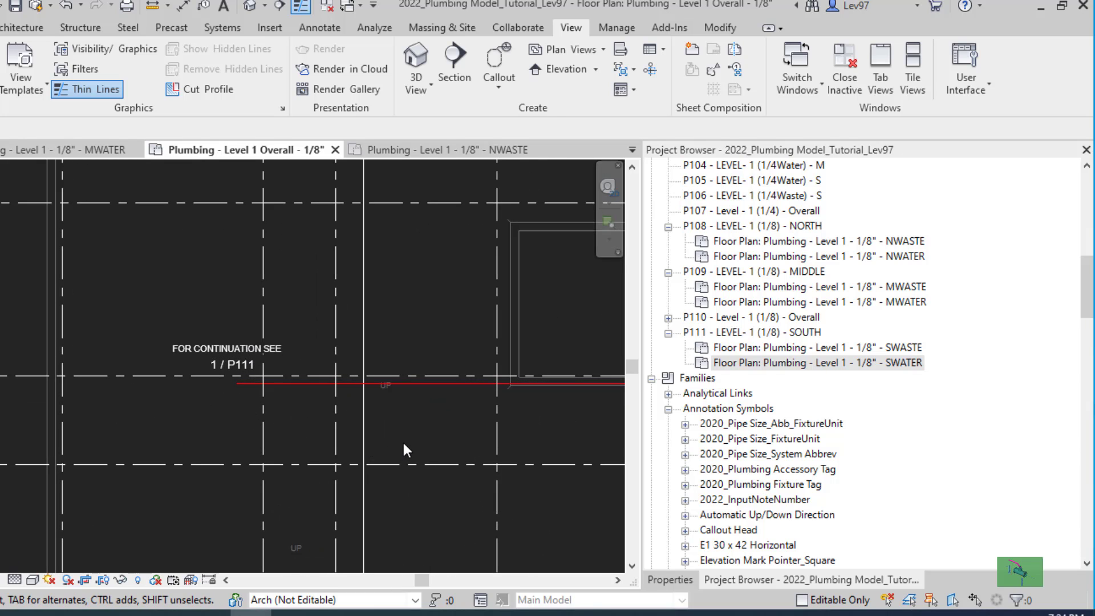
middle_click_drag(402, 442, 343, 447)
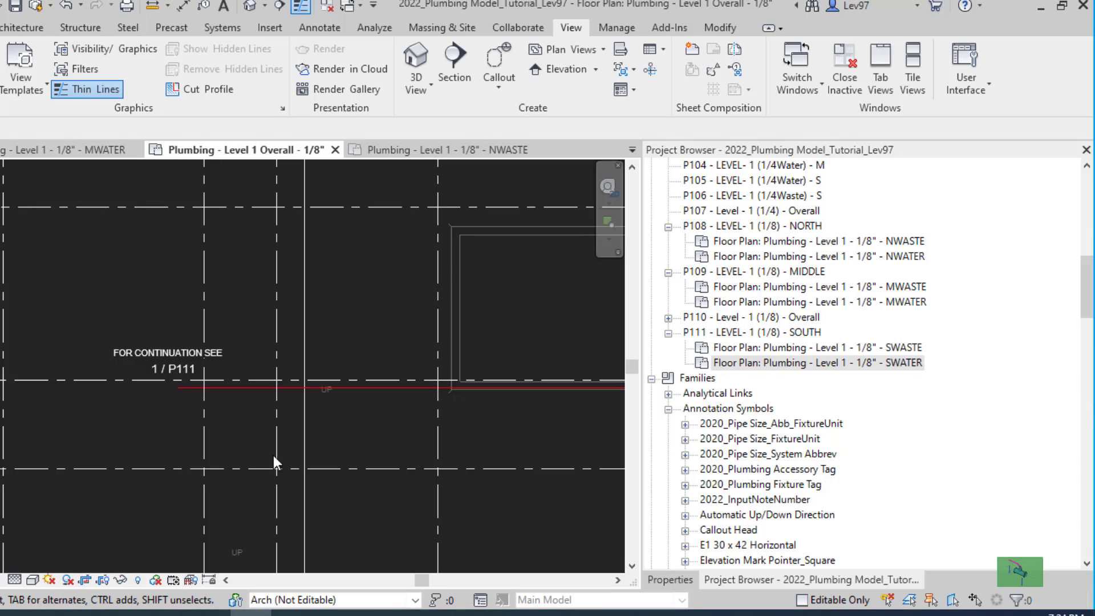
scroll(205, 422, "up", 3)
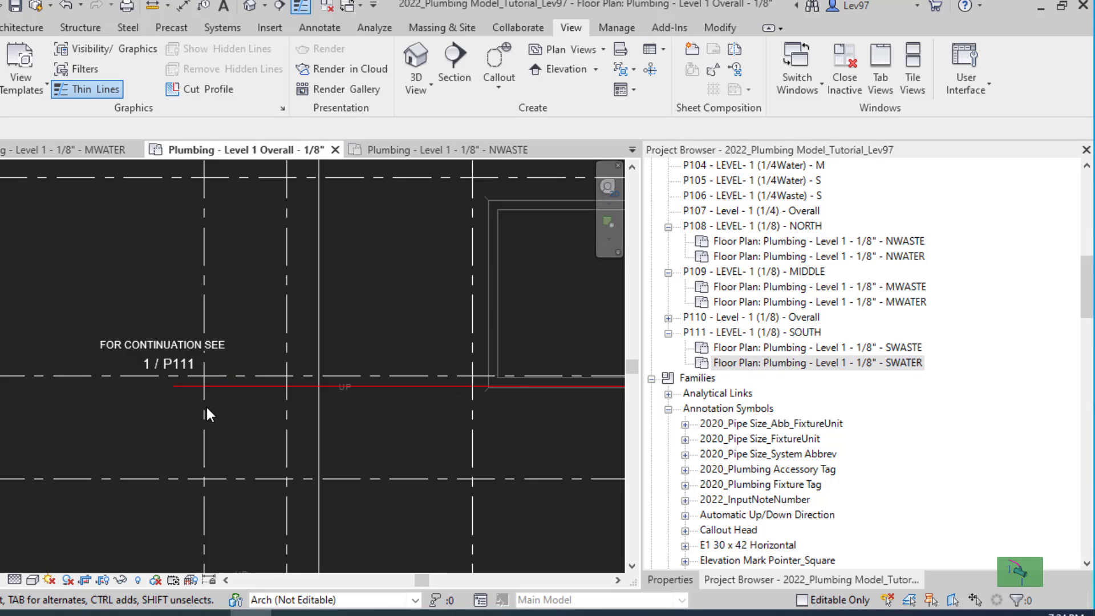
scroll(121, 431, "down", 1)
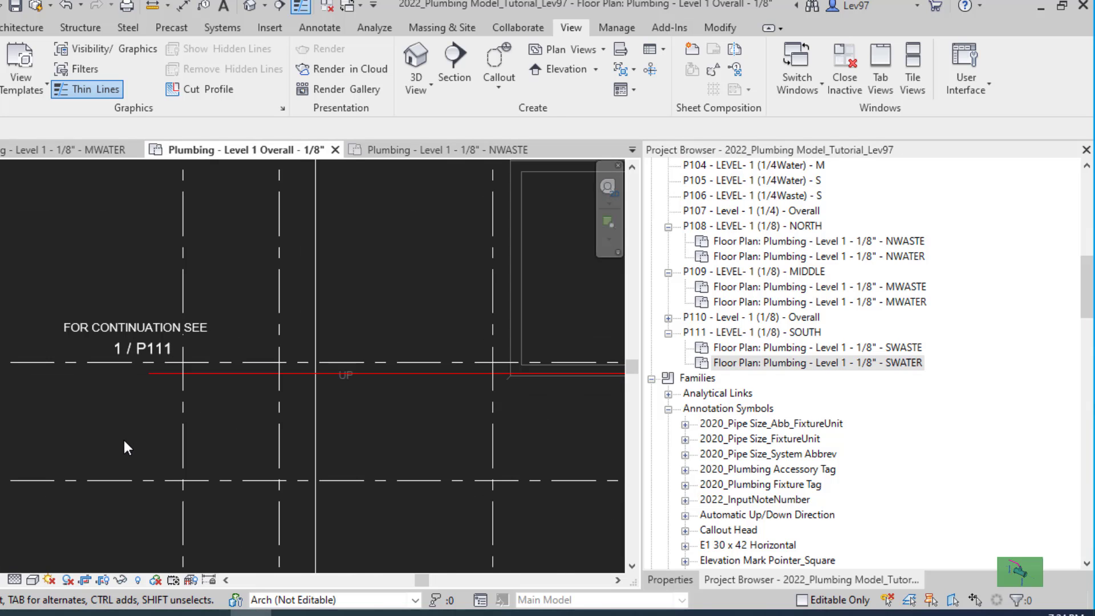
middle_click_drag(160, 445, 312, 431)
scroll(287, 362, "up", 1)
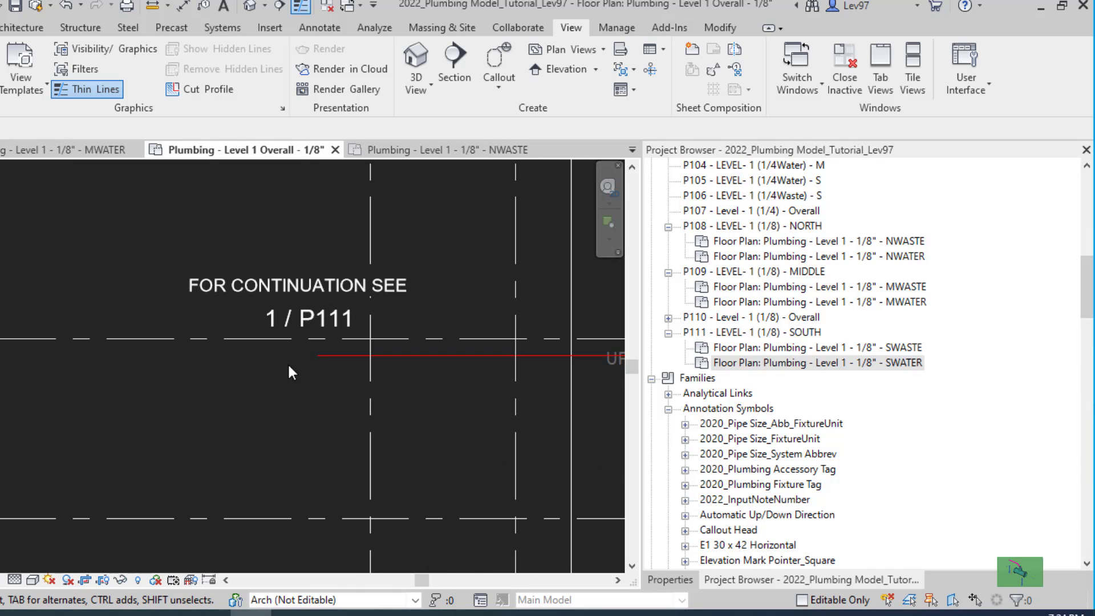
scroll(364, 409, "down", 3)
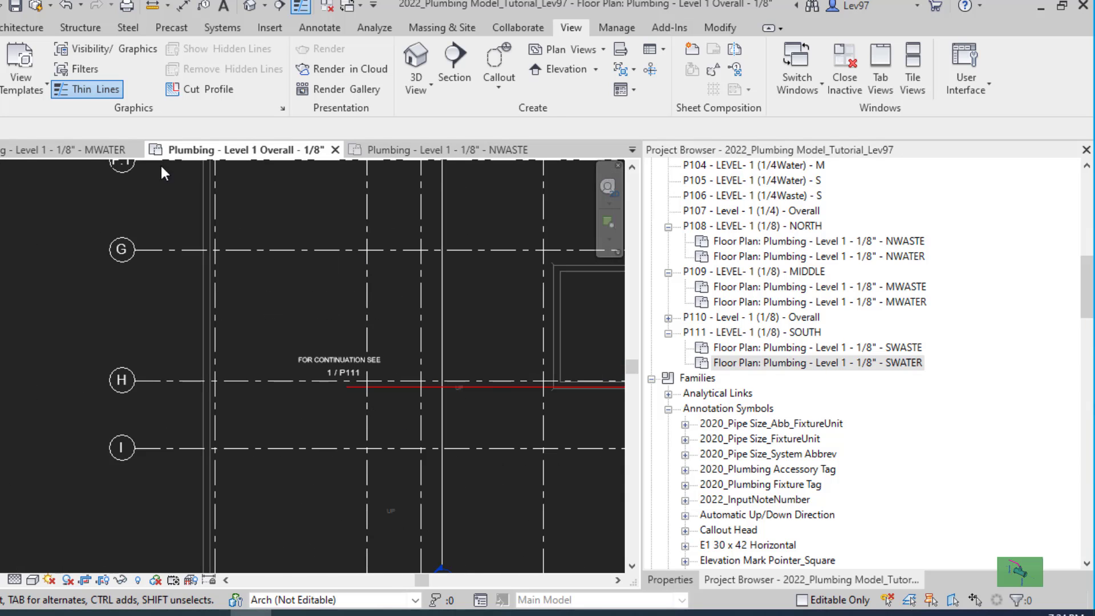
Step: In the MWATER view, move the horizontal cold water pipe near grid E down to between grids G and H
left_click(74, 149)
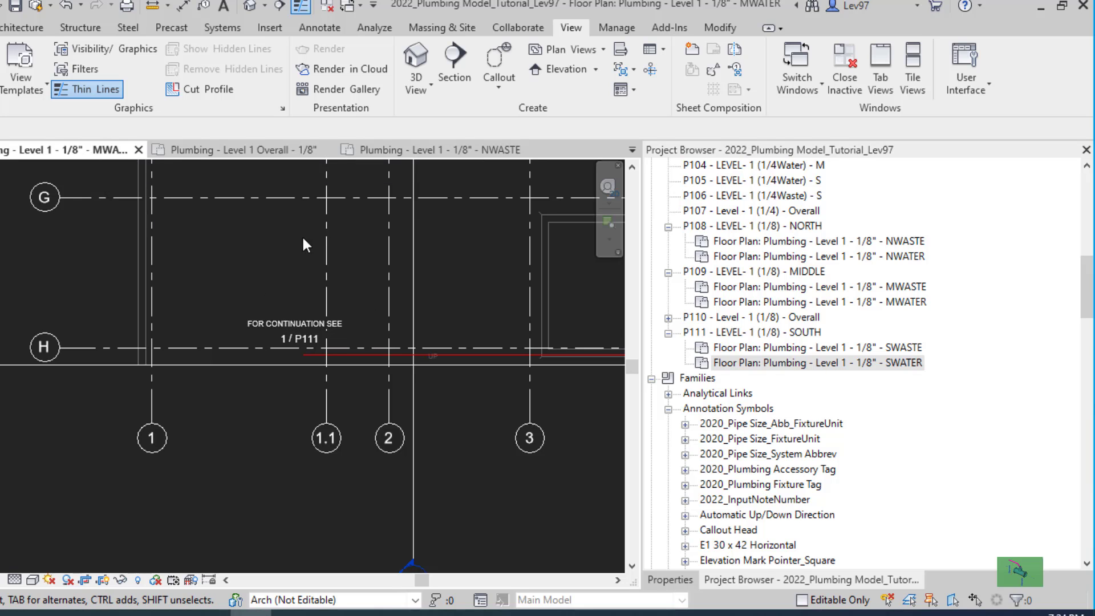
scroll(306, 264, "down", 2)
middle_click_drag(307, 269, 190, 474)
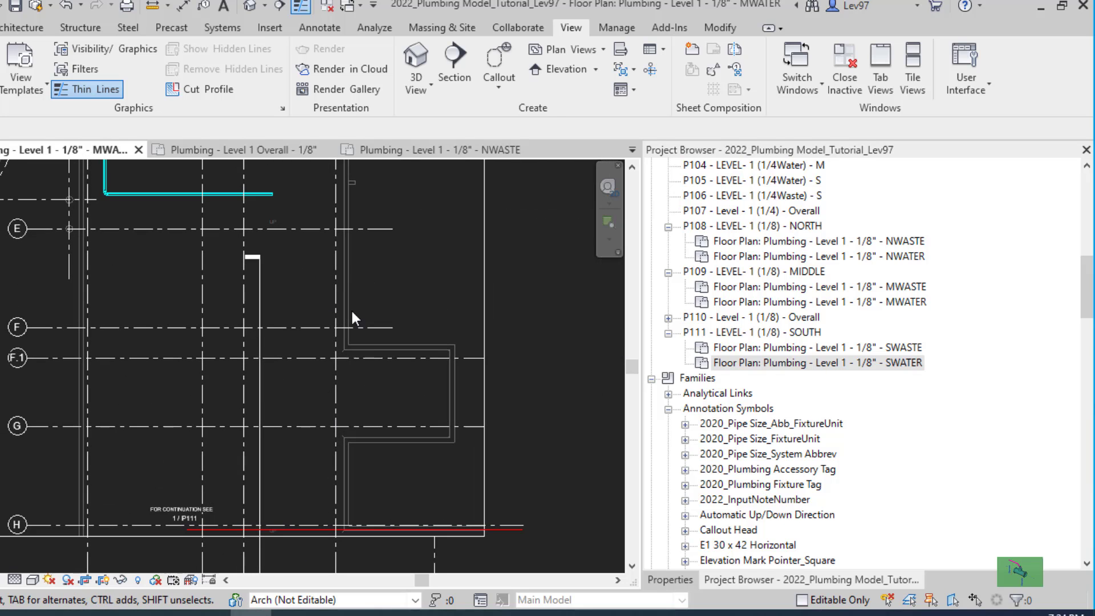
middle_click_drag(152, 327, 269, 357)
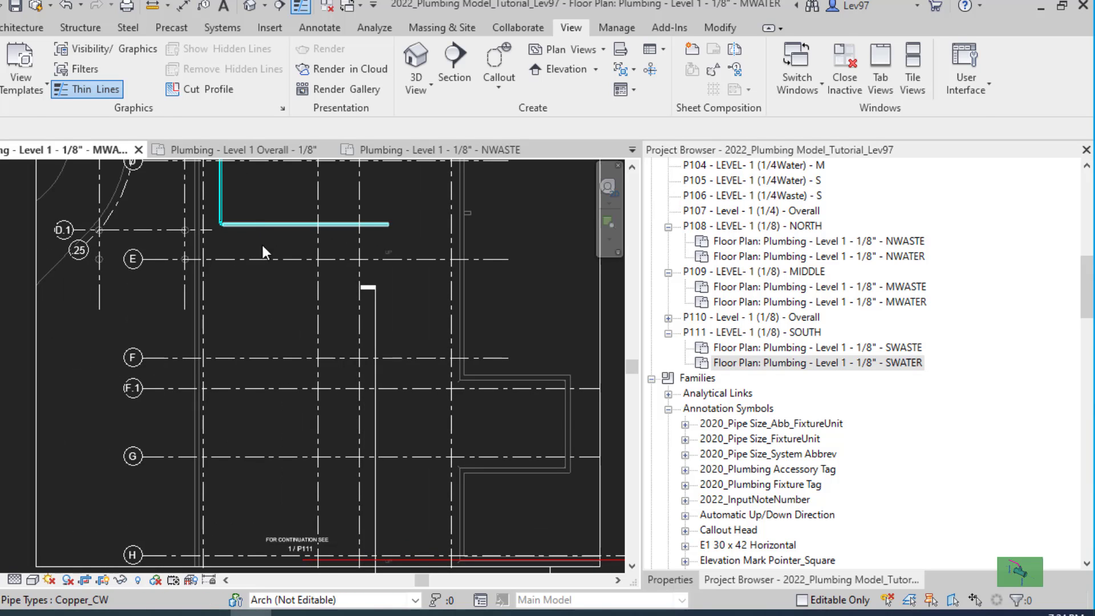
left_click_drag(262, 225, 297, 472)
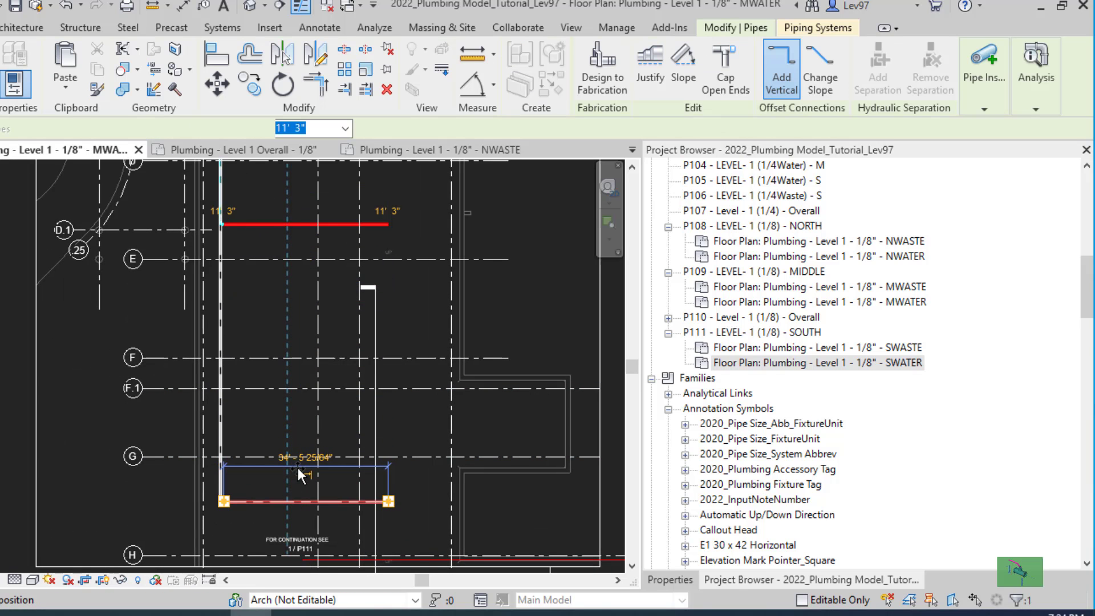
Step: Convert the 6" elbow at the moved pipe's corner into a tee with an open end facing grid H
middle_click_drag(320, 371, 417, 193)
scroll(328, 332, "up", 6)
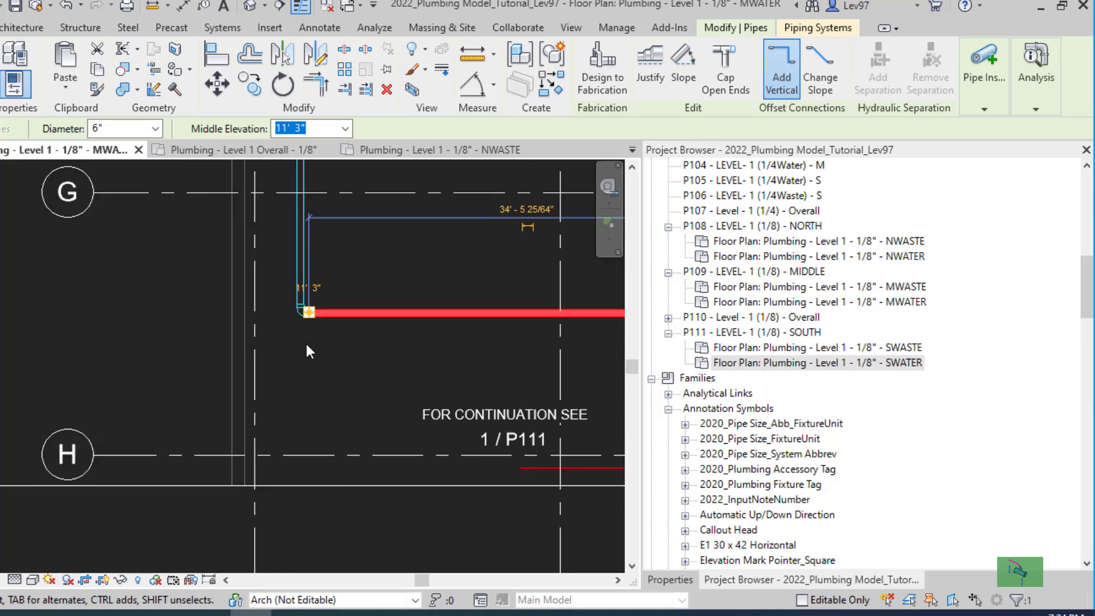
scroll(305, 341, "up", 4)
left_click(296, 285)
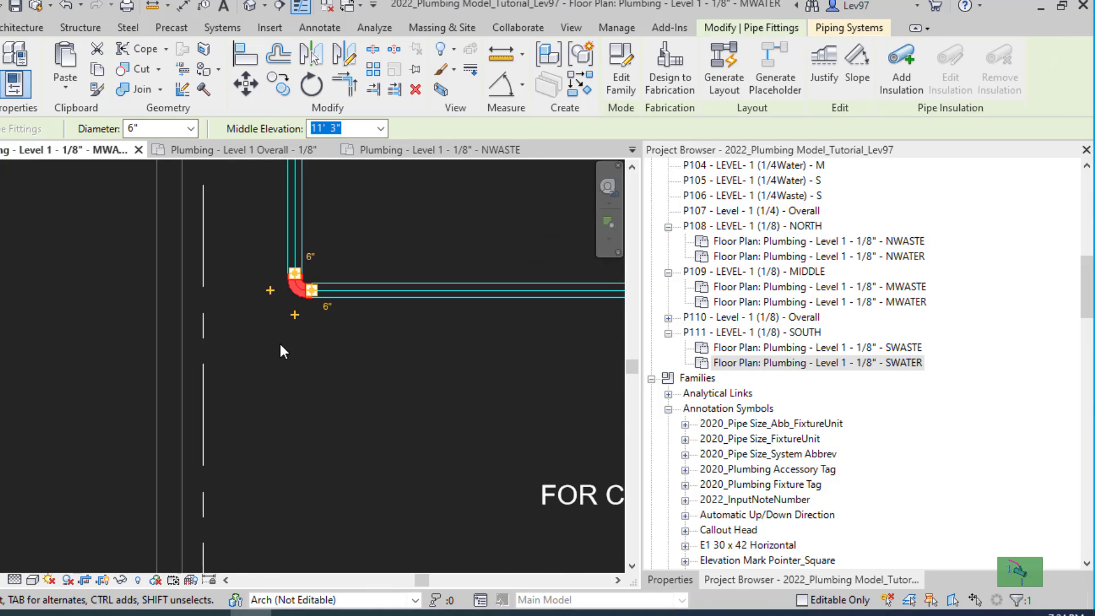
left_click(294, 316)
Step: Draw a 6" pipe at 11' 3" middle elevation from the tee's open end past grid H and the view's crop boundary
left_click(295, 305)
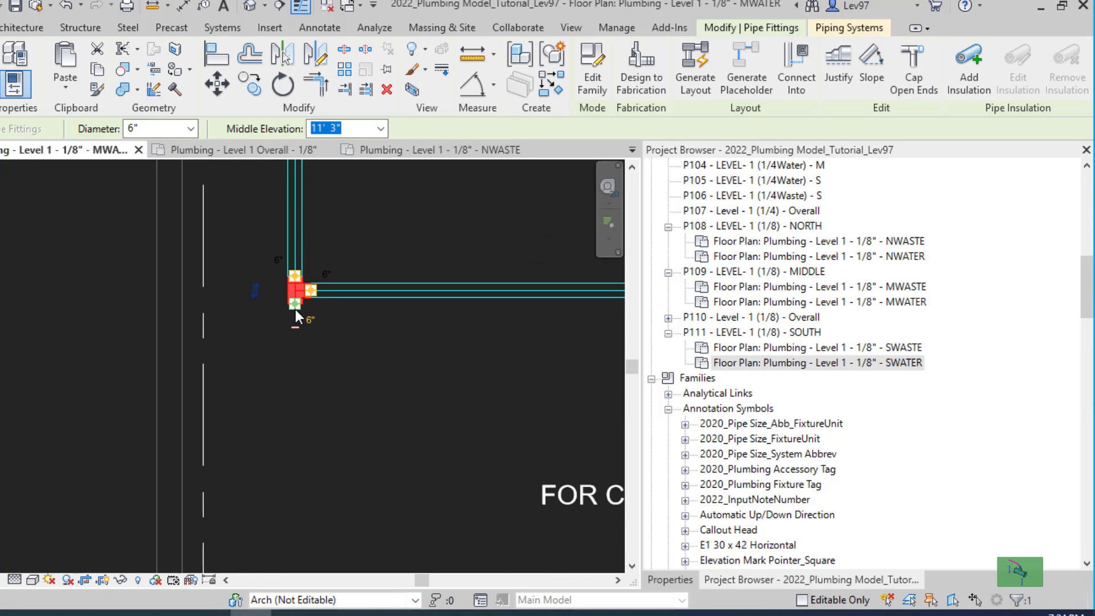
right_click(295, 309)
left_click(345, 197)
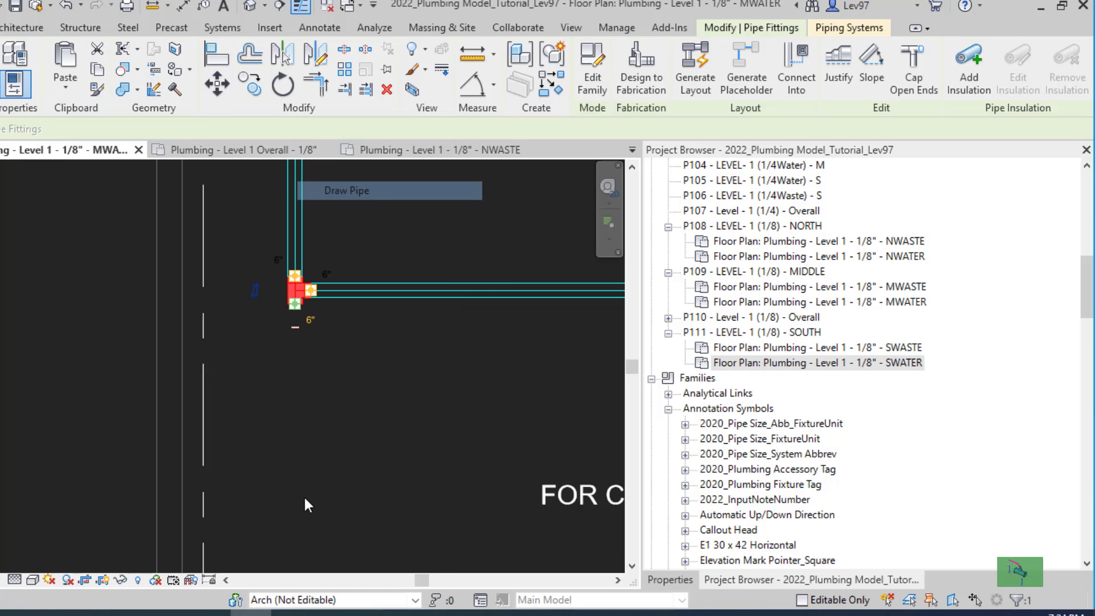
scroll(295, 482, "down", 2)
middle_click_drag(326, 382, 350, 175)
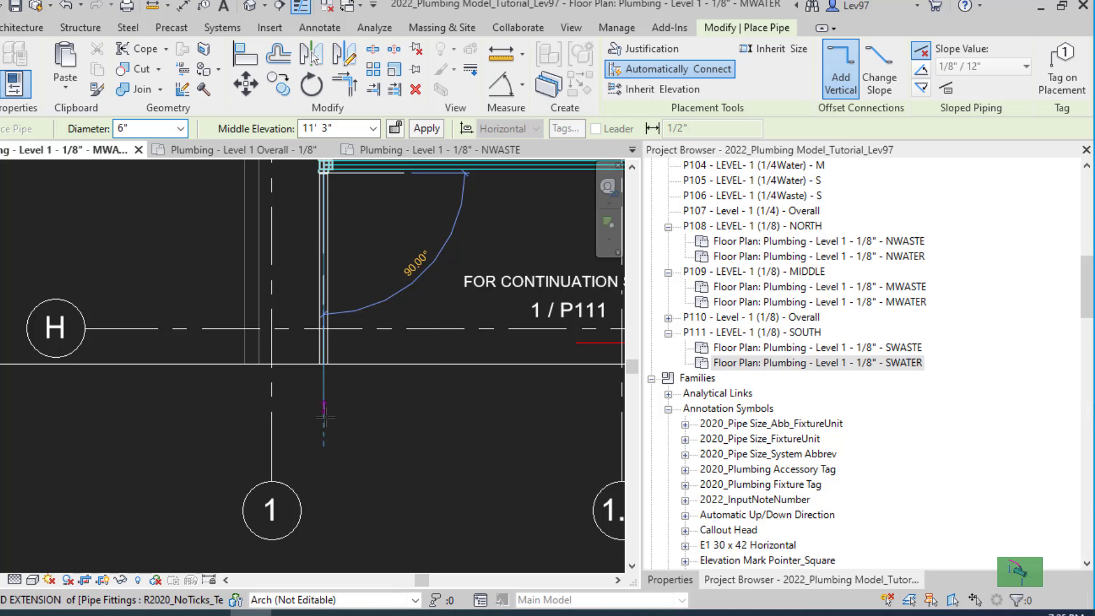
left_click(323, 381)
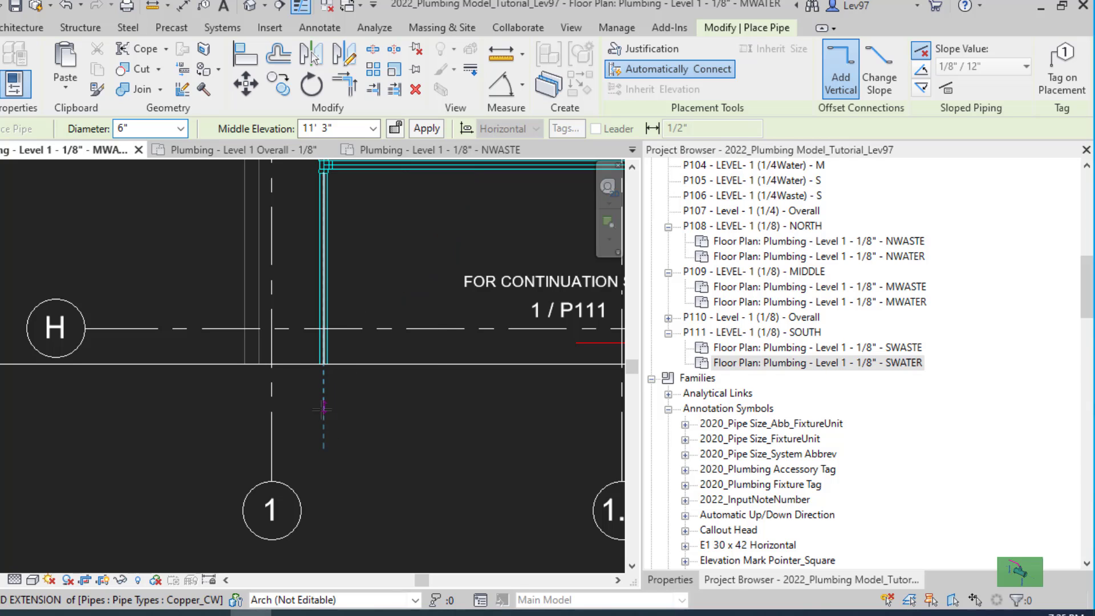
Step: Follow the 1 / P111 view reference from MWATER to SWATER and inspect grid H for the continuing cold water pipe
key("Escape")
key("Escape")
middle_click_drag(366, 416, 163, 406)
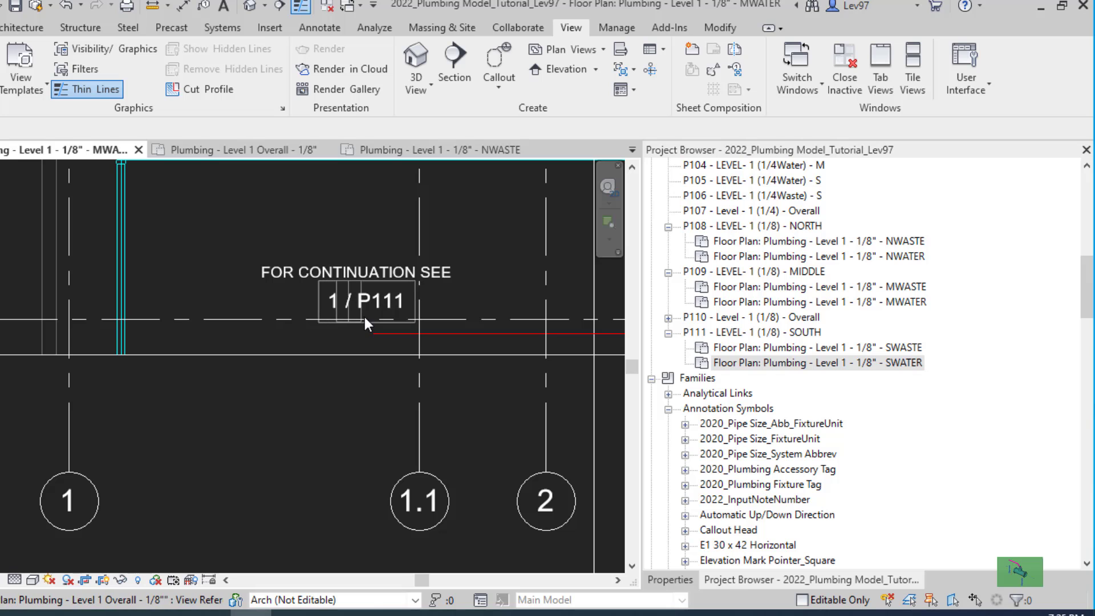
double_click(371, 299)
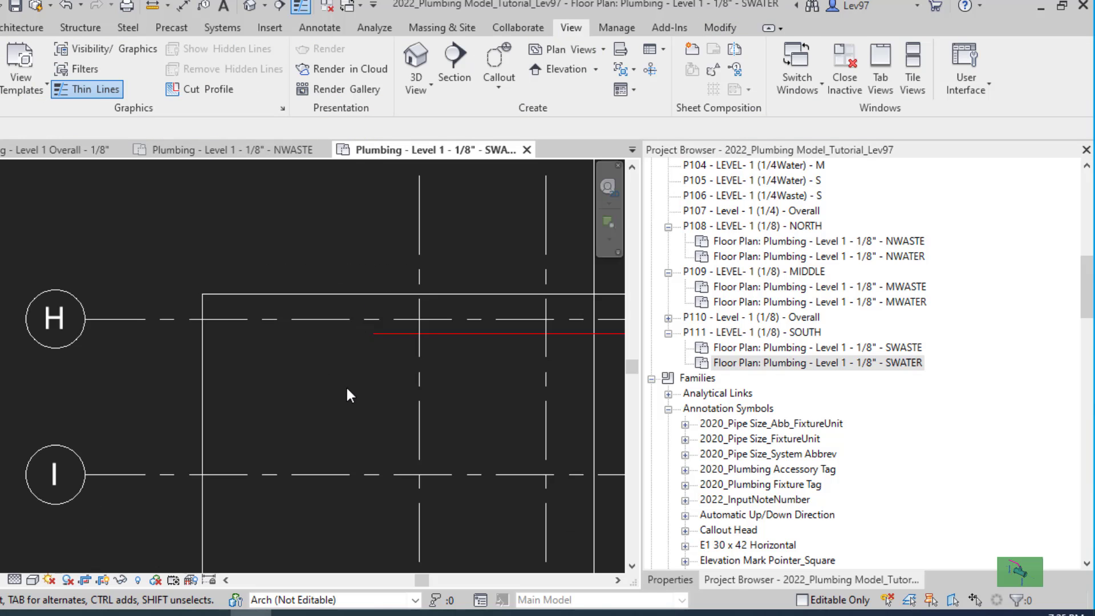
scroll(351, 395, "down", 3)
middle_click_drag(359, 400, 342, 427)
scroll(169, 351, "down", 1)
scroll(303, 370, "up", 2)
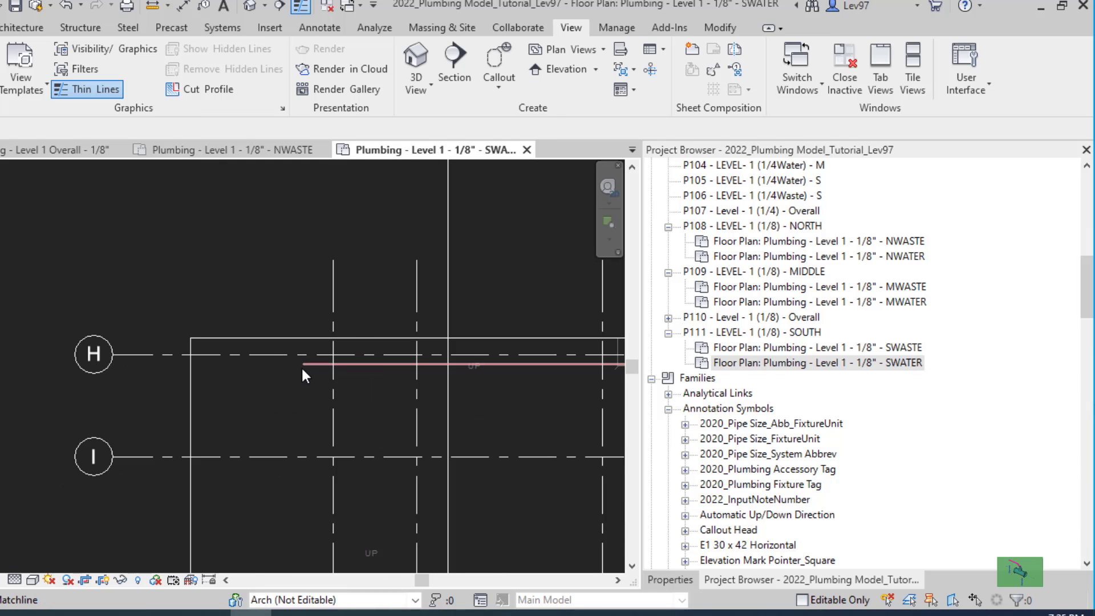
Step: Try to stretch the upper edge of the SWATER view's annotation crop above grid H
left_click(285, 338)
middle_click_drag(546, 371, 227, 394)
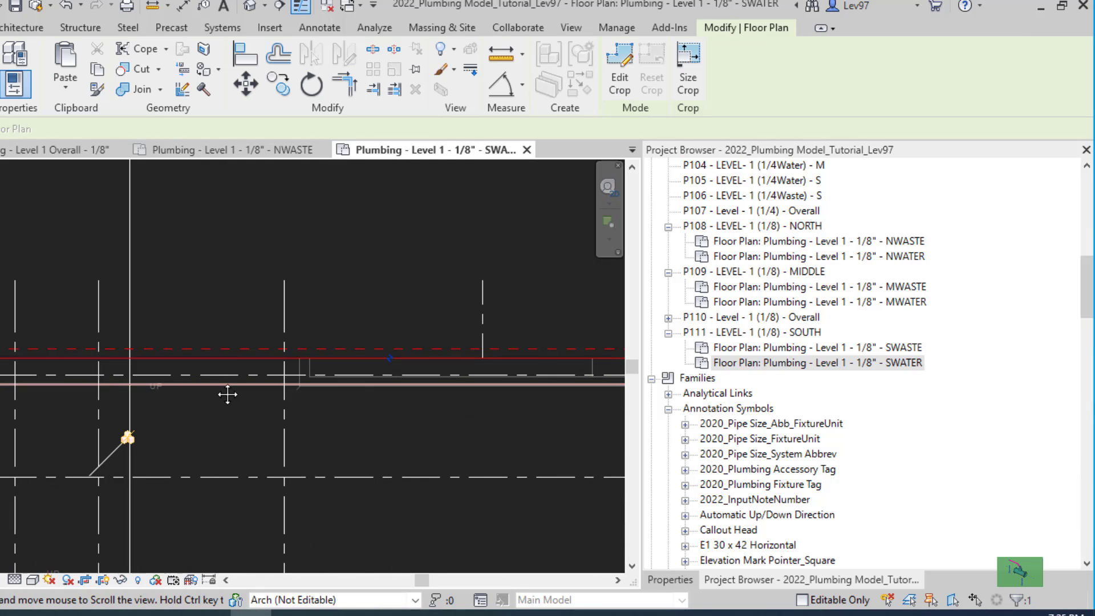
middle_click_drag(423, 384, 418, 385)
scroll(358, 386, "down", 2)
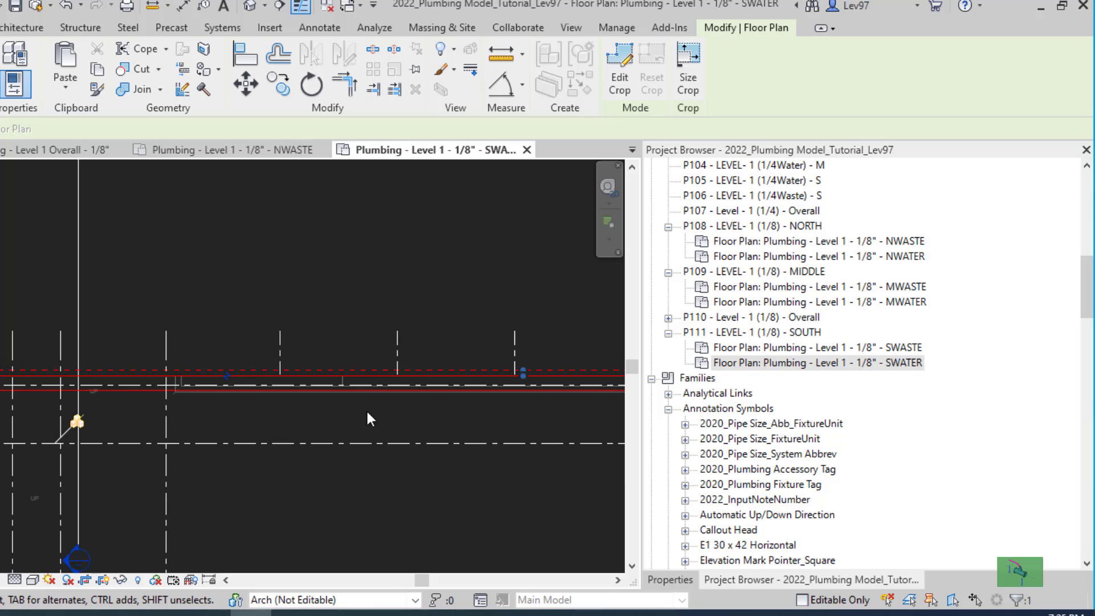
mouse_move(526, 367)
left_mouse_down()
mouse_move(526, 335)
mouse_move(521, 371)
left_mouse_up()
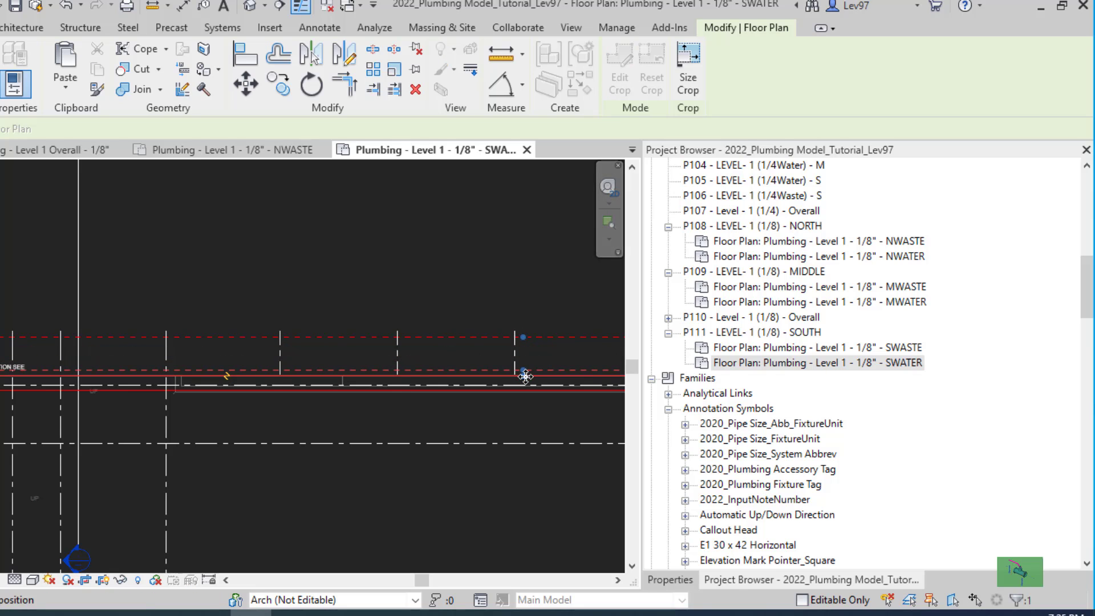
middle_click_drag(332, 480, 496, 467)
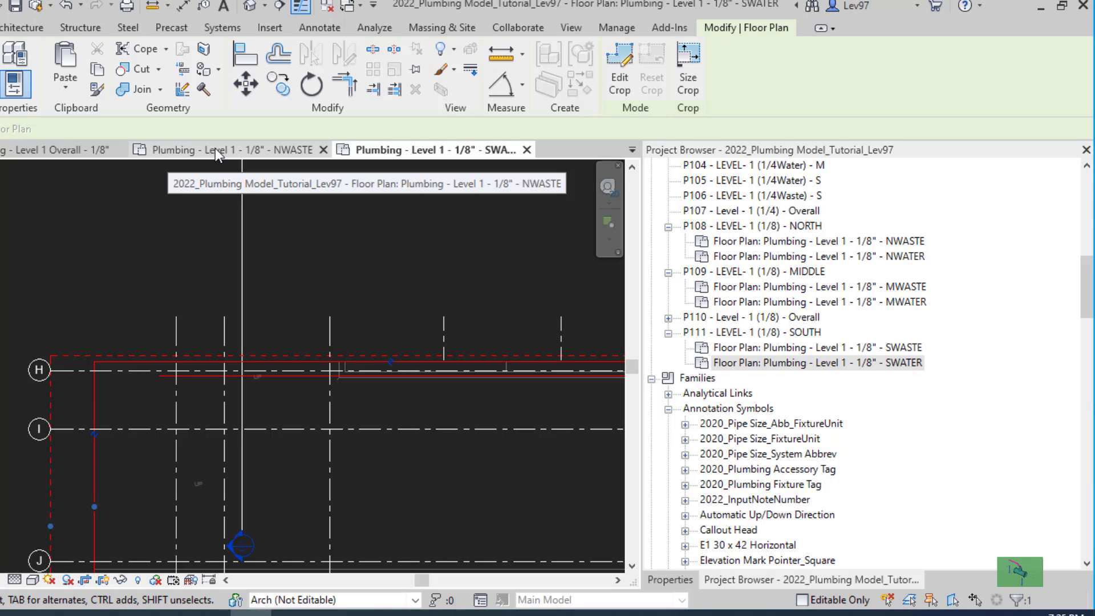
Step: Close the NWASTE view and, in MWATER, extend the vertical 6" pipe from its open end to beside the grid 1 bubble
left_click(324, 149)
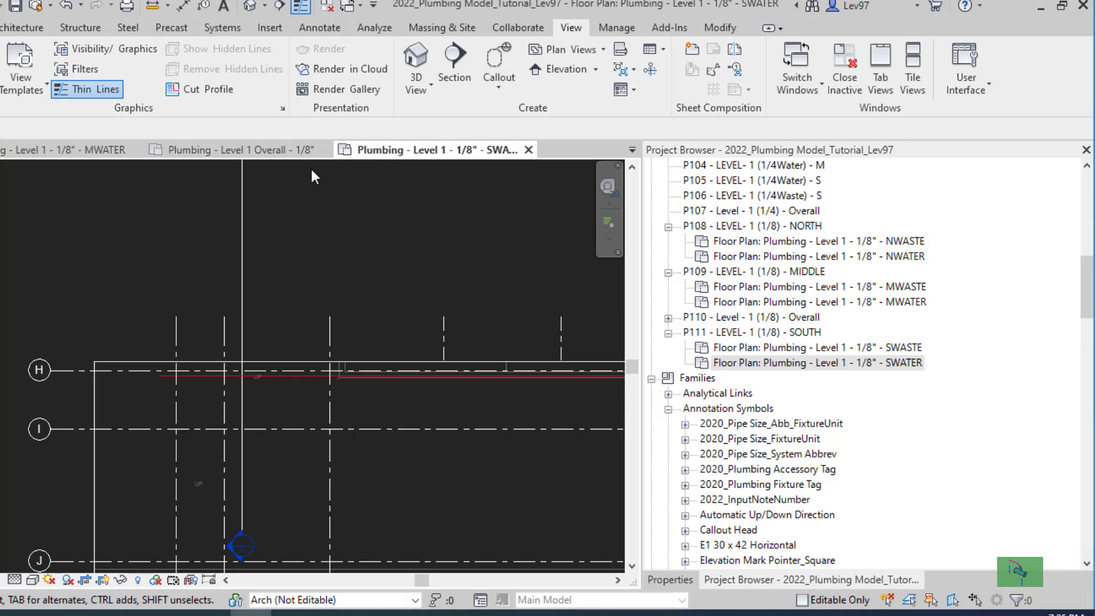
left_click(84, 149)
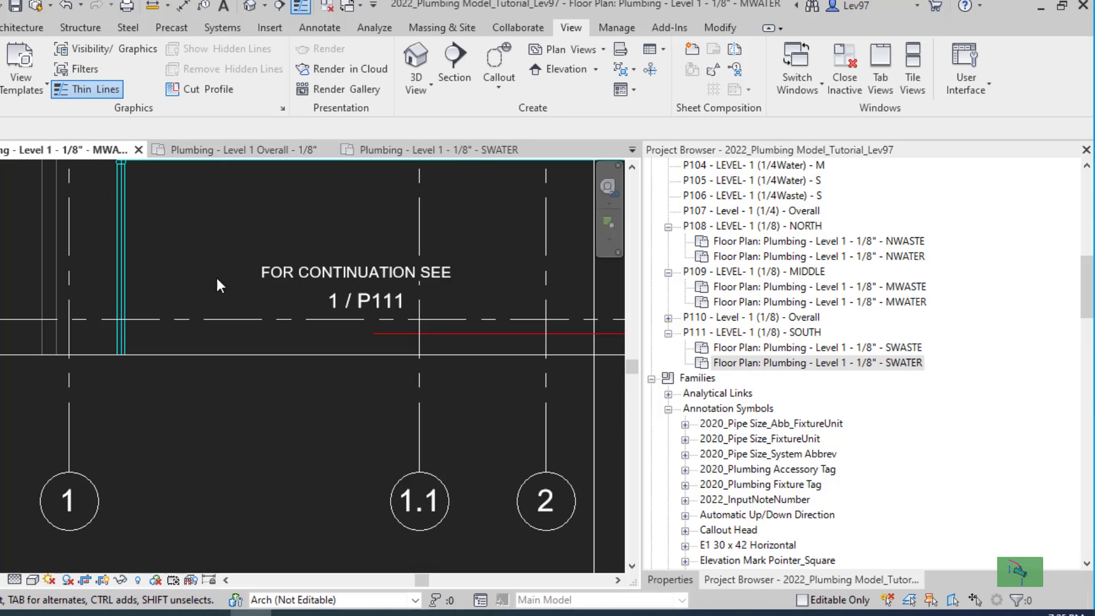
left_click(102, 311)
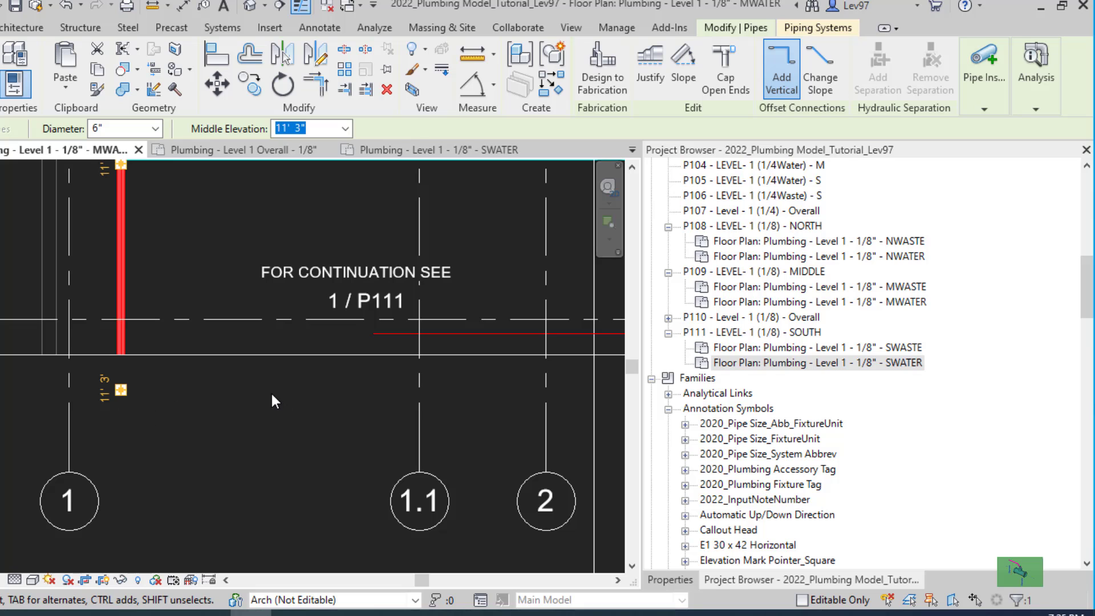
right_click(120, 391)
left_click(171, 191)
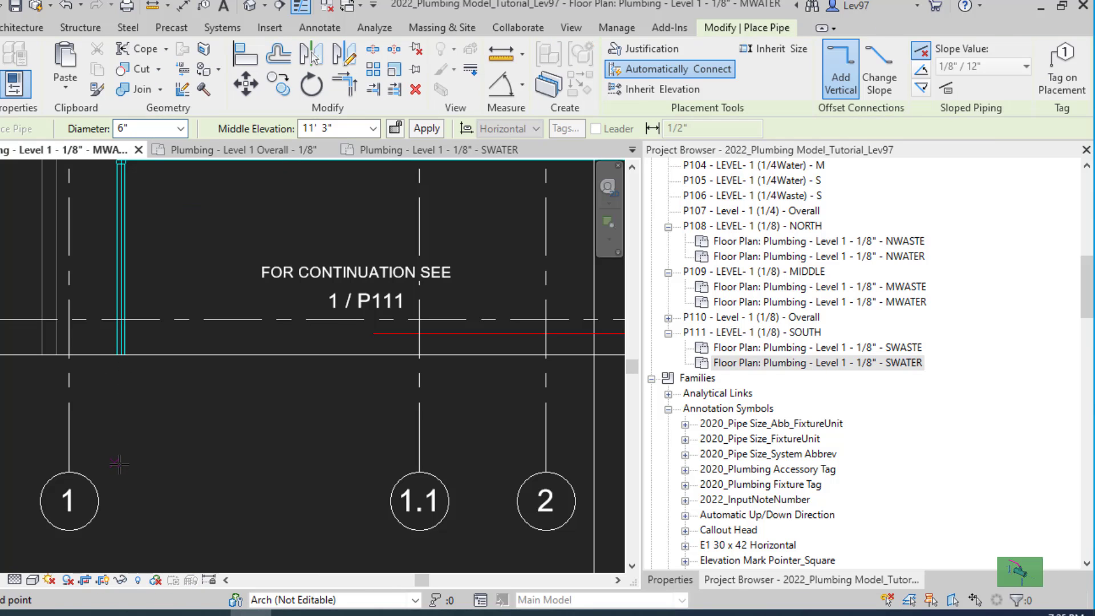
left_click(121, 489)
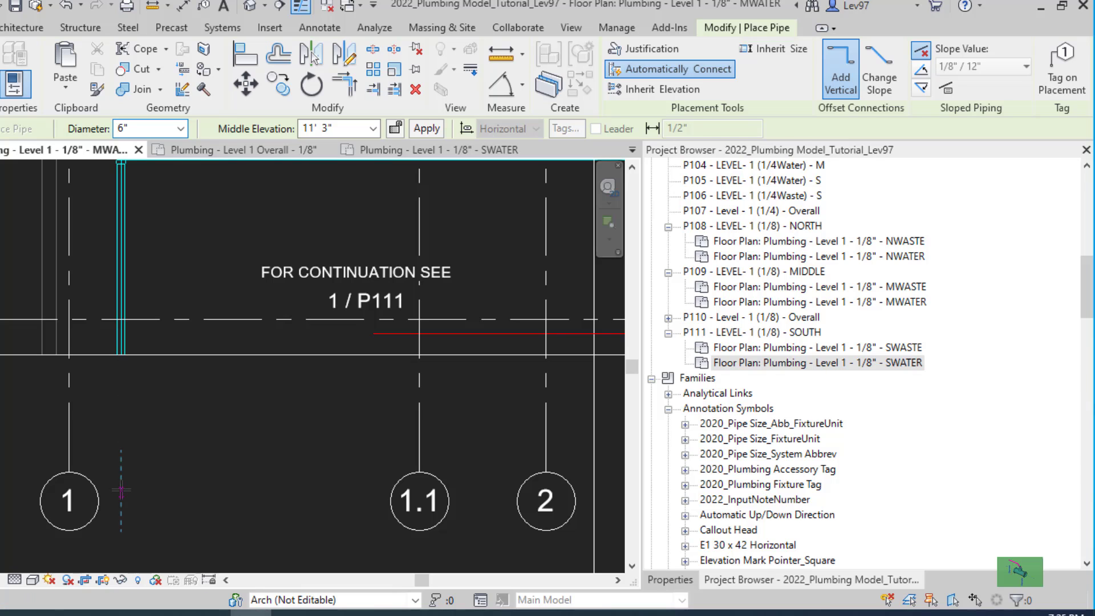
key("Escape")
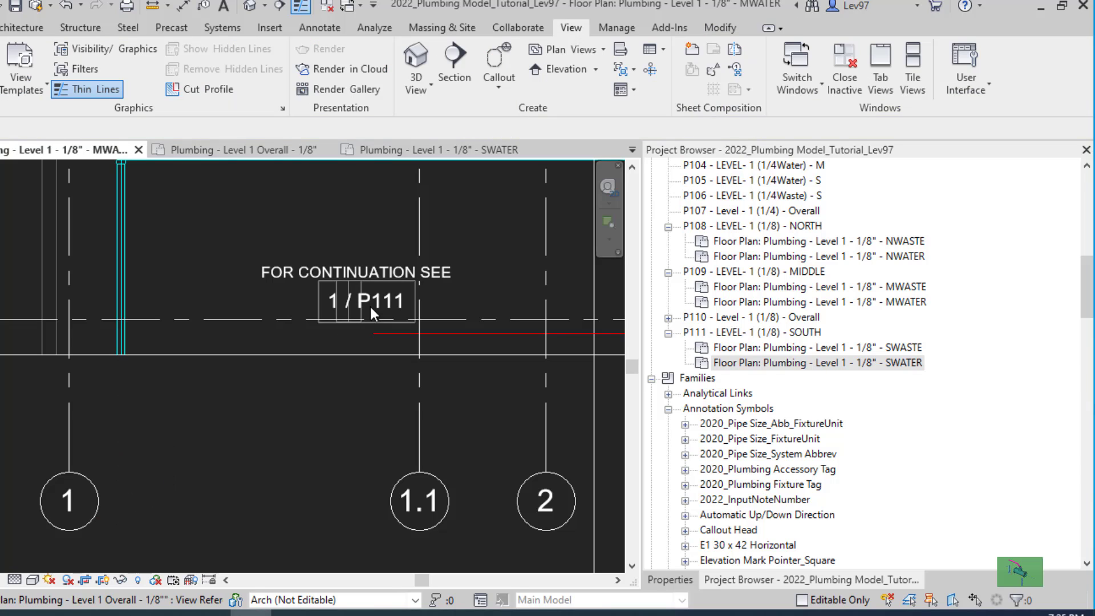
Step: Open SWATER through the 1 / P111 reference and check the view's Visibility/Graphics filters for anything hiding the pipe
double_click(374, 299)
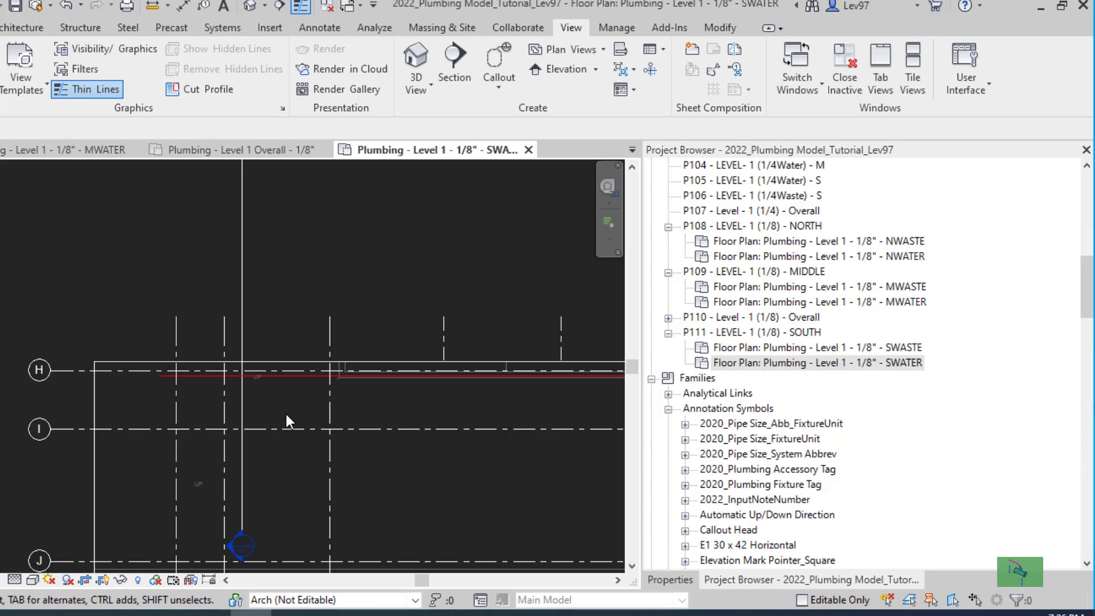
scroll(318, 423, "down", 5)
middle_click_drag(372, 463, 166, 399)
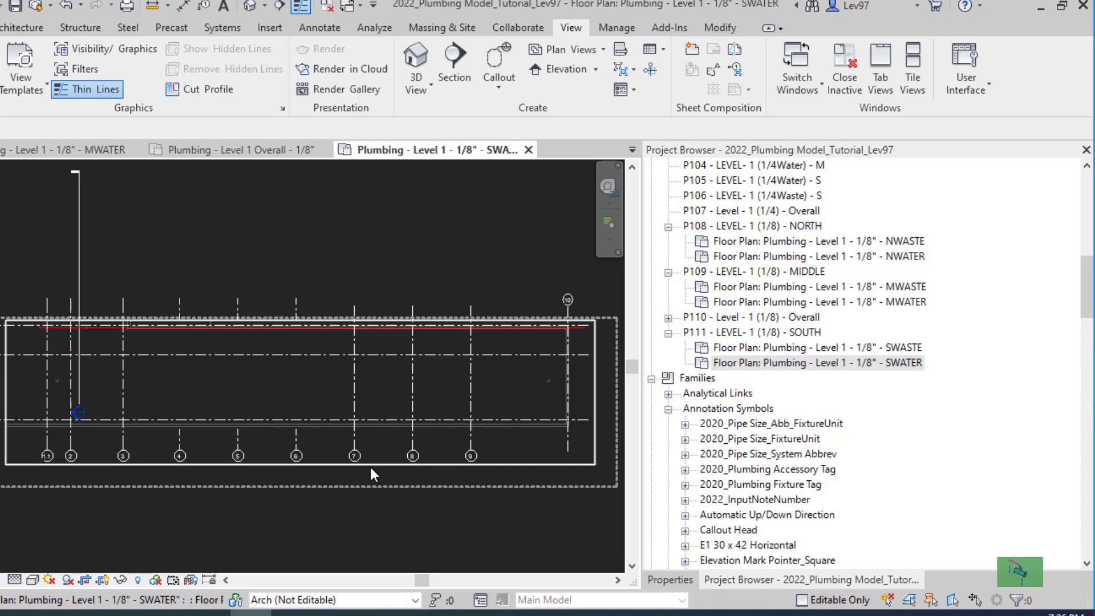
key("v")
key("g")
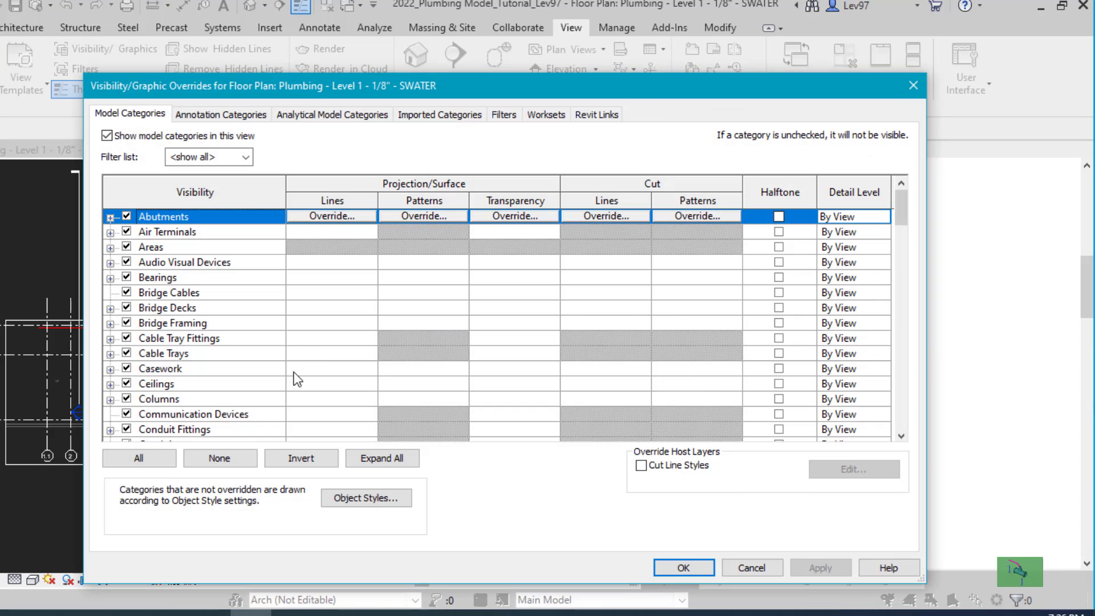
left_click(504, 114)
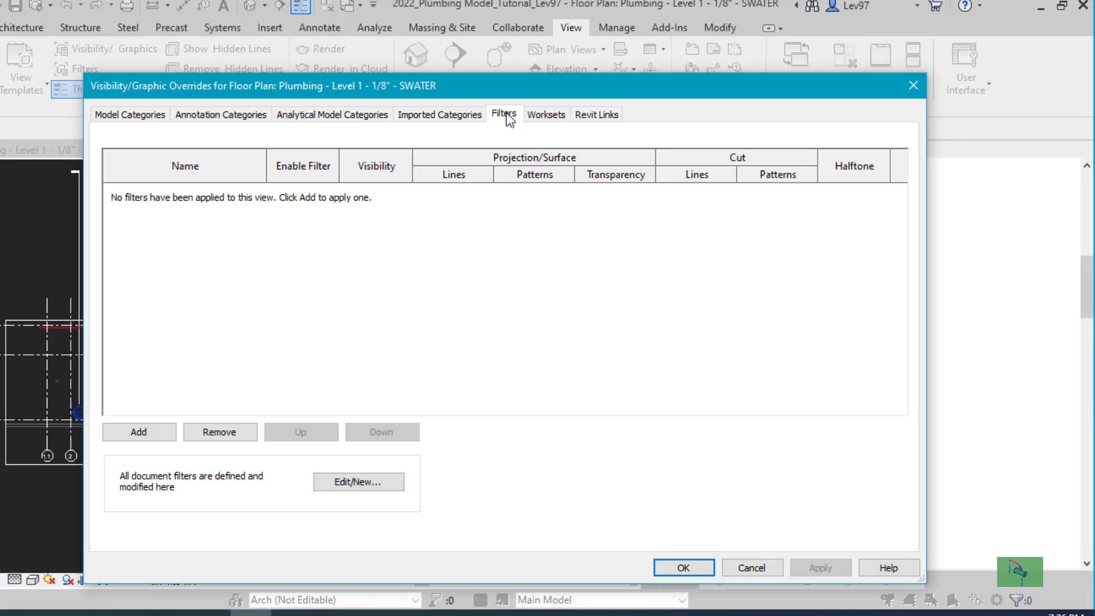
left_click(751, 568)
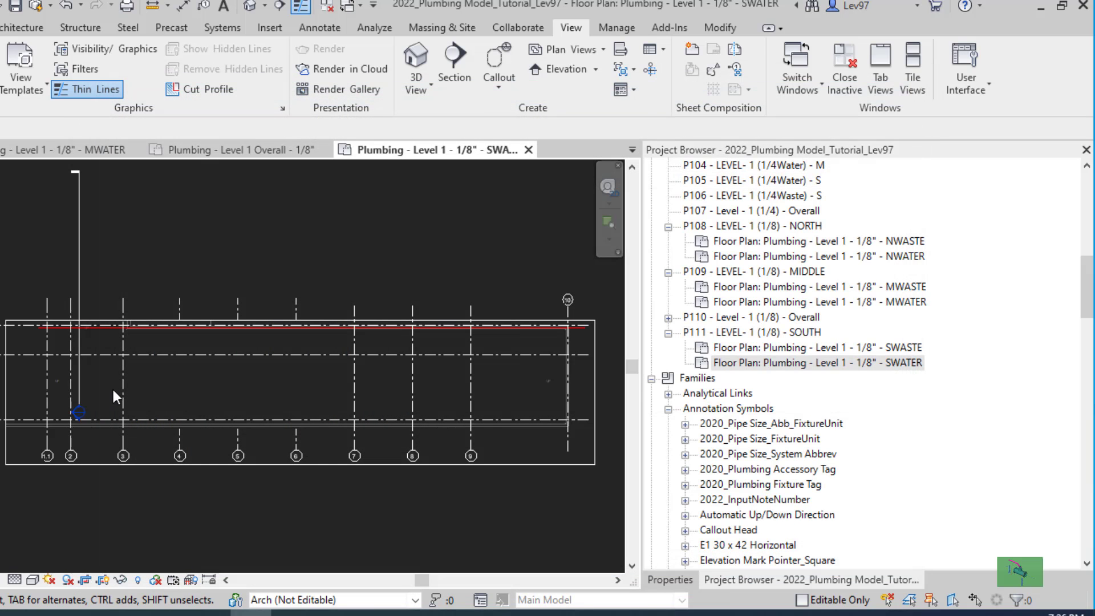
Step: Raise the upper edge of the SWATER crop region above grid H to take in the horizontal pipe and FOR CONTINUATION SEE note
middle_click_drag(113, 369, 327, 395)
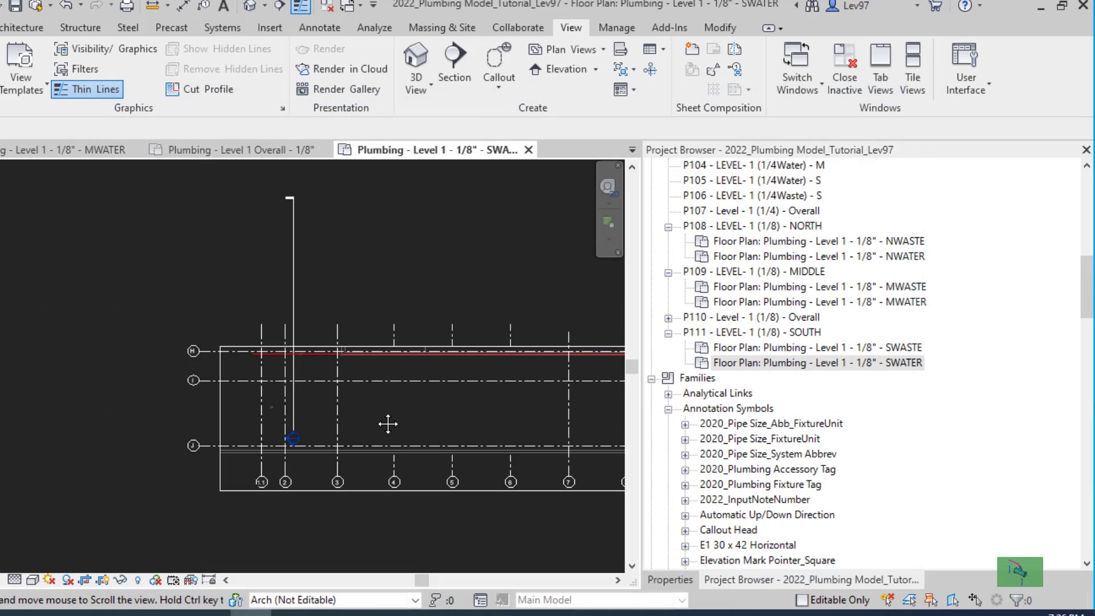
left_click(436, 343)
scroll(331, 342, "up", 5)
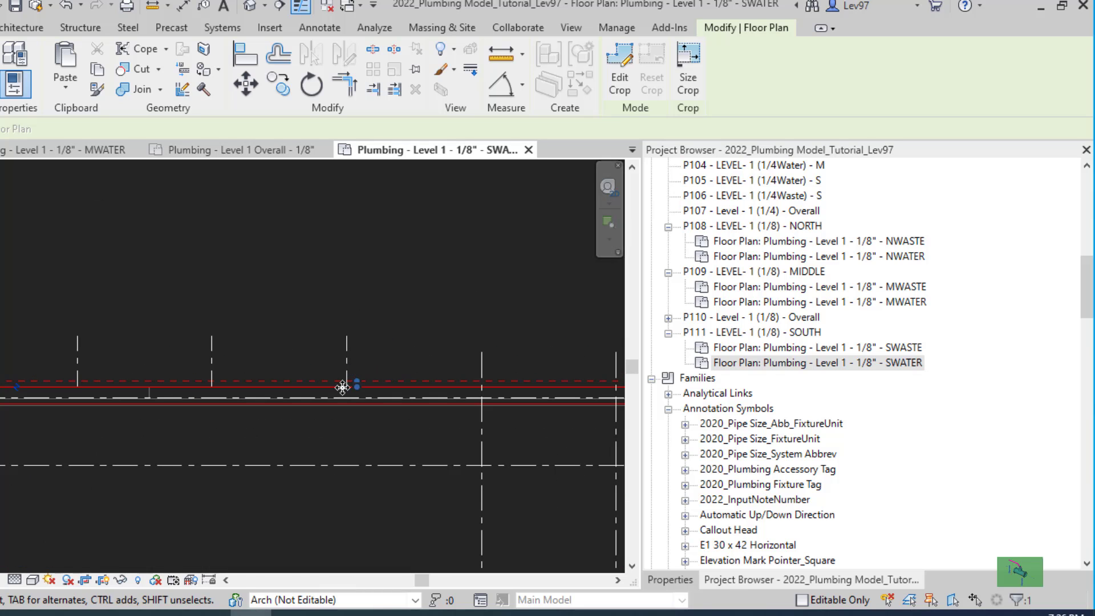
left_click_drag(354, 384, 357, 321)
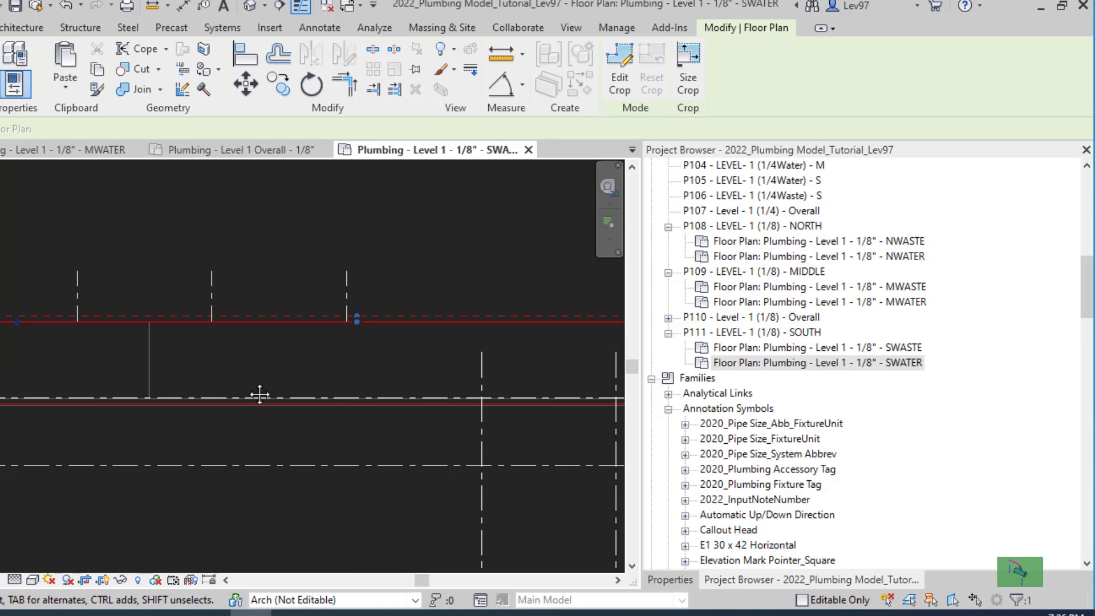
middle_click_drag(260, 394, 612, 346)
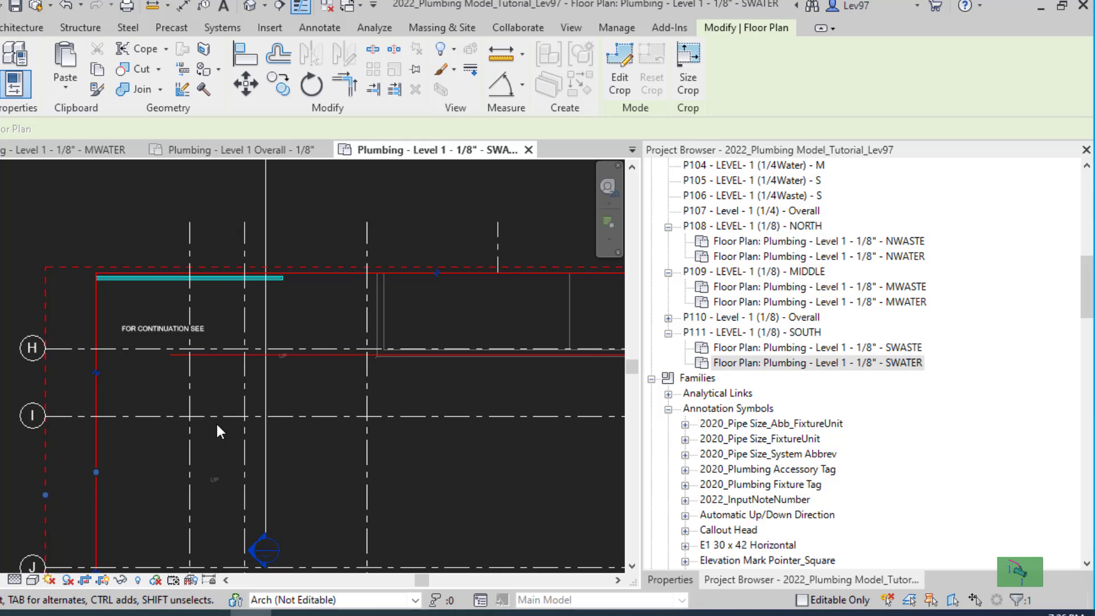
middle_click_drag(264, 399, 276, 506)
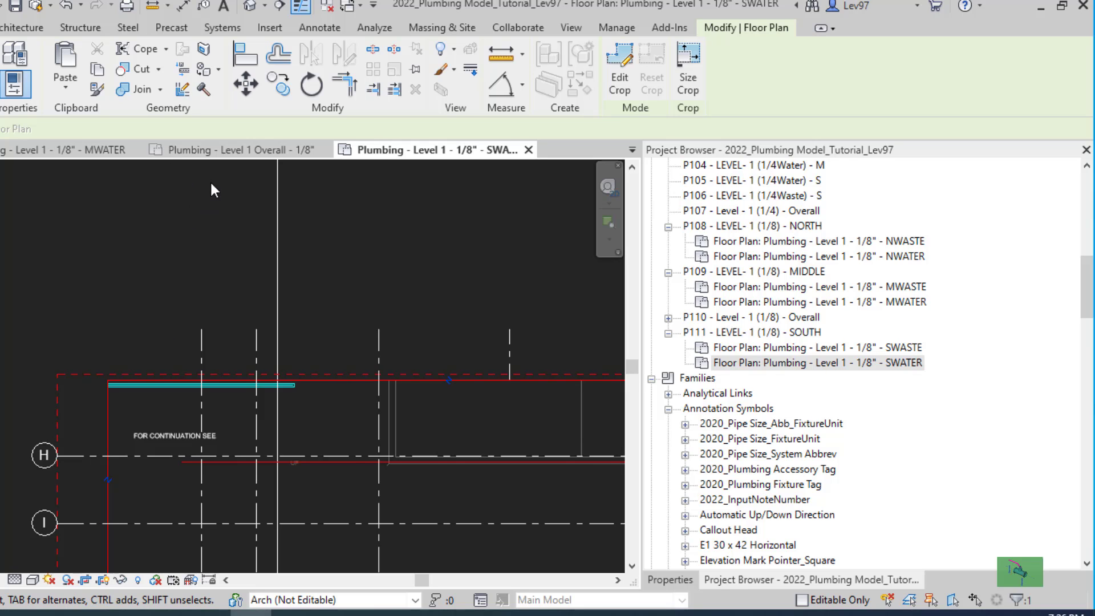
Step: Compare the horizontal 6" cold water pipe between grids G and H in the MWATER and SWATER views
left_click(96, 146)
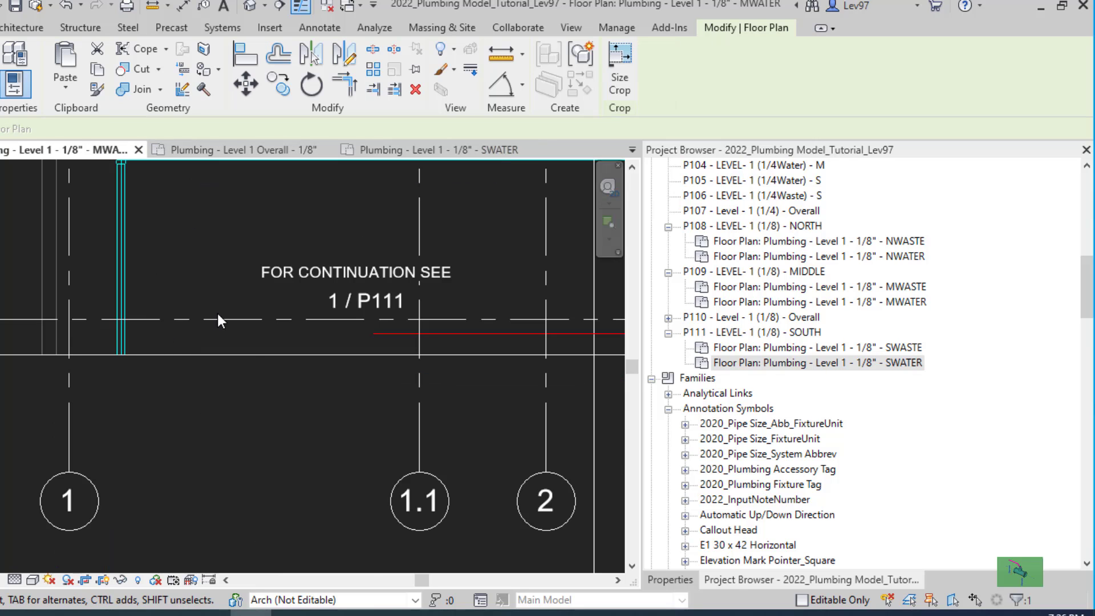
scroll(215, 355, "down", 3)
middle_click_drag(244, 326, 244, 371)
scroll(200, 318, "up", 2)
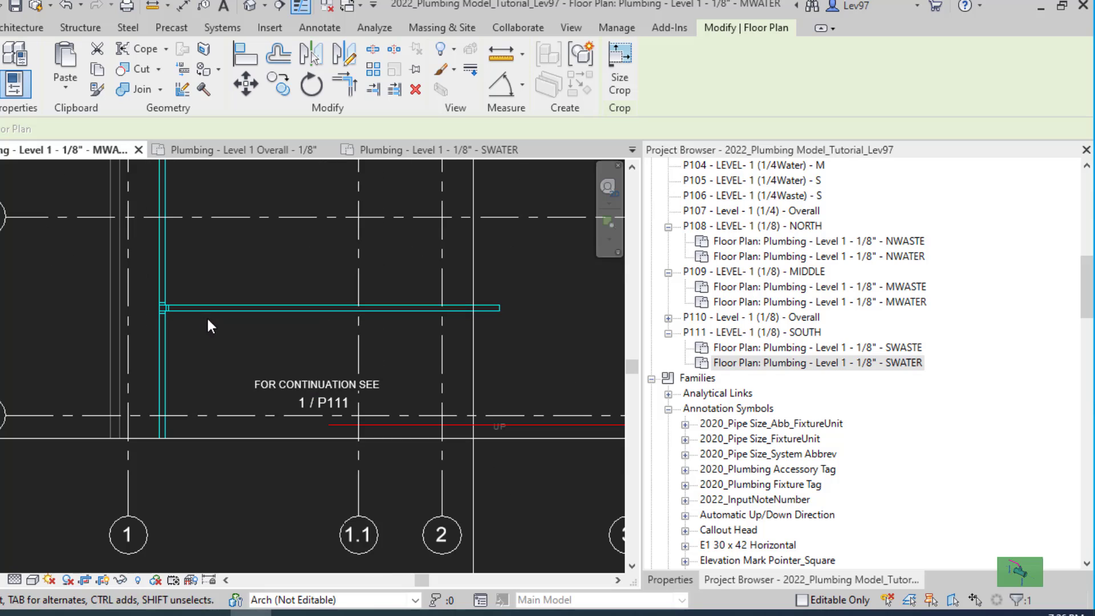
left_click(222, 308)
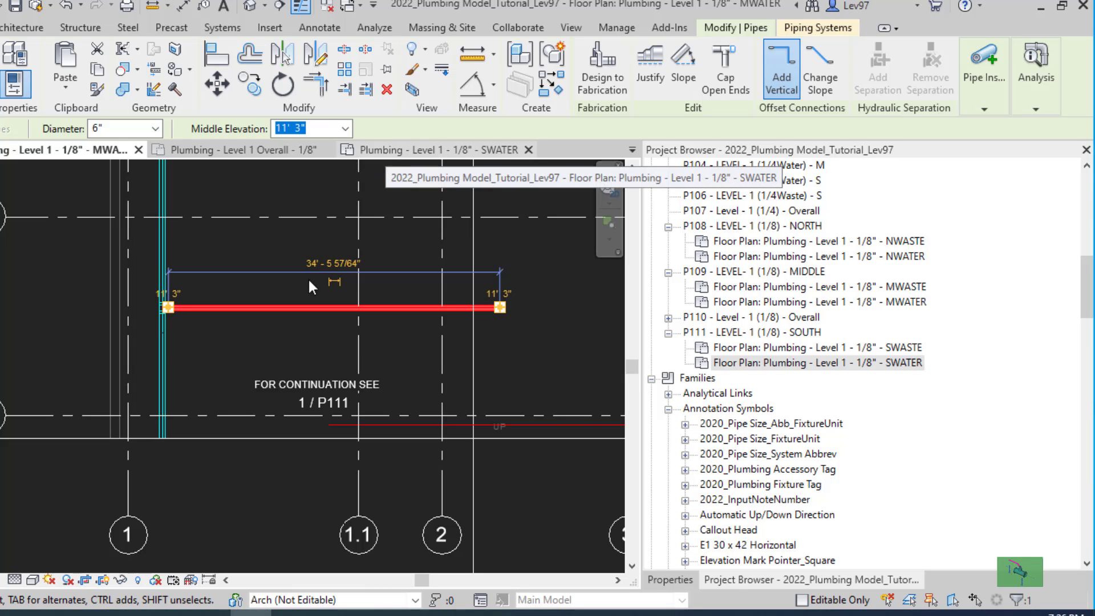
double_click(333, 403)
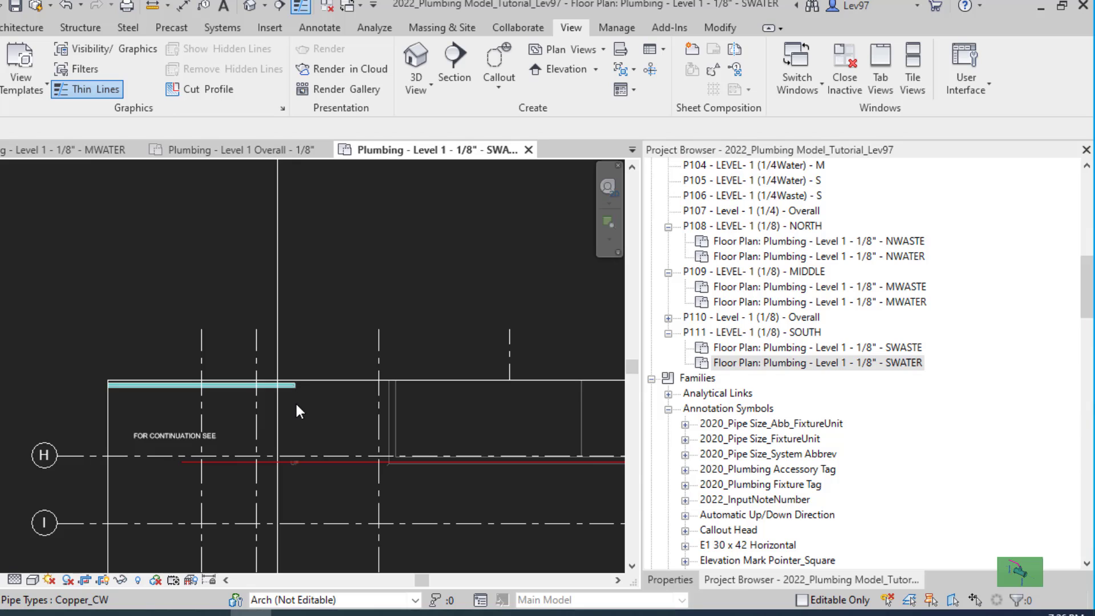
left_click(294, 388)
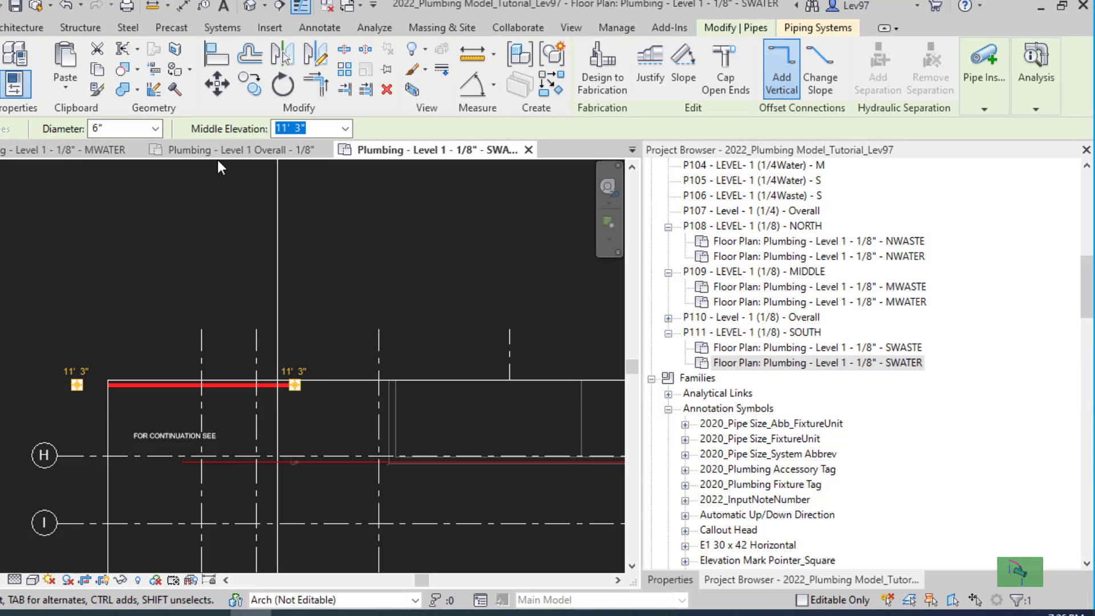
left_click(65, 146)
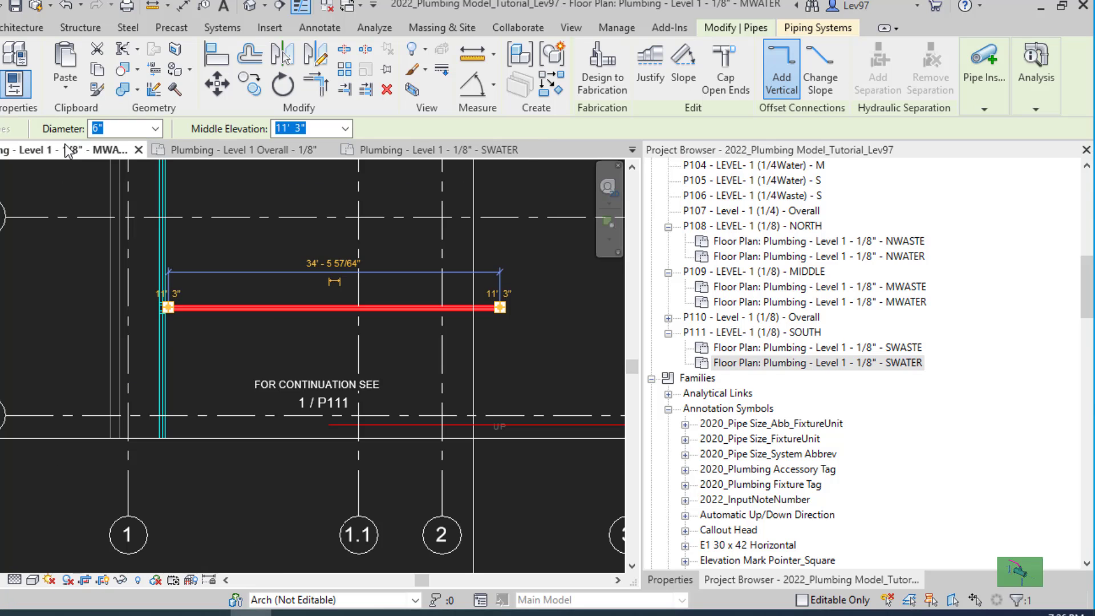
Step: Review the properties of the vertical cold water pipe crossing grid H in the MWATER view
left_click(161, 357)
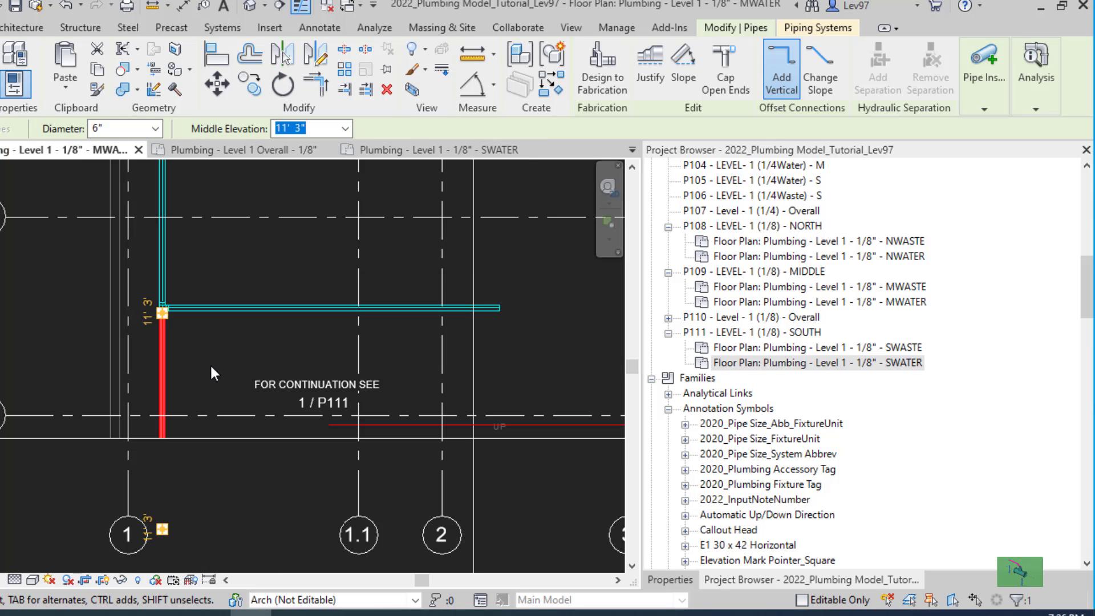
left_click(682, 583)
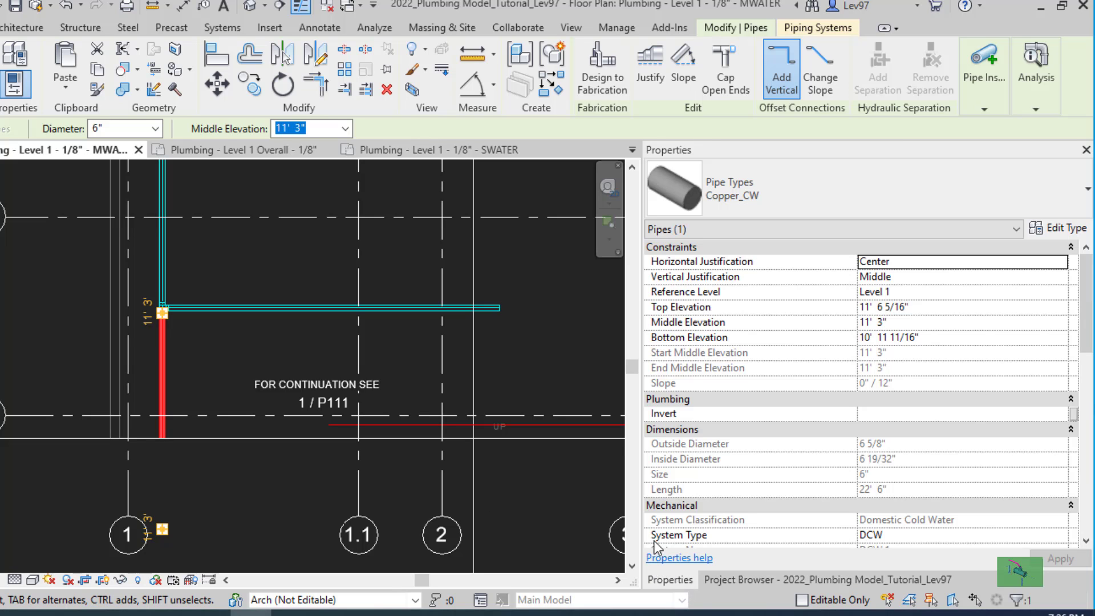
scroll(859, 385, "down", 2)
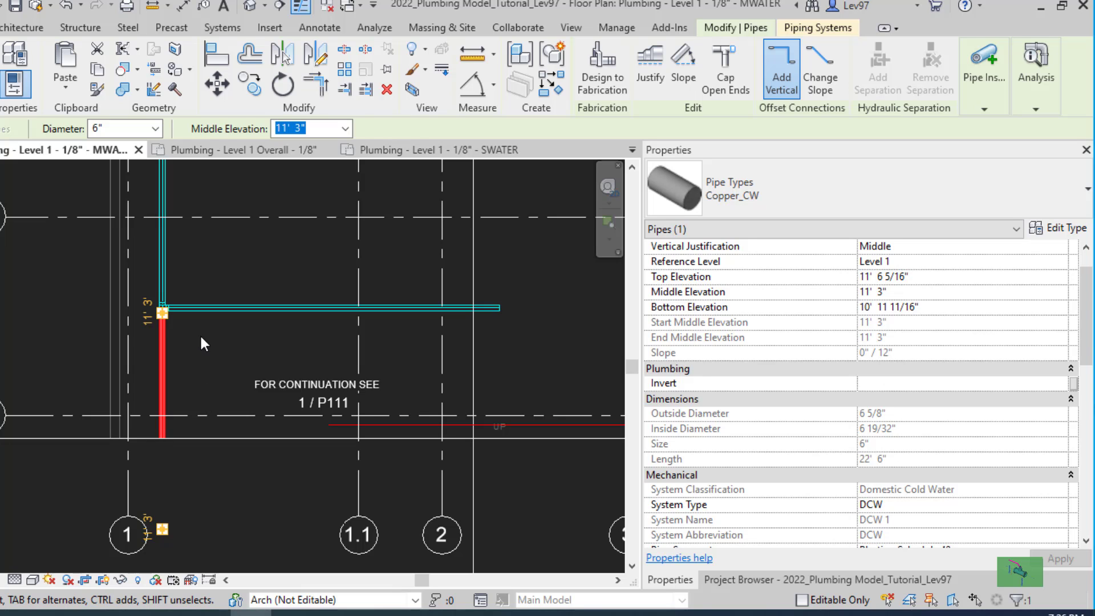
left_click(203, 351)
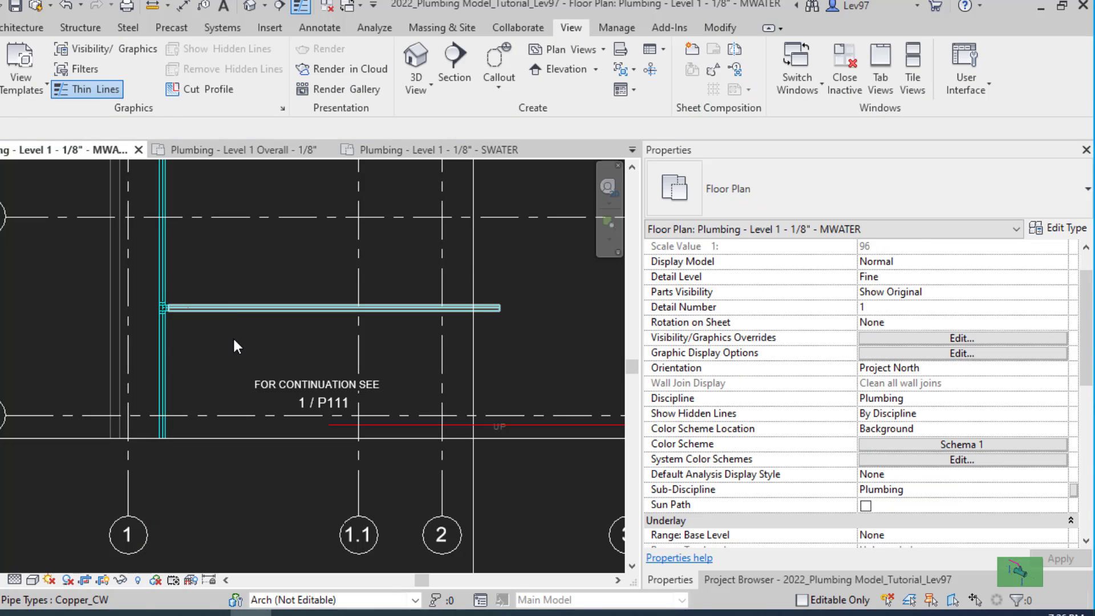
Step: Move the horizontal cold water pipe down to just below grid H, inside the MWATER crop boundary, and make its temporary length dimension permanent
left_click(235, 302)
left_click_drag(235, 301, 238, 430)
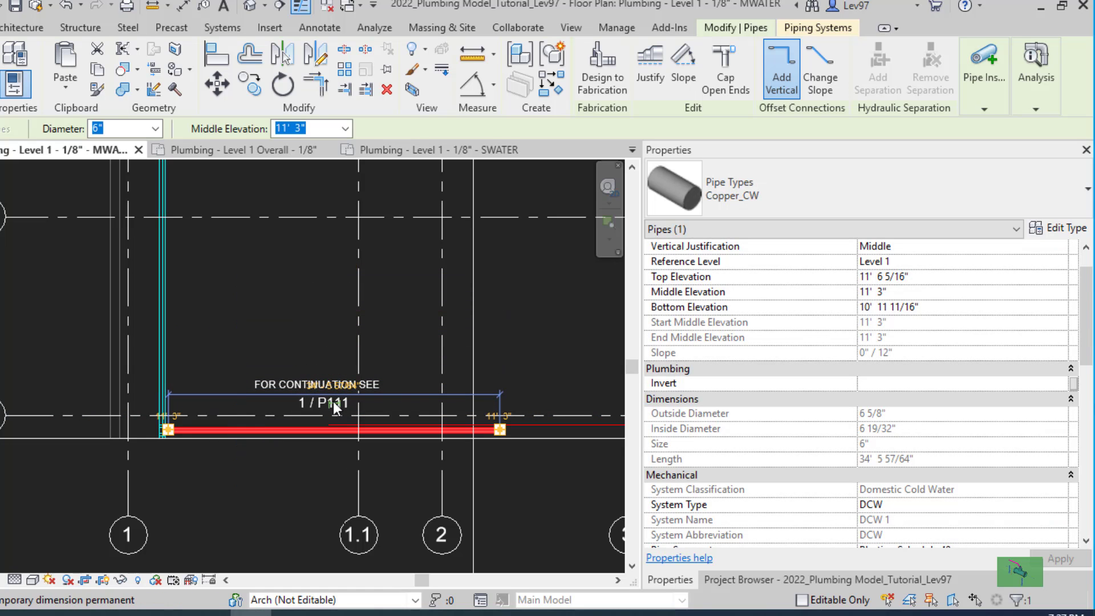
left_click(330, 398)
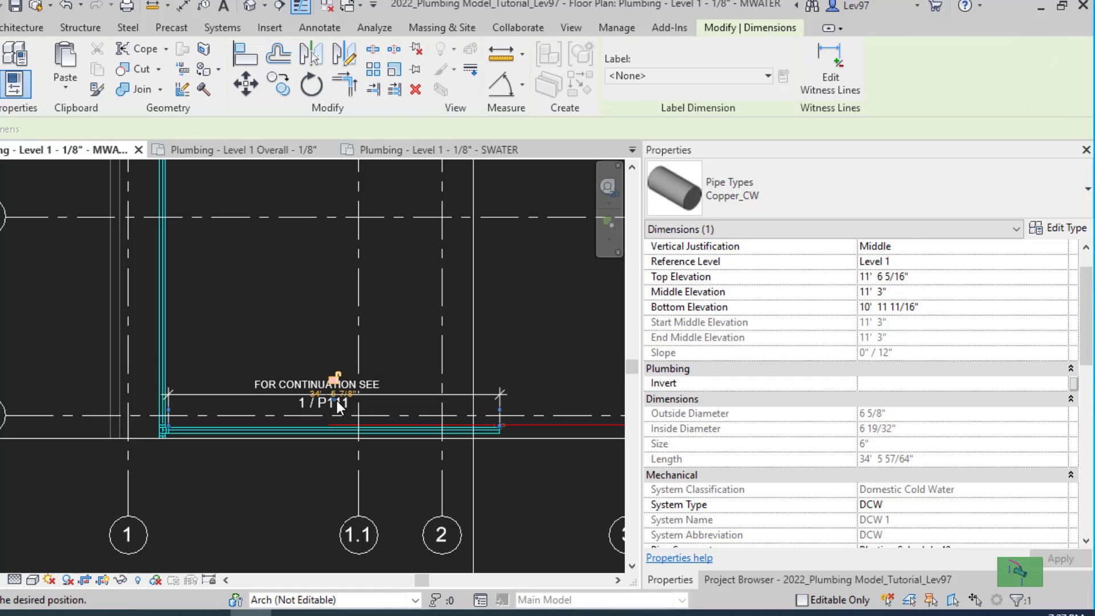
Step: Undo the text move and the permanent length dimension on the horizontal cold water pipe below grid H
left_click(267, 276)
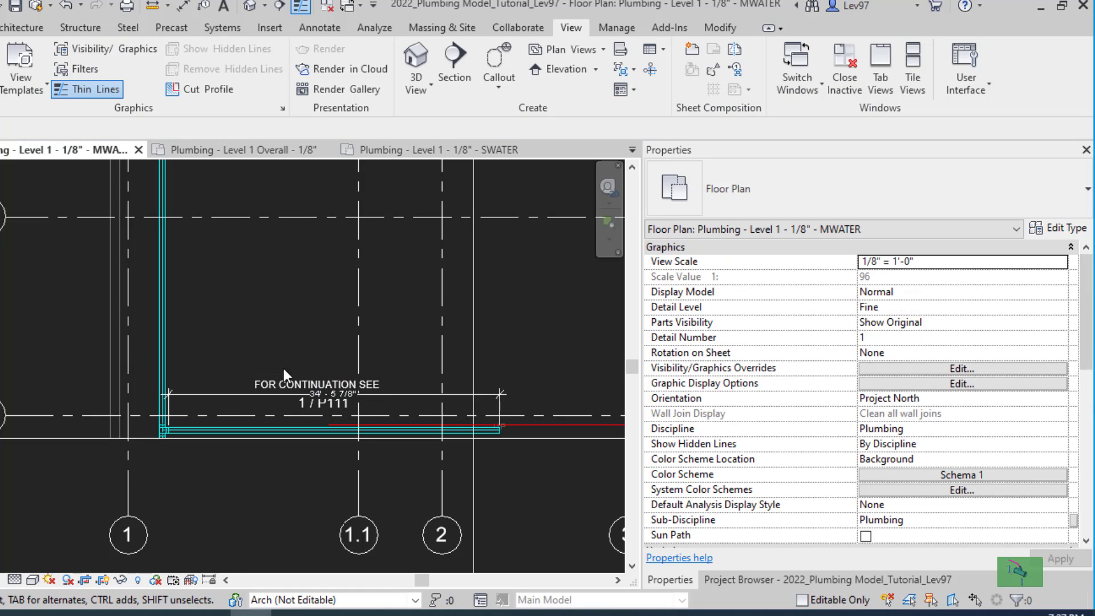
left_click(66, 6)
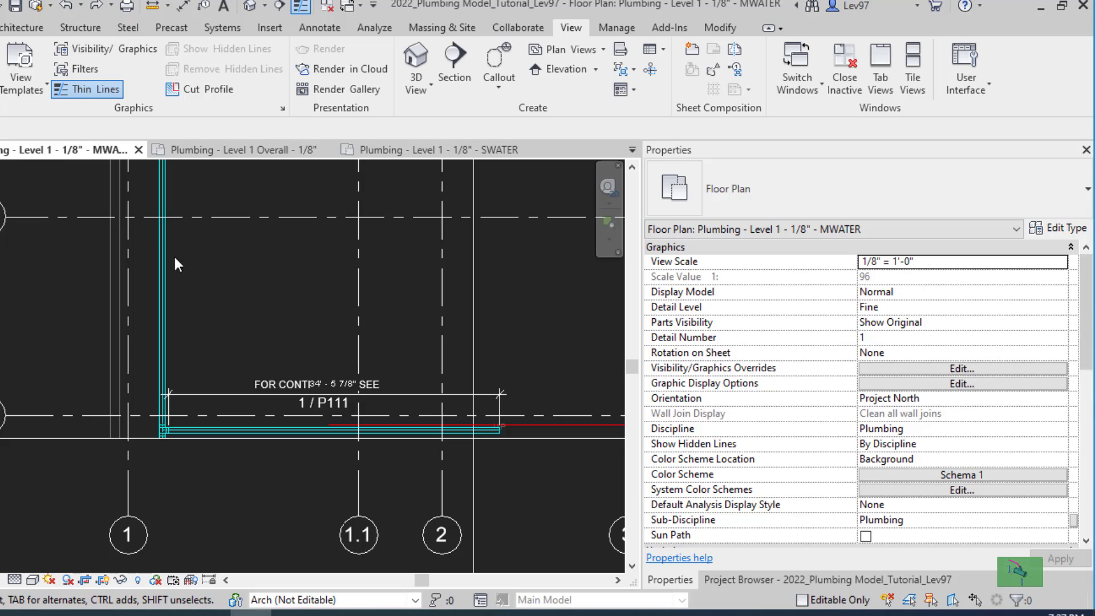
left_click(67, 6)
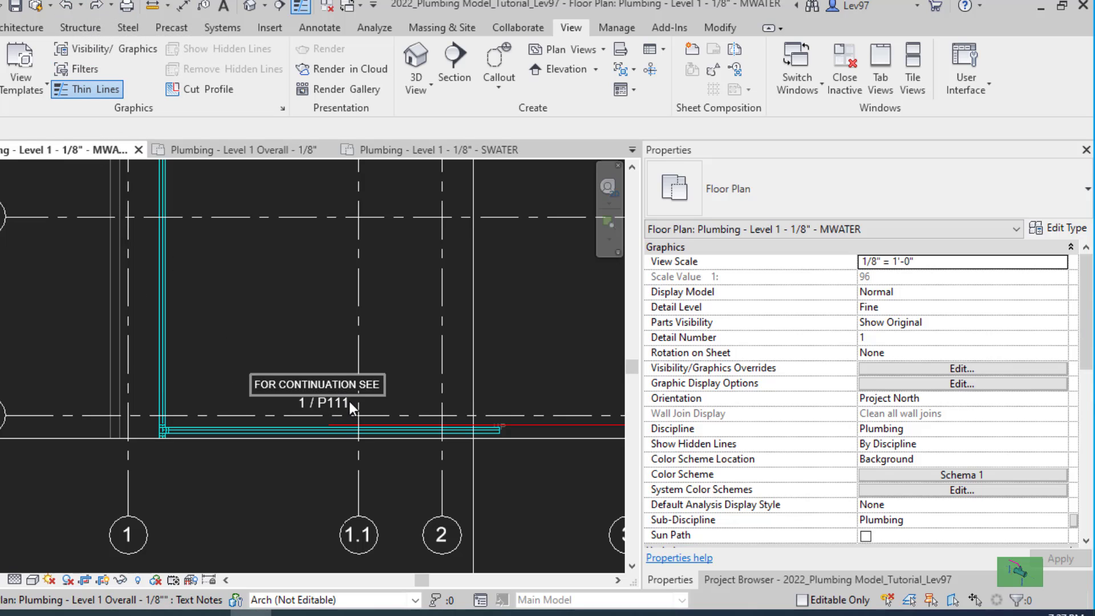
Step: Open the SWATER view from the 1 / P111 reference and extend its left crop edge past grid 1 to include the vertical cold water pipe
double_click(332, 406)
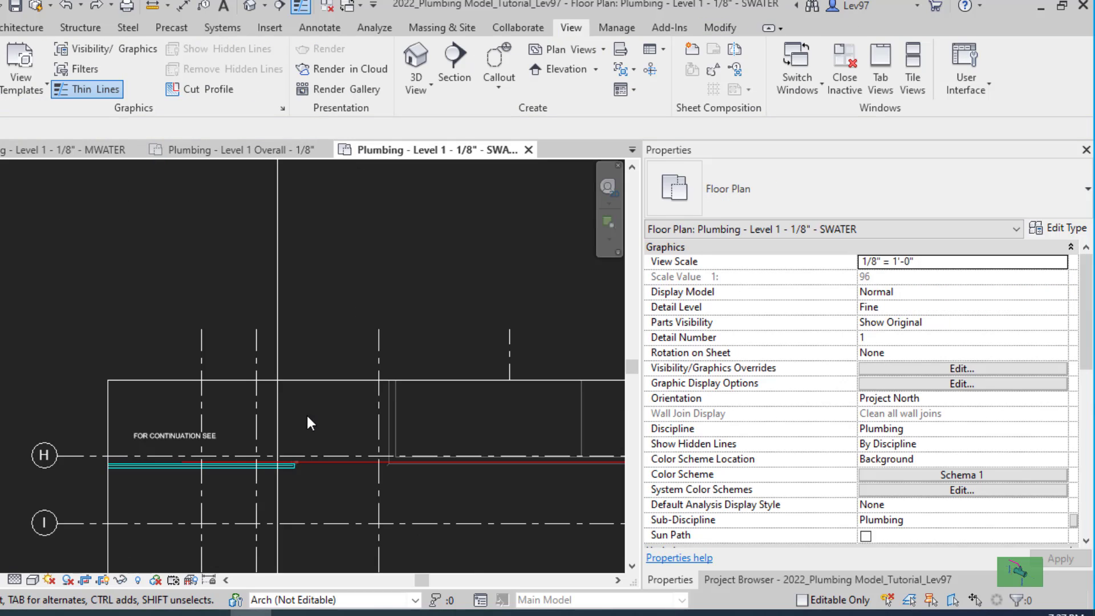
middle_click_drag(278, 450, 406, 357)
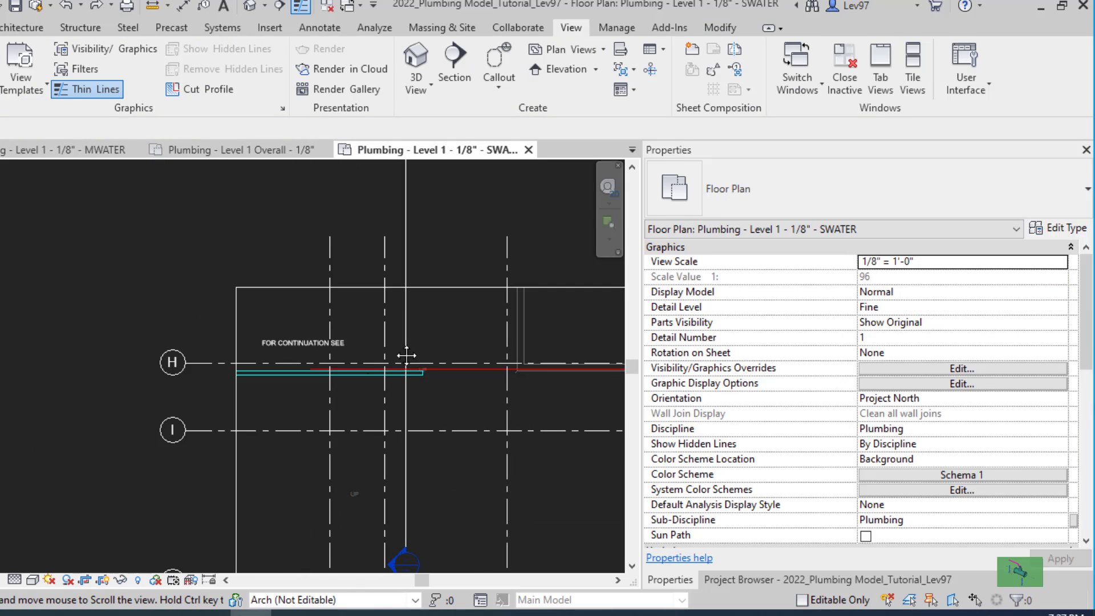
left_click(236, 415)
middle_click_drag(286, 484, 320, 313)
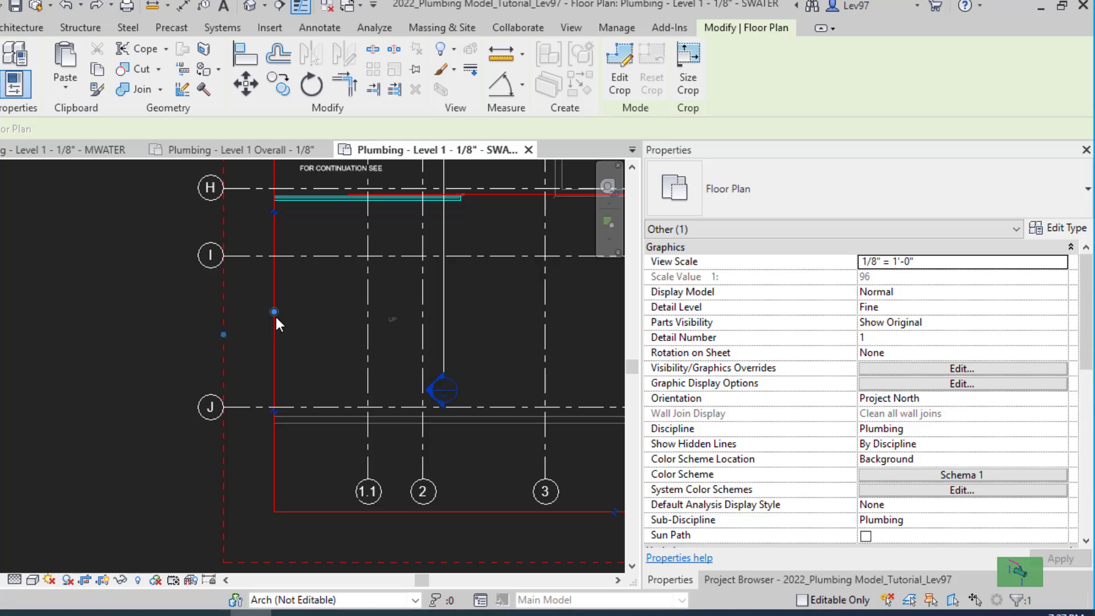
left_click_drag(274, 312, 194, 312)
middle_click_drag(273, 333, 257, 475)
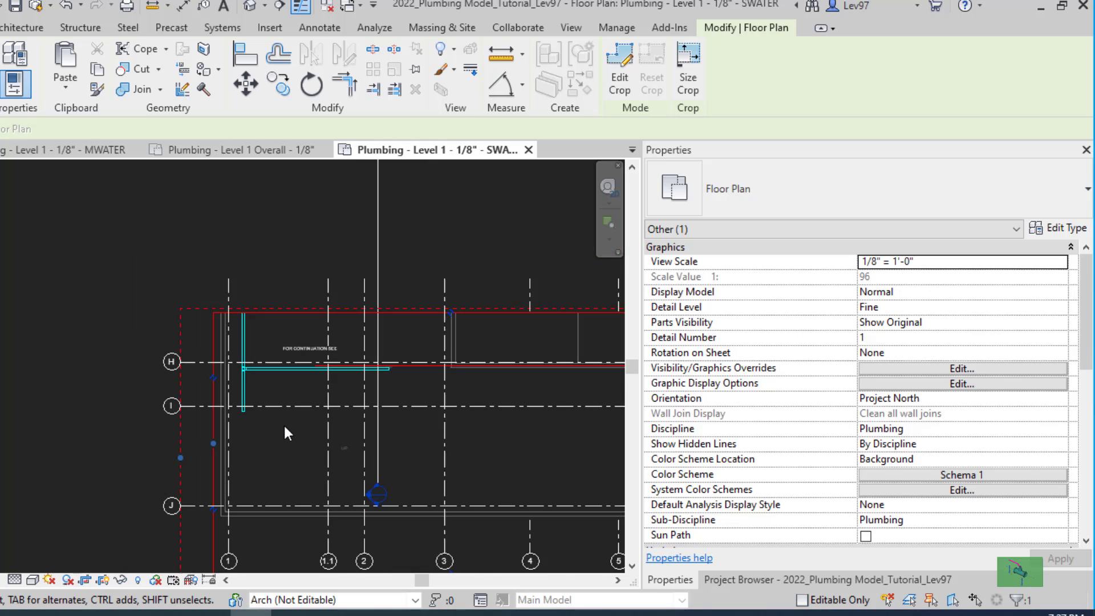
Step: Lower the upper edge of the SWATER crop region to just above grid H, keeping the horizontal cold water pipe inside
middle_click_drag(283, 423, 299, 456)
scroll(242, 320, "up", 1)
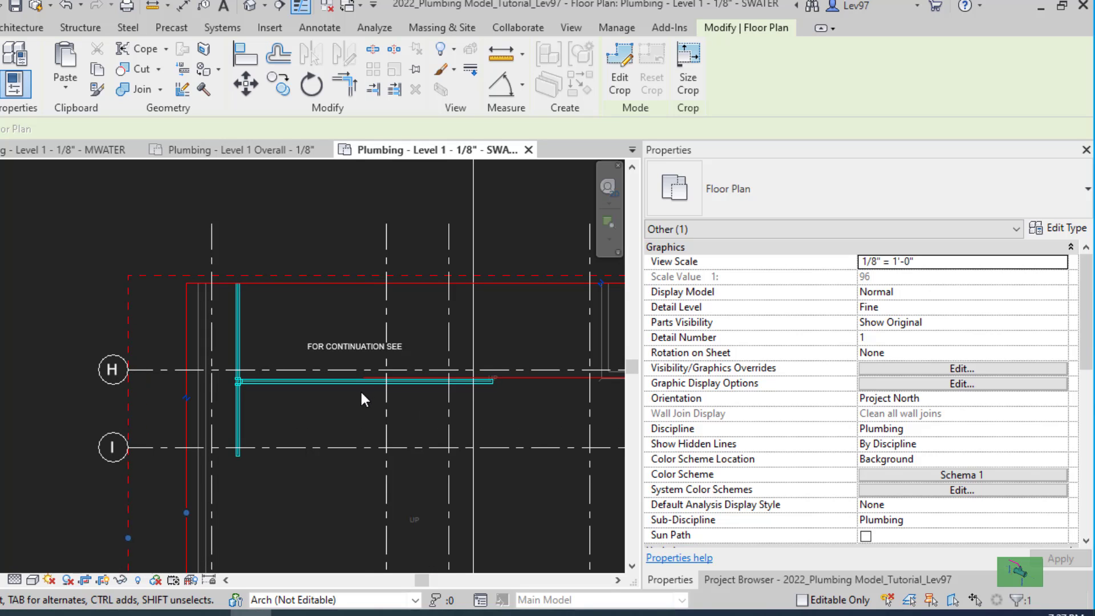
middle_click_drag(496, 372, 279, 336)
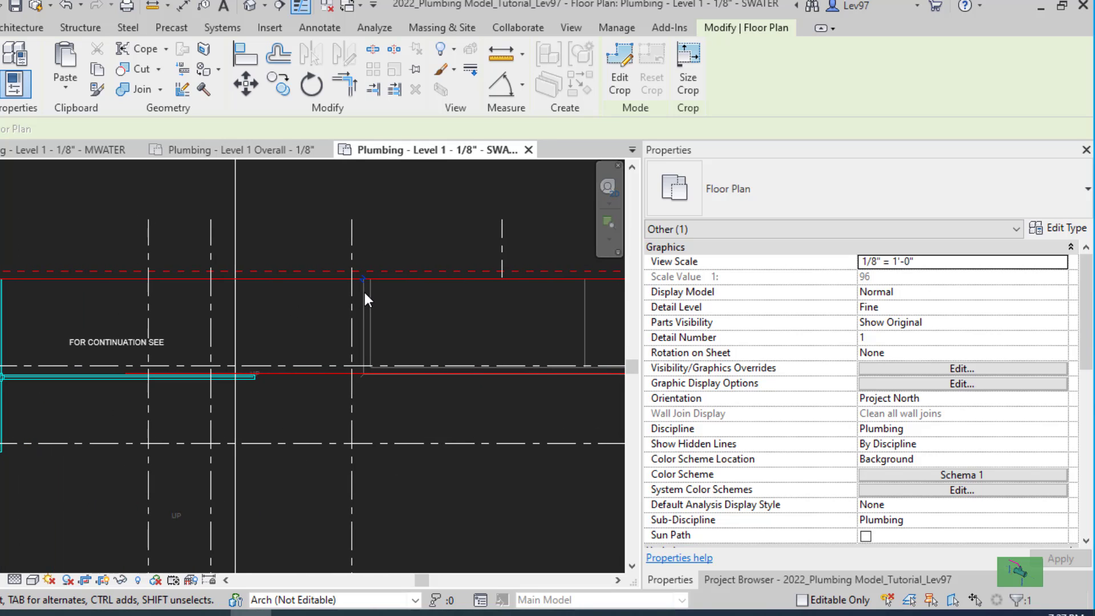
scroll(501, 323, "down", 3)
middle_click_drag(500, 322, 186, 341)
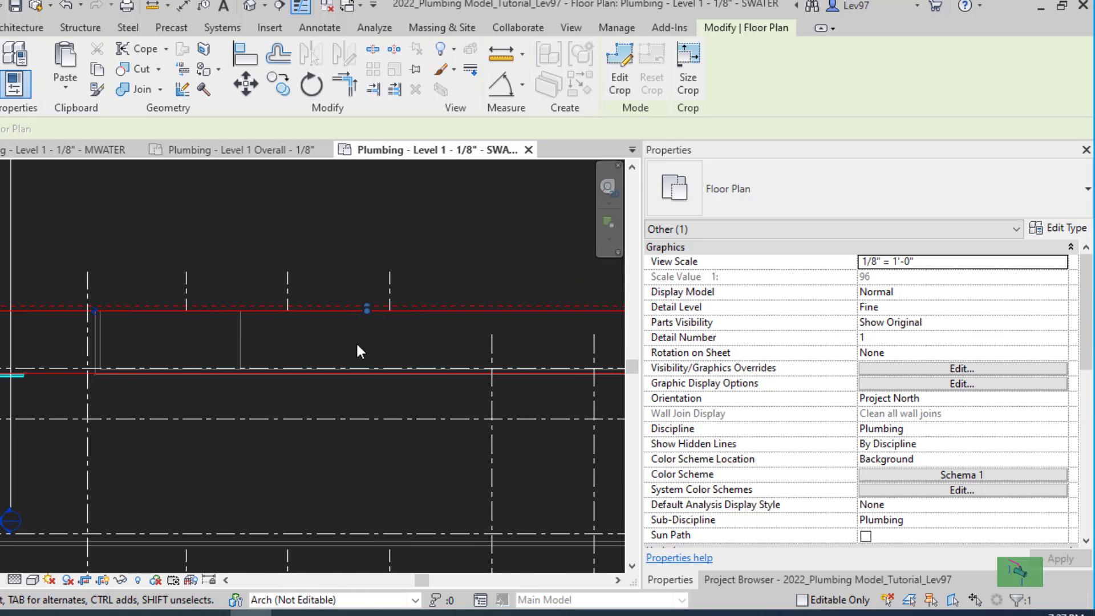
left_click_drag(369, 310, 374, 357)
middle_click_drag(278, 416, 575, 357)
scroll(165, 311, "up", 5)
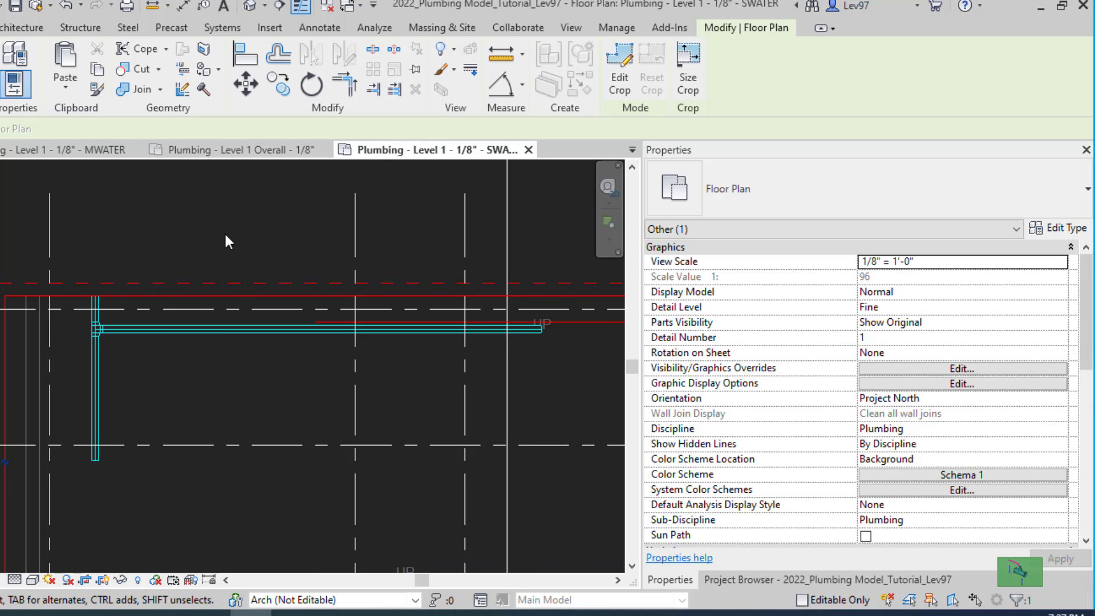
Step: Pull the left edge of the SWATER annotation crop in close to the model crop boundary beside grid 1
middle_click_drag(426, 328, 297, 325)
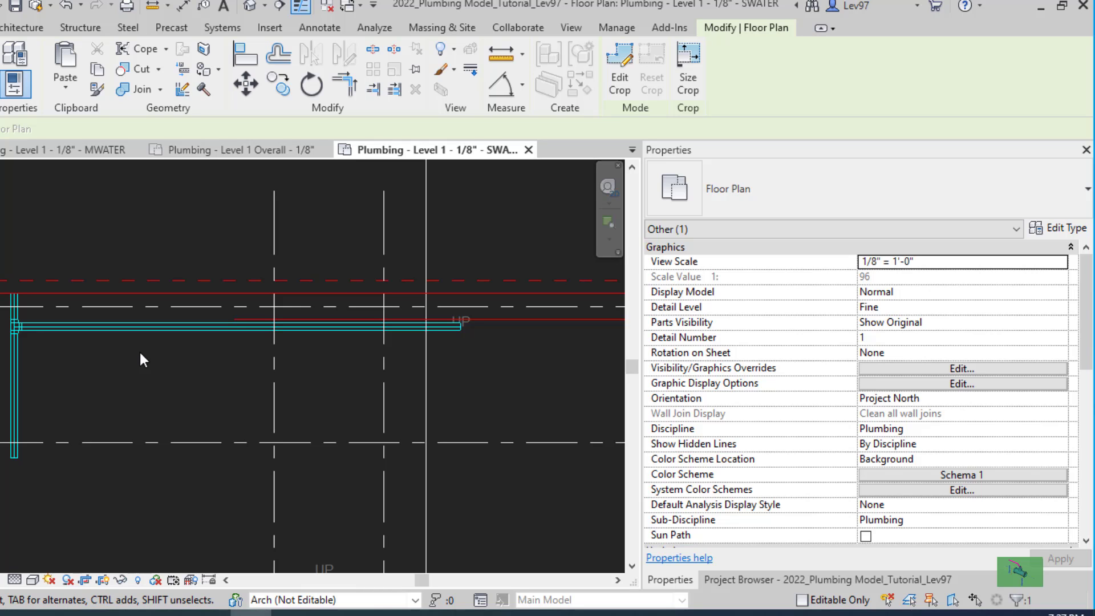
scroll(132, 393, "down", 1)
middle_click_drag(140, 406, 387, 381)
middle_click_drag(306, 454, 354, 244)
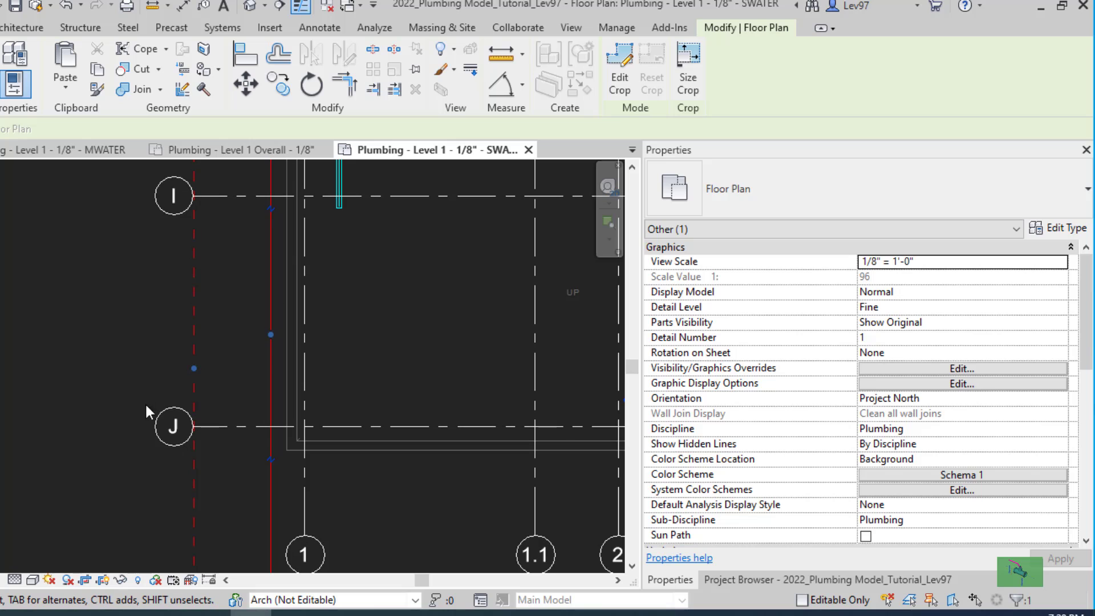
left_click_drag(196, 367, 259, 378)
middle_click_drag(437, 280, 288, 608)
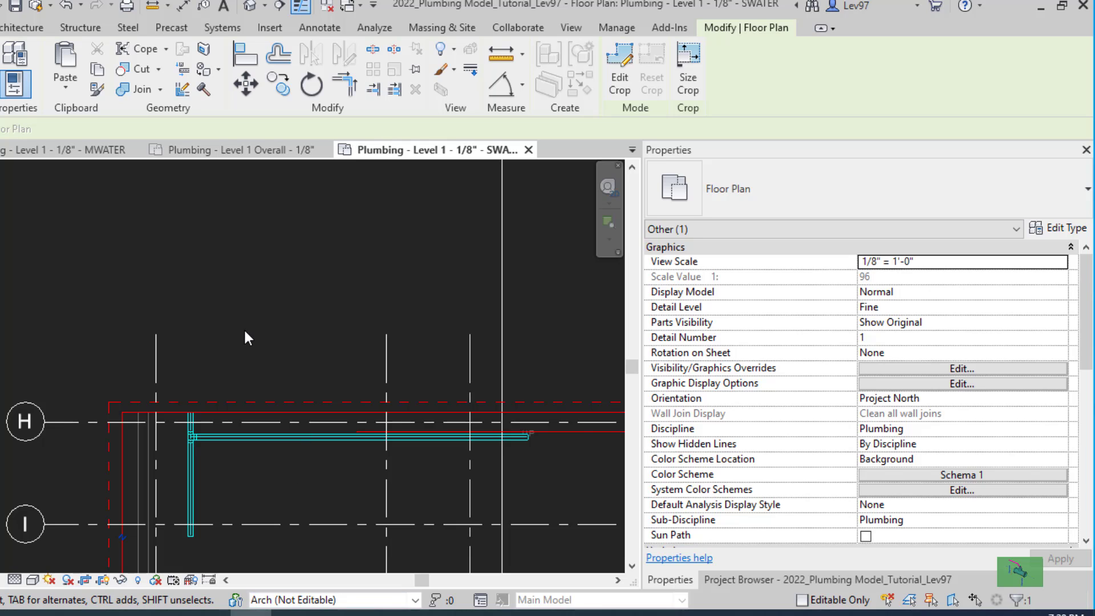